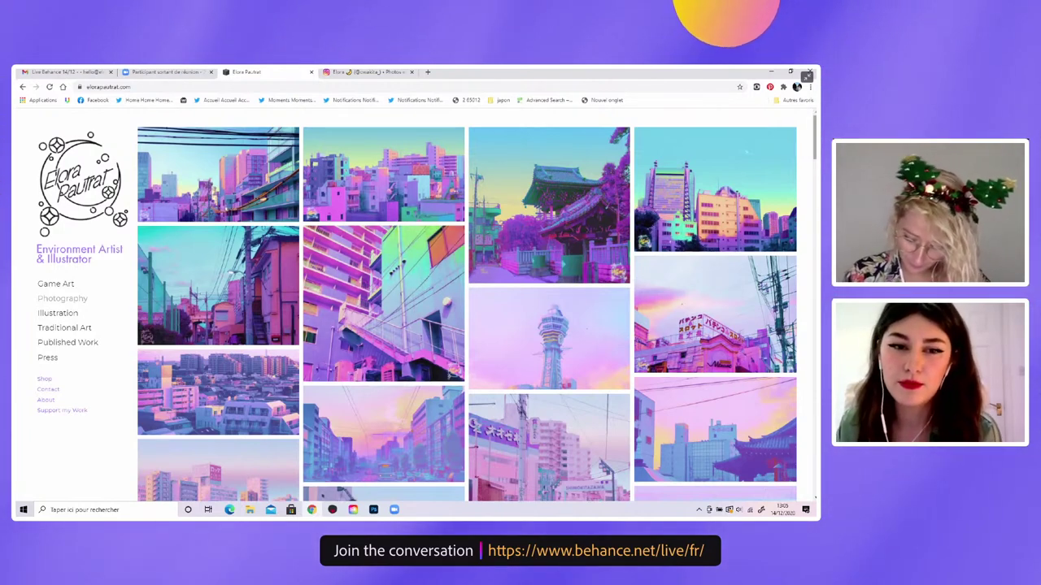
Scroll down through the illustration gallery and partway back up
{"action": "scroll", "coordinate": [466, 305], "scroll_direction": "down", "scroll_amount": 3}
{"action": "scroll", "coordinate": [467, 305], "scroll_direction": "down", "scroll_amount": 3}
{"action": "scroll", "coordinate": [466, 305], "scroll_direction": "down", "scroll_amount": 3}
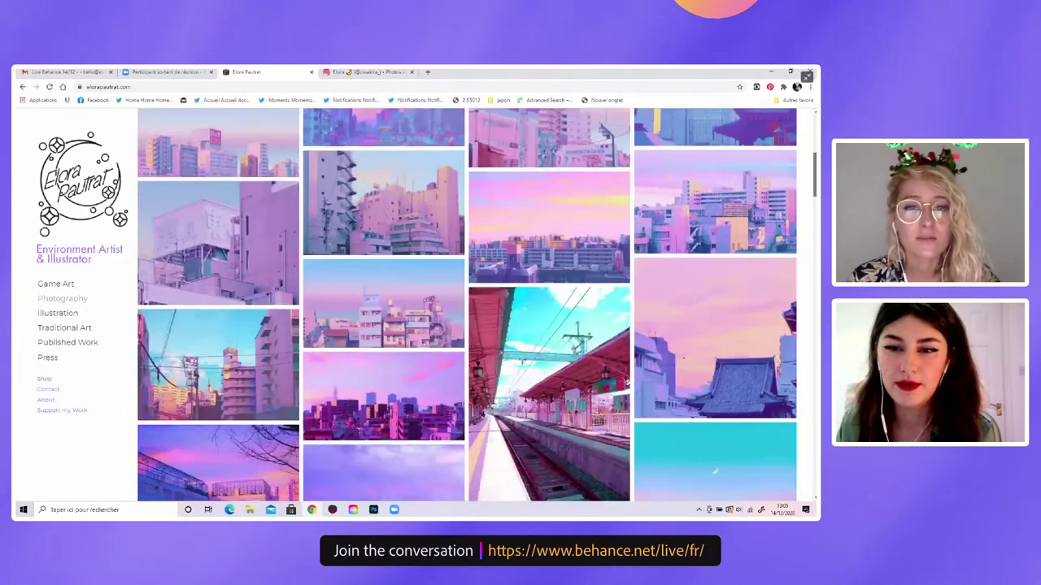
{"action": "scroll", "coordinate": [467, 305], "scroll_direction": "down", "scroll_amount": 3}
{"action": "scroll", "coordinate": [466, 305], "scroll_direction": "down", "scroll_amount": 3}
{"action": "scroll", "coordinate": [467, 305], "scroll_direction": "down", "scroll_amount": 3}
{"action": "scroll", "coordinate": [467, 305], "scroll_direction": "down", "scroll_amount": 3}
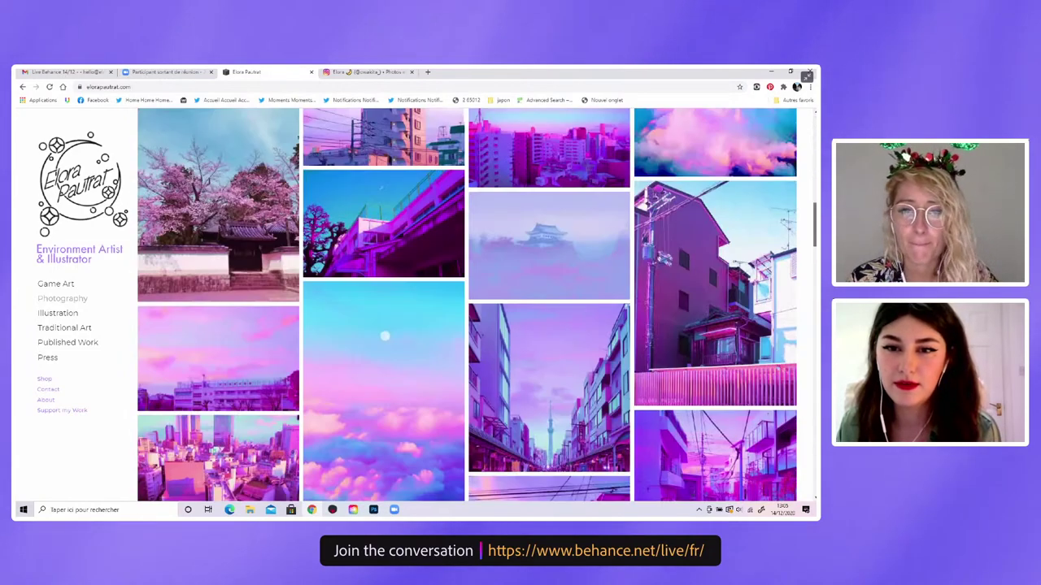
{"action": "scroll", "coordinate": [467, 305], "scroll_direction": "down", "scroll_amount": 3}
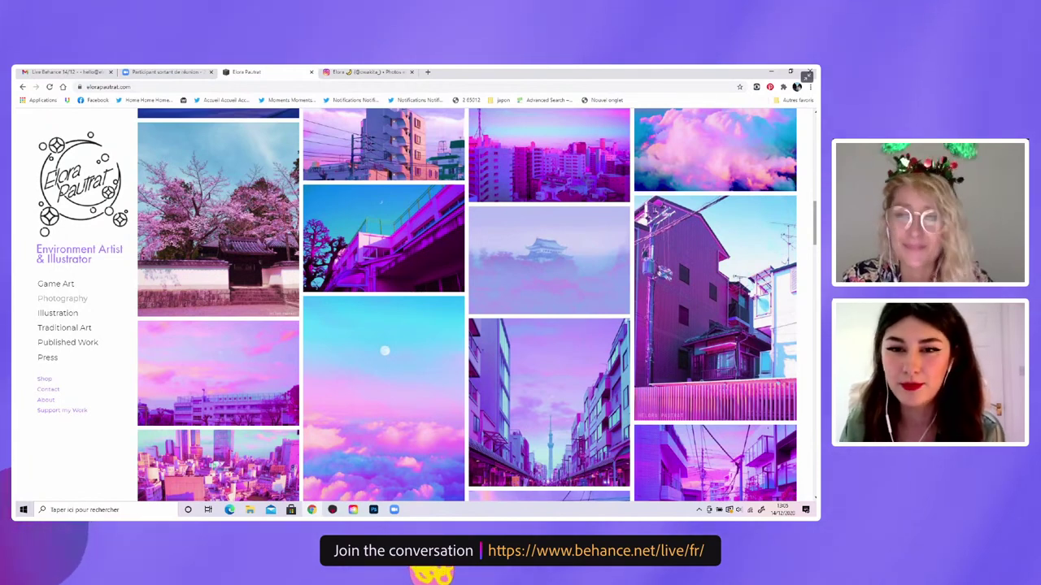
{"action": "scroll", "coordinate": [468, 305], "scroll_direction": "down", "scroll_amount": 1}
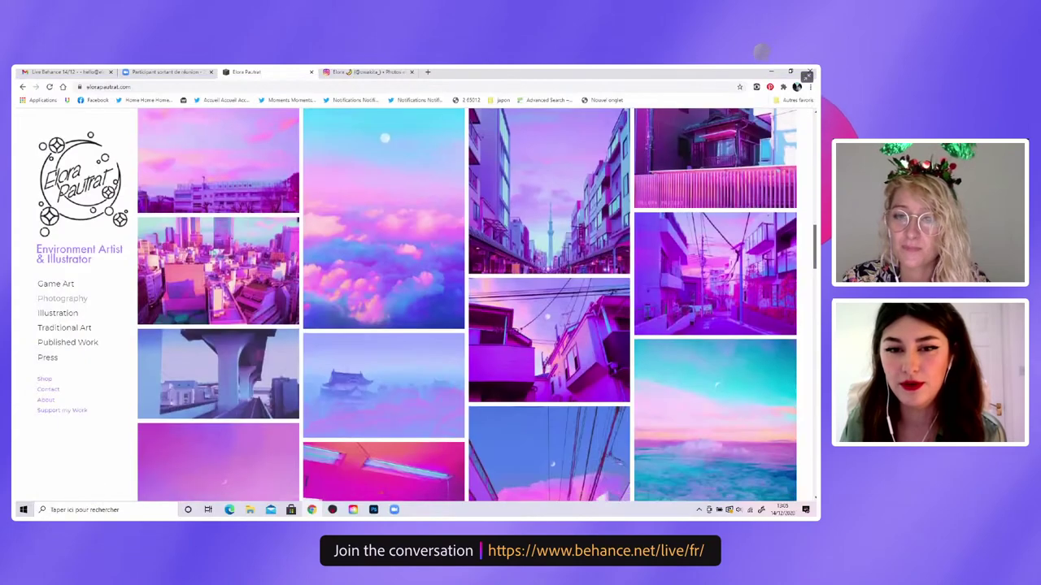
{"action": "scroll", "coordinate": [468, 305], "scroll_direction": "down", "scroll_amount": 5}
{"action": "scroll", "coordinate": [467, 305], "scroll_direction": "down", "scroll_amount": 3}
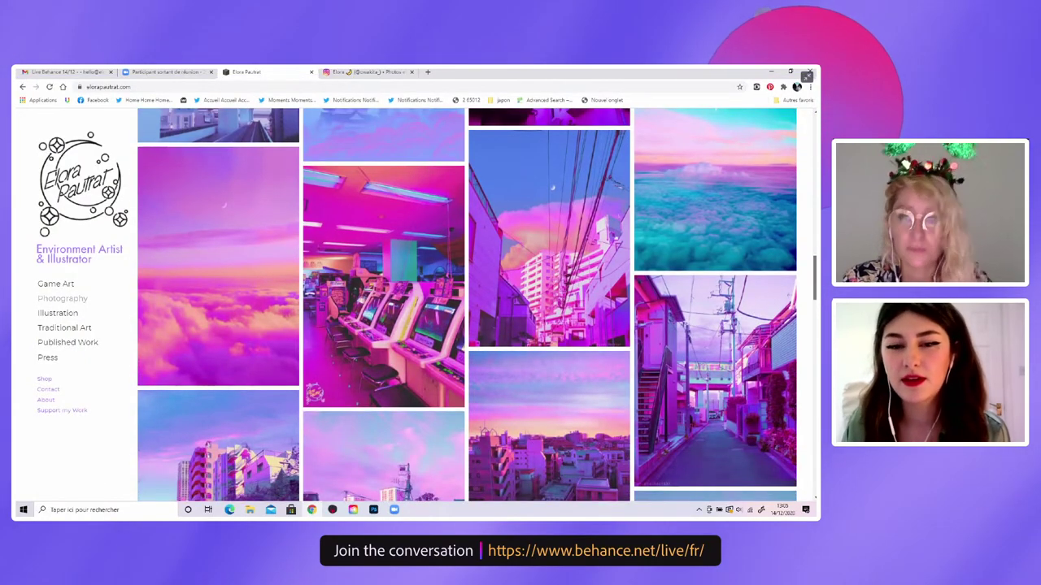
{"action": "scroll", "coordinate": [467, 304], "scroll_direction": "down", "scroll_amount": 2}
{"action": "scroll", "coordinate": [467, 305], "scroll_direction": "down", "scroll_amount": 3}
{"action": "scroll", "coordinate": [468, 305], "scroll_direction": "down", "scroll_amount": 1}
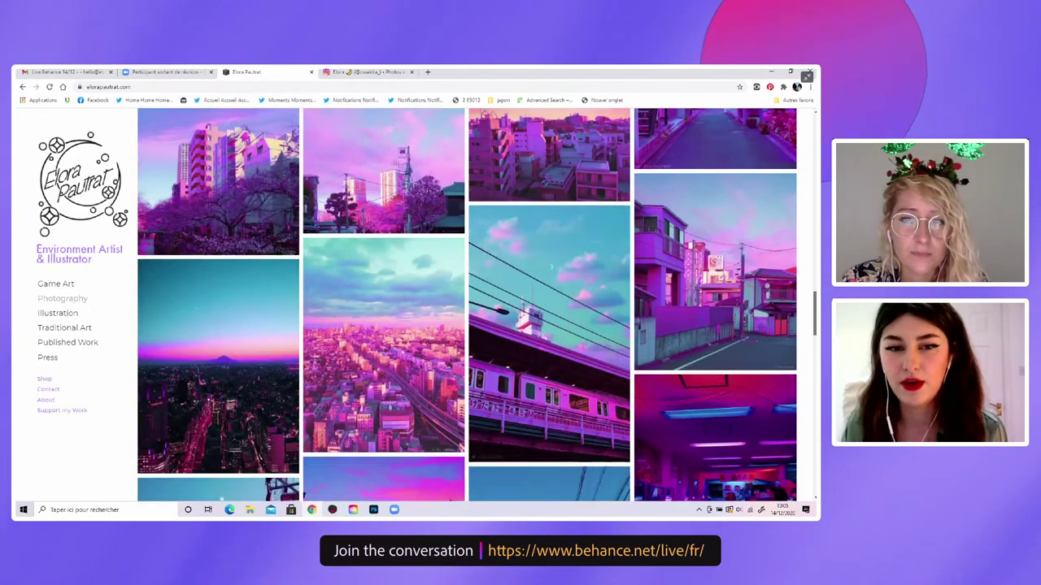
{"action": "scroll", "coordinate": [468, 305], "scroll_direction": "down", "scroll_amount": 2}
{"action": "scroll", "coordinate": [468, 305], "scroll_direction": "down", "scroll_amount": 2}
{"action": "scroll", "coordinate": [468, 305], "scroll_direction": "down", "scroll_amount": 1}
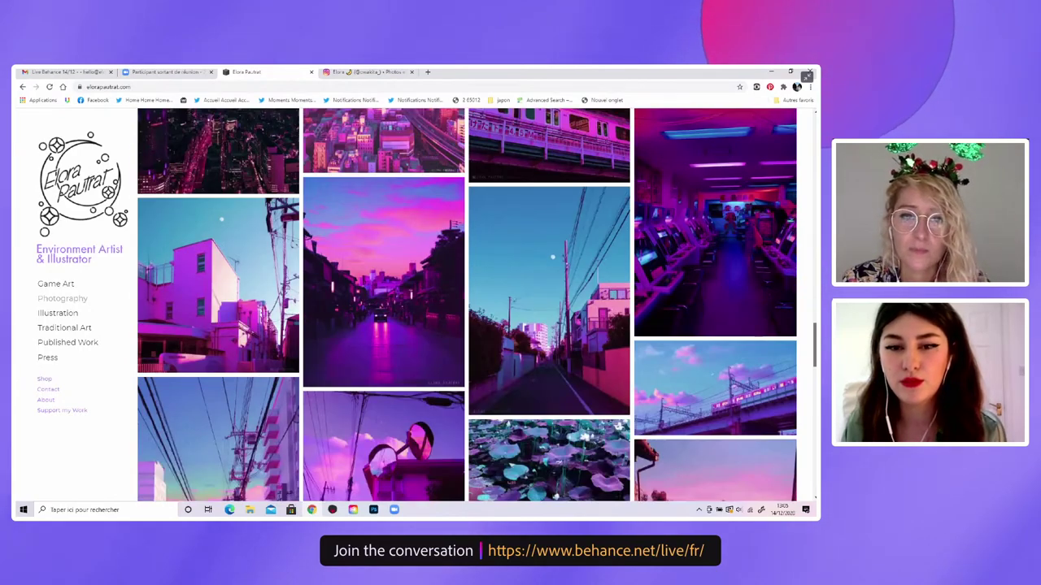
{"action": "scroll", "coordinate": [468, 305], "scroll_direction": "down", "scroll_amount": 2}
{"action": "scroll", "coordinate": [467, 305], "scroll_direction": "up", "scroll_amount": 2}
{"action": "scroll", "coordinate": [467, 305], "scroll_direction": "up", "scroll_amount": 5}
{"action": "scroll", "coordinate": [468, 305], "scroll_direction": "up", "scroll_amount": 5}
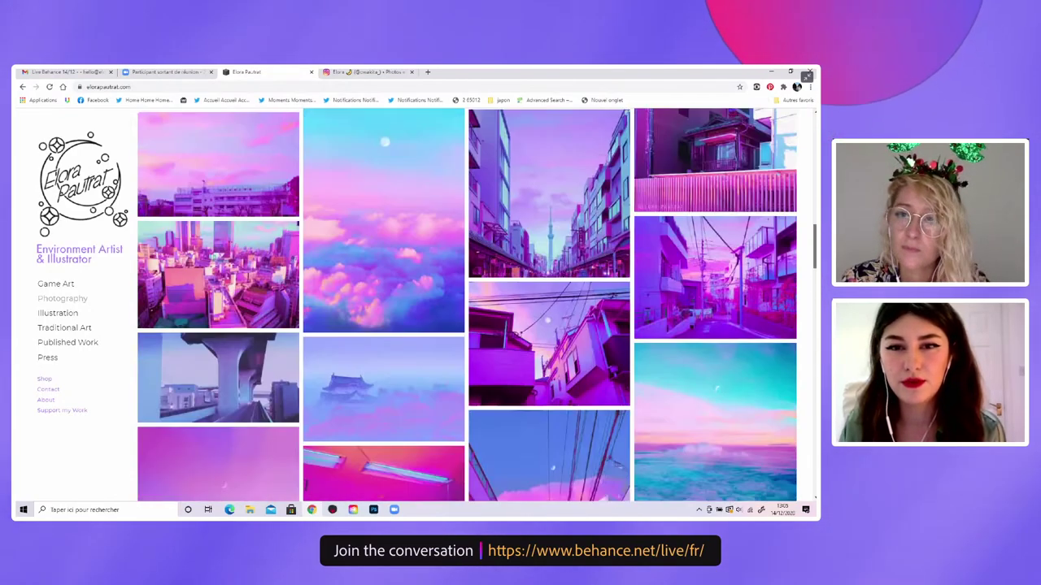
{"action": "scroll", "coordinate": [468, 305], "scroll_direction": "up", "scroll_amount": 5}
{"action": "scroll", "coordinate": [467, 305], "scroll_direction": "up", "scroll_amount": 5}
{"action": "scroll", "coordinate": [468, 305], "scroll_direction": "up", "scroll_amount": 3}
{"action": "scroll", "coordinate": [467, 305], "scroll_direction": "up", "scroll_amount": 2}
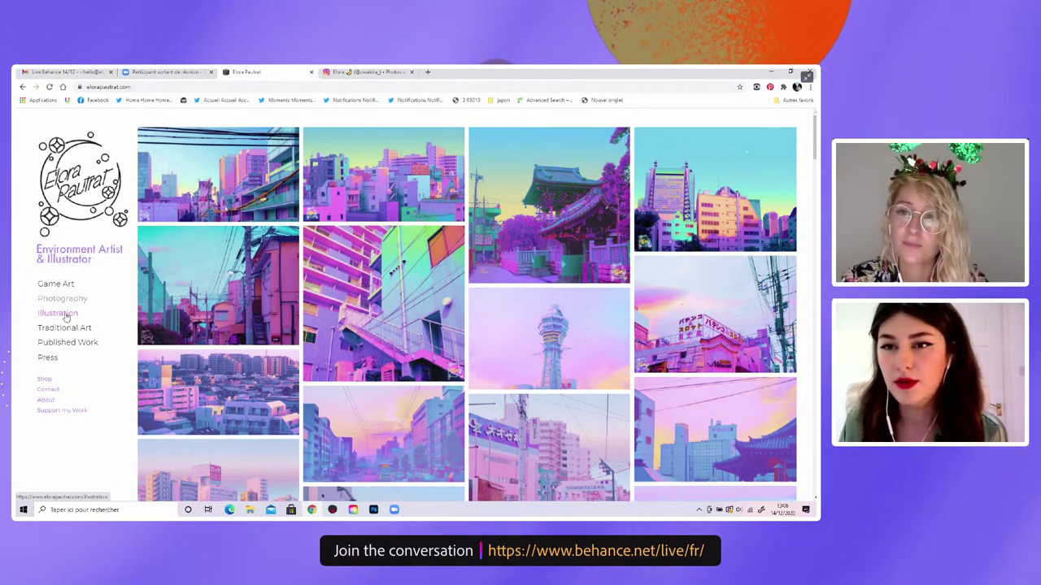
Reopen the Illustration gallery and browse down its rows, then back up
{"action": "left_click", "coordinate": [57, 313]}
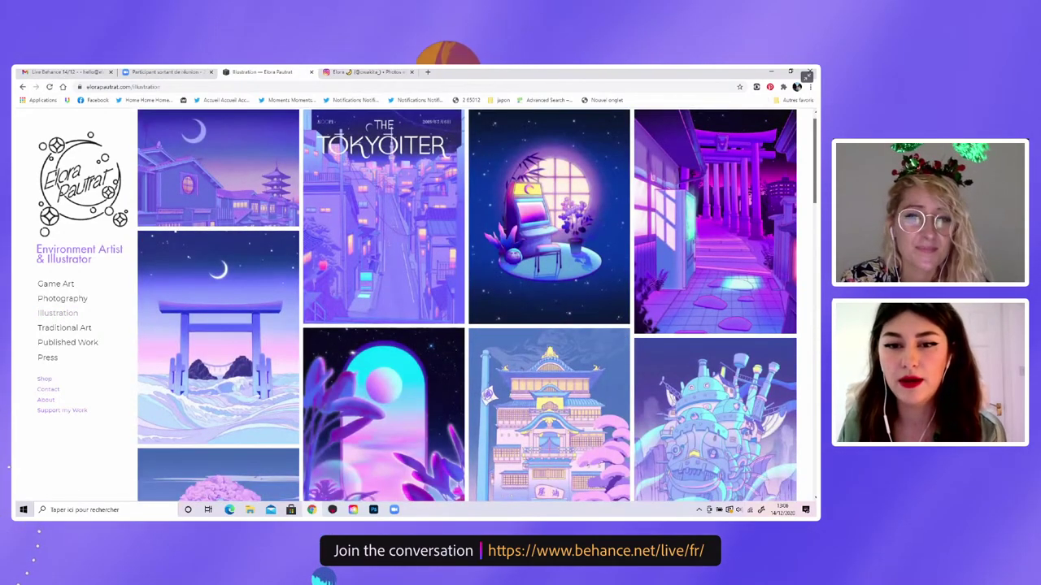
{"action": "scroll", "coordinate": [468, 305], "scroll_direction": "down", "scroll_amount": 2}
{"action": "scroll", "coordinate": [467, 305], "scroll_direction": "down", "scroll_amount": 3}
{"action": "scroll", "coordinate": [468, 305], "scroll_direction": "down", "scroll_amount": 2}
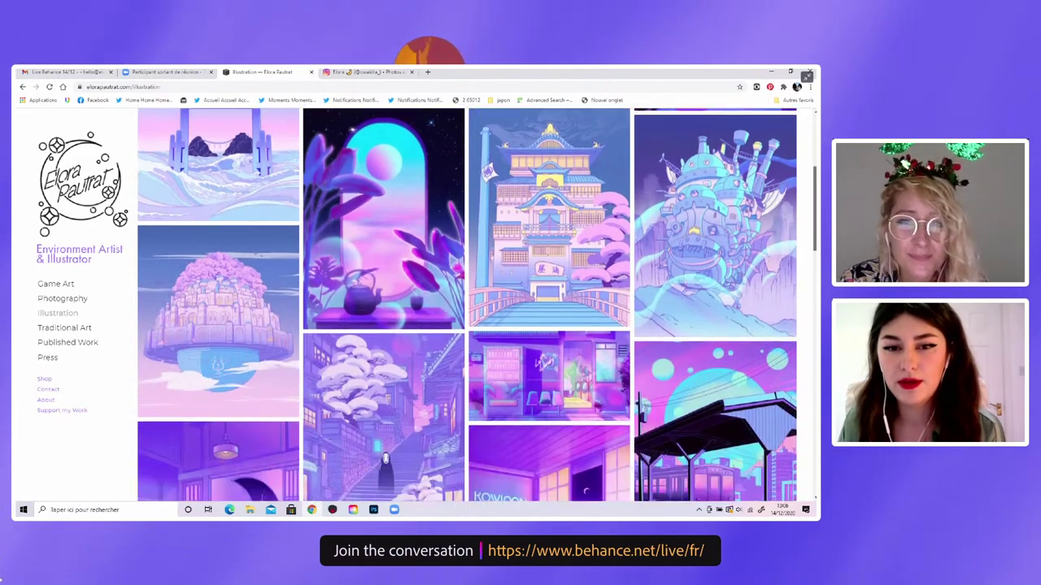
{"action": "scroll", "coordinate": [468, 305], "scroll_direction": "down", "scroll_amount": 2}
{"action": "scroll", "coordinate": [467, 304], "scroll_direction": "down", "scroll_amount": 2}
{"action": "scroll", "coordinate": [468, 305], "scroll_direction": "down", "scroll_amount": 2}
{"action": "scroll", "coordinate": [468, 305], "scroll_direction": "down", "scroll_amount": 3}
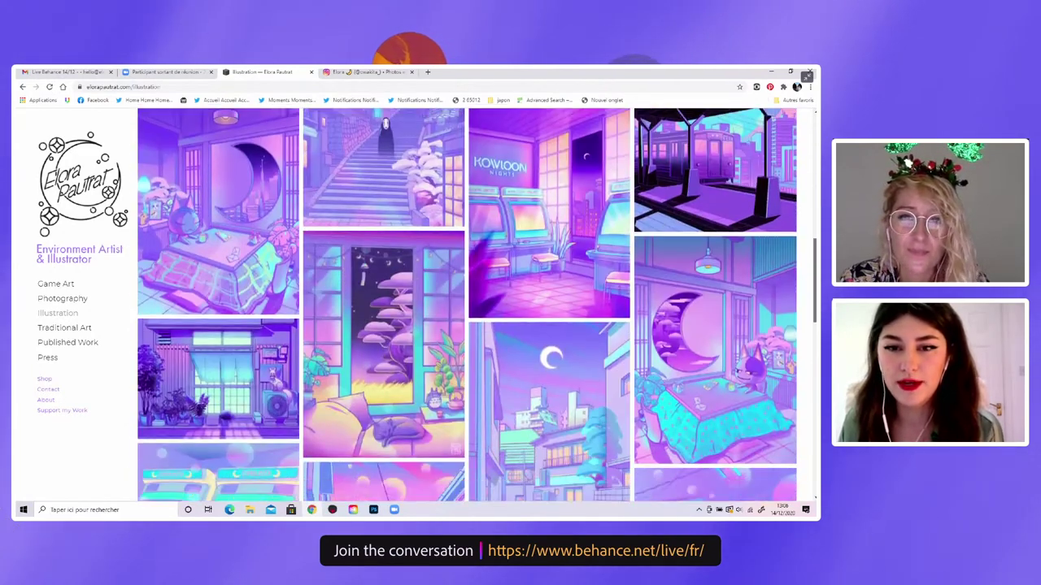
{"action": "scroll", "coordinate": [467, 305], "scroll_direction": "down", "scroll_amount": 4}
{"action": "scroll", "coordinate": [468, 305], "scroll_direction": "down", "scroll_amount": 3}
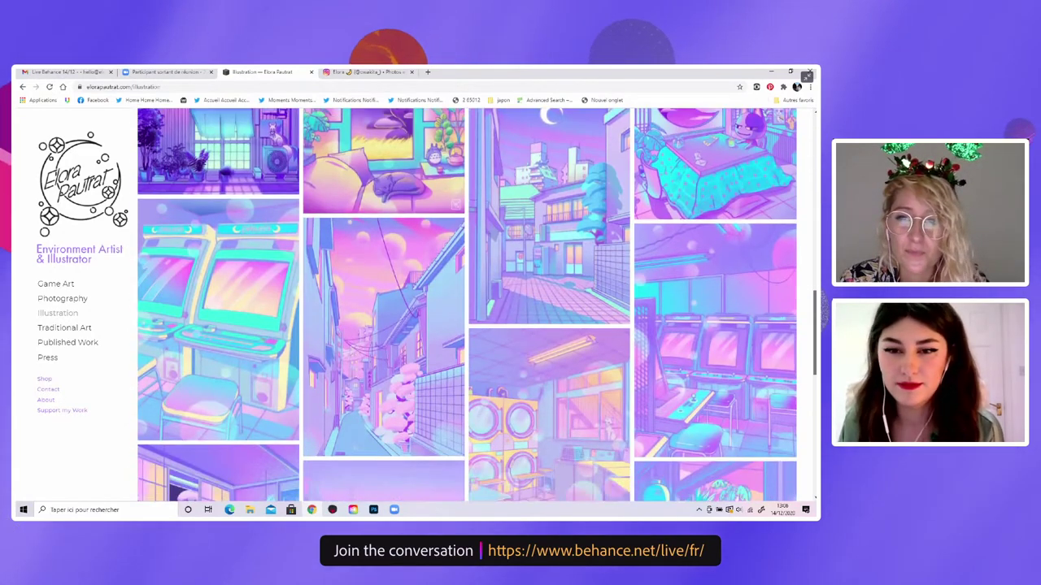
{"action": "scroll", "coordinate": [468, 305], "scroll_direction": "down", "scroll_amount": 2}
{"action": "scroll", "coordinate": [468, 305], "scroll_direction": "down", "scroll_amount": 3}
{"action": "scroll", "coordinate": [467, 304], "scroll_direction": "down", "scroll_amount": 3}
{"action": "scroll", "coordinate": [468, 305], "scroll_direction": "down", "scroll_amount": 5}
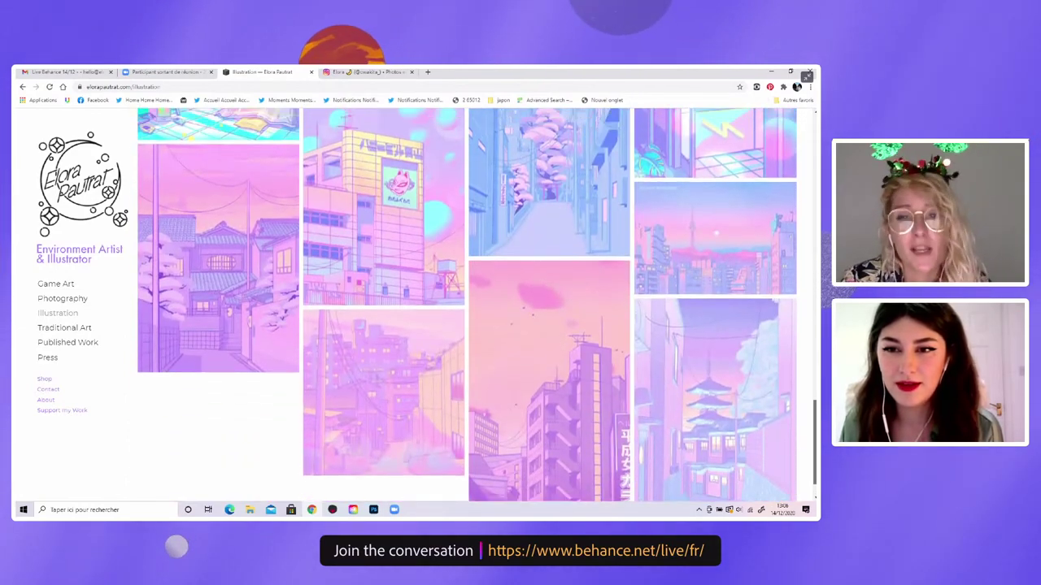
{"action": "scroll", "coordinate": [467, 305], "scroll_direction": "up", "scroll_amount": 1}
{"action": "scroll", "coordinate": [467, 305], "scroll_direction": "up", "scroll_amount": 2}
{"action": "scroll", "coordinate": [467, 305], "scroll_direction": "up", "scroll_amount": 5}
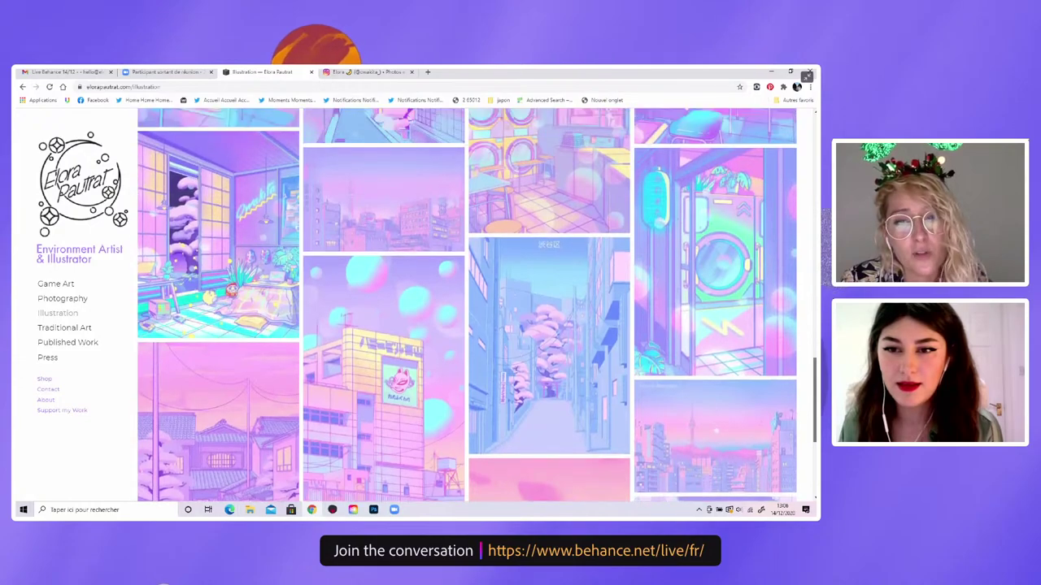
{"action": "scroll", "coordinate": [467, 305], "scroll_direction": "up", "scroll_amount": 5}
{"action": "scroll", "coordinate": [466, 304], "scroll_direction": "up", "scroll_amount": 5}
{"action": "scroll", "coordinate": [467, 305], "scroll_direction": "up", "scroll_amount": 5}
{"action": "scroll", "coordinate": [467, 305], "scroll_direction": "up", "scroll_amount": 5}
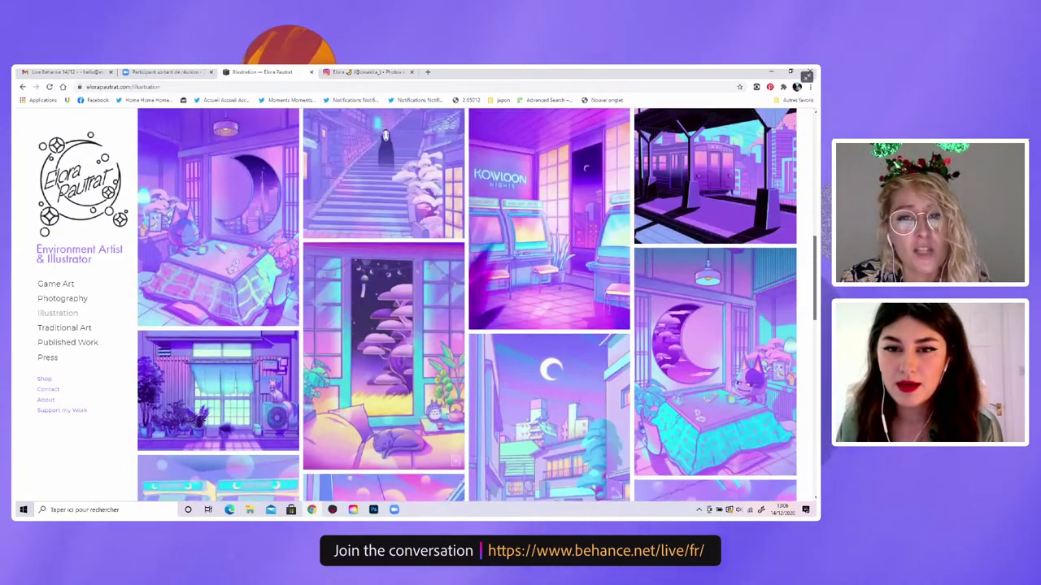
{"action": "scroll", "coordinate": [467, 305], "scroll_direction": "up", "scroll_amount": 5}
{"action": "scroll", "coordinate": [467, 305], "scroll_direction": "up", "scroll_amount": 5}
{"action": "scroll", "coordinate": [467, 305], "scroll_direction": "up", "scroll_amount": 5}
{"action": "scroll", "coordinate": [466, 305], "scroll_direction": "up", "scroll_amount": 2}
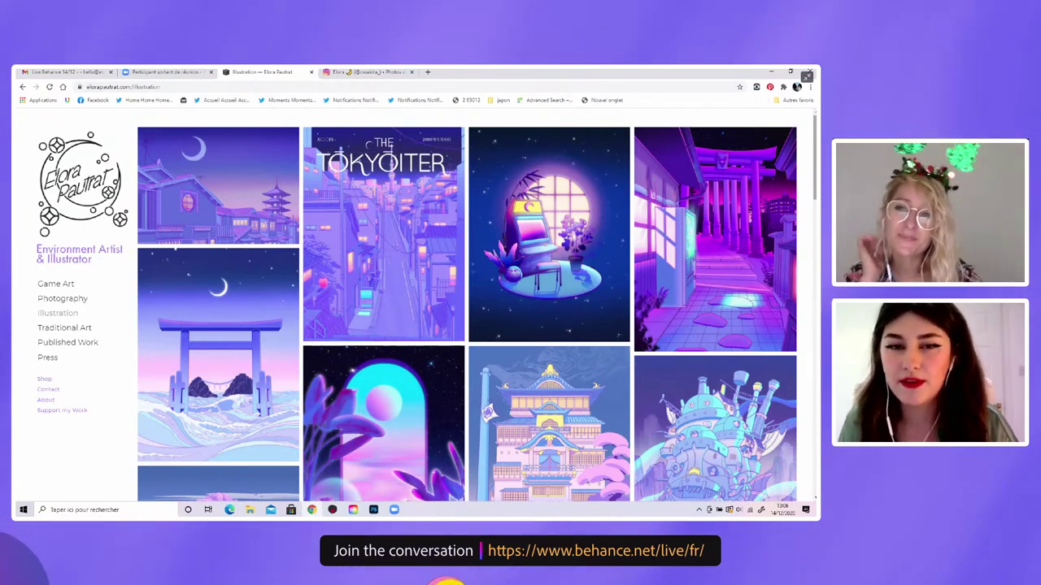
Browse further down the gallery thumbnails and return upward
{"action": "scroll", "coordinate": [467, 305], "scroll_direction": "down", "scroll_amount": 3}
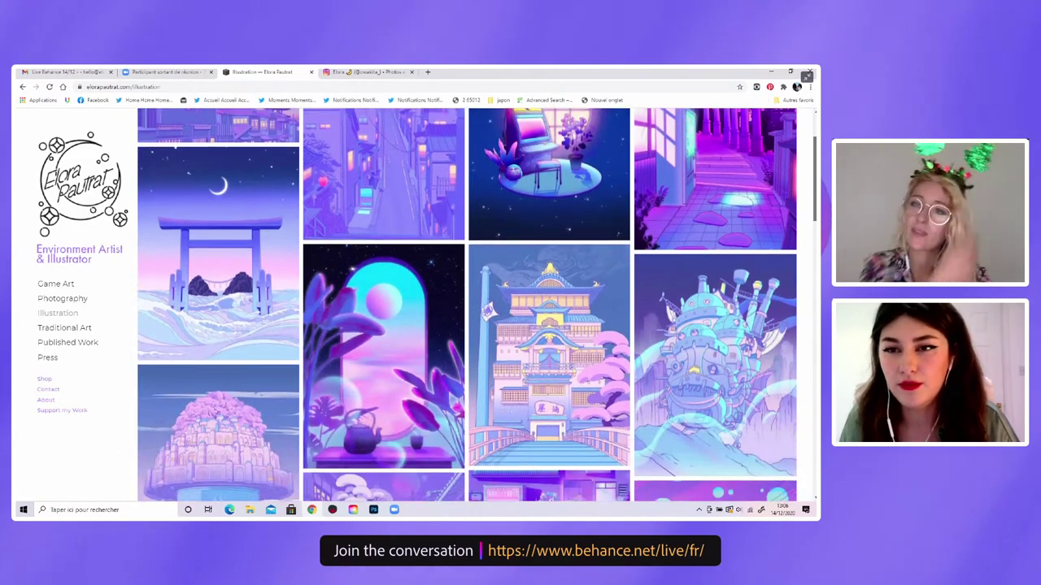
{"action": "scroll", "coordinate": [468, 305], "scroll_direction": "down", "scroll_amount": 1}
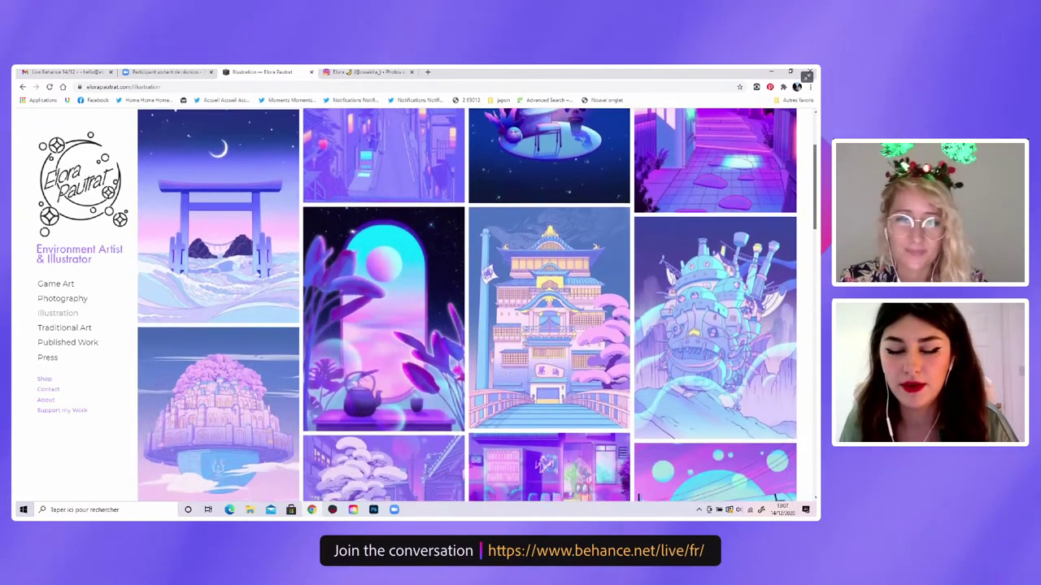
{"action": "scroll", "coordinate": [468, 305], "scroll_direction": "down", "scroll_amount": 5}
{"action": "scroll", "coordinate": [468, 305], "scroll_direction": "down", "scroll_amount": 5}
{"action": "scroll", "coordinate": [467, 305], "scroll_direction": "down", "scroll_amount": 3}
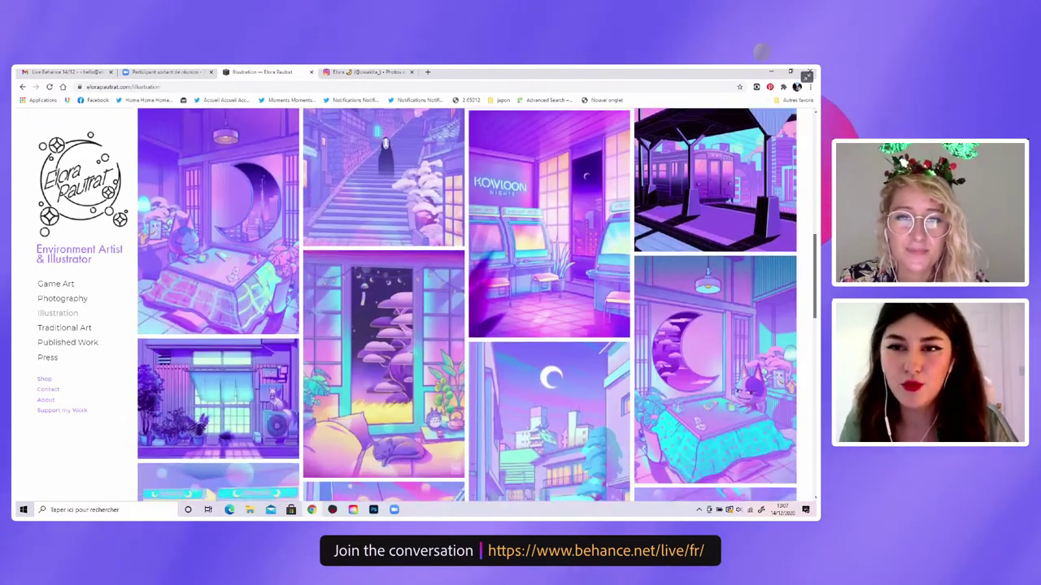
{"action": "scroll", "coordinate": [467, 305], "scroll_direction": "down", "scroll_amount": 3}
{"action": "scroll", "coordinate": [467, 304], "scroll_direction": "down", "scroll_amount": 2}
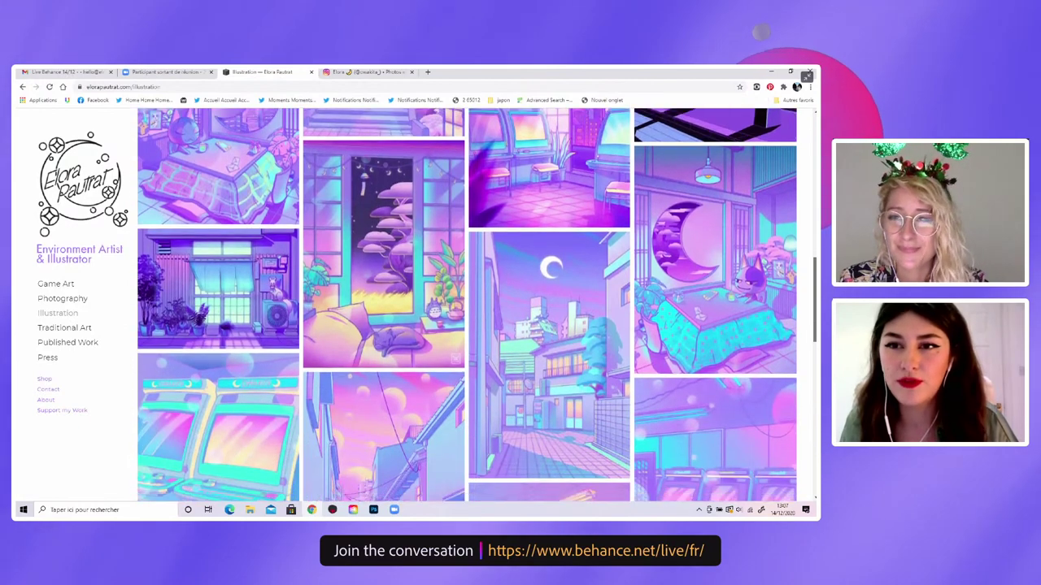
{"action": "scroll", "coordinate": [467, 305], "scroll_direction": "down", "scroll_amount": 1}
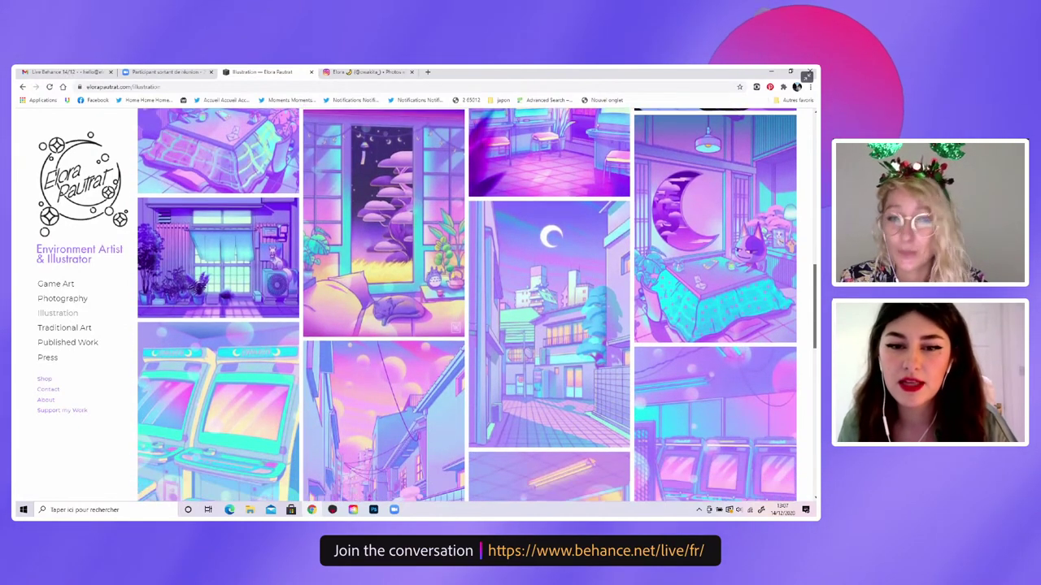
{"action": "scroll", "coordinate": [468, 305], "scroll_direction": "down", "scroll_amount": 2}
{"action": "scroll", "coordinate": [467, 305], "scroll_direction": "down", "scroll_amount": 3}
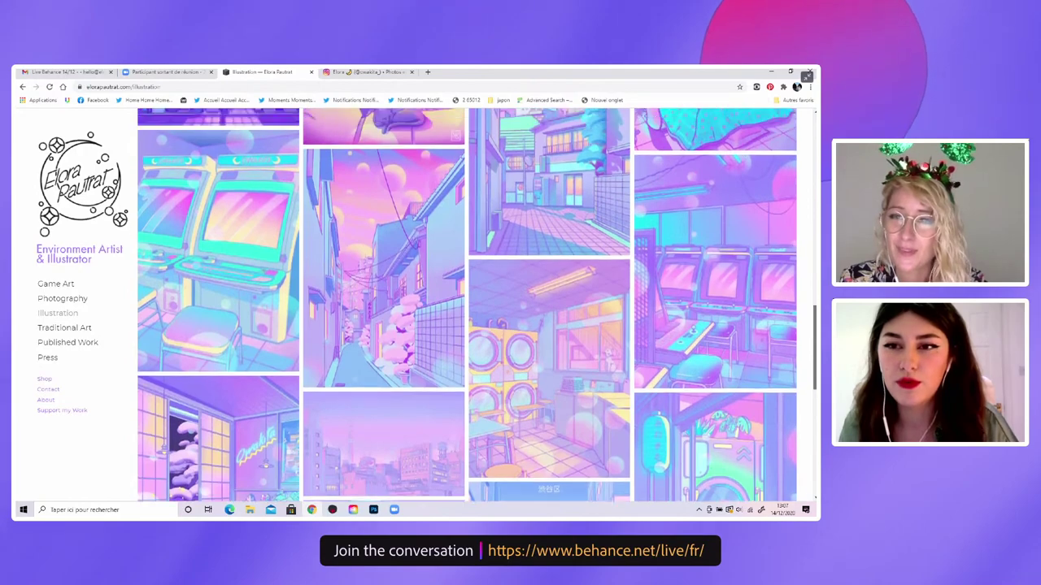
{"action": "scroll", "coordinate": [468, 305], "scroll_direction": "up", "scroll_amount": 1}
{"action": "scroll", "coordinate": [468, 305], "scroll_direction": "up", "scroll_amount": 2}
{"action": "scroll", "coordinate": [468, 305], "scroll_direction": "up", "scroll_amount": 2}
{"action": "scroll", "coordinate": [468, 305], "scroll_direction": "up", "scroll_amount": 2}
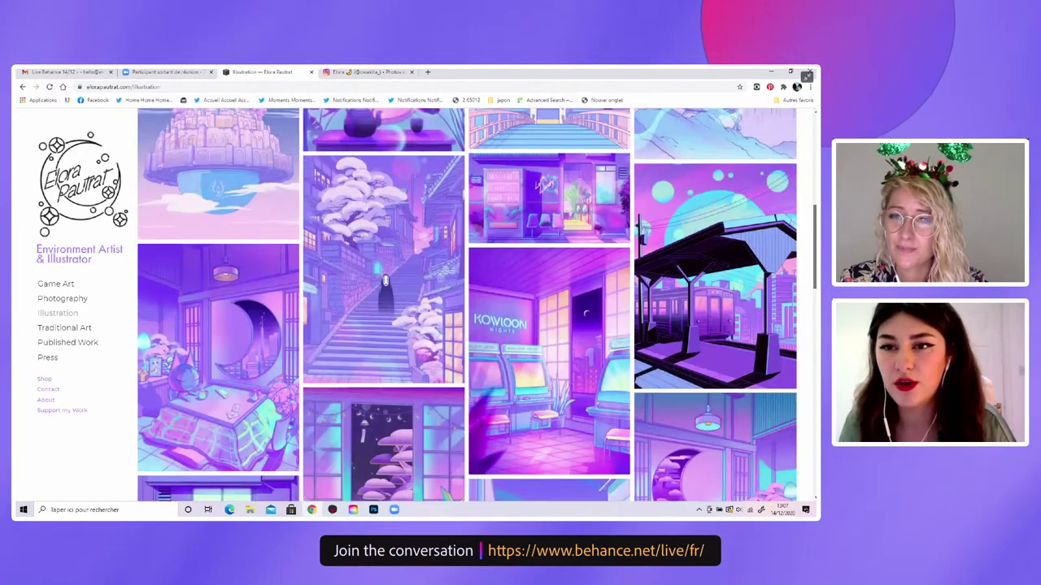
{"action": "scroll", "coordinate": [468, 305], "scroll_direction": "up", "scroll_amount": 2}
{"action": "scroll", "coordinate": [468, 305], "scroll_direction": "up", "scroll_amount": 2}
{"action": "scroll", "coordinate": [468, 305], "scroll_direction": "up", "scroll_amount": 1}
{"action": "scroll", "coordinate": [467, 305], "scroll_direction": "up", "scroll_amount": 1}
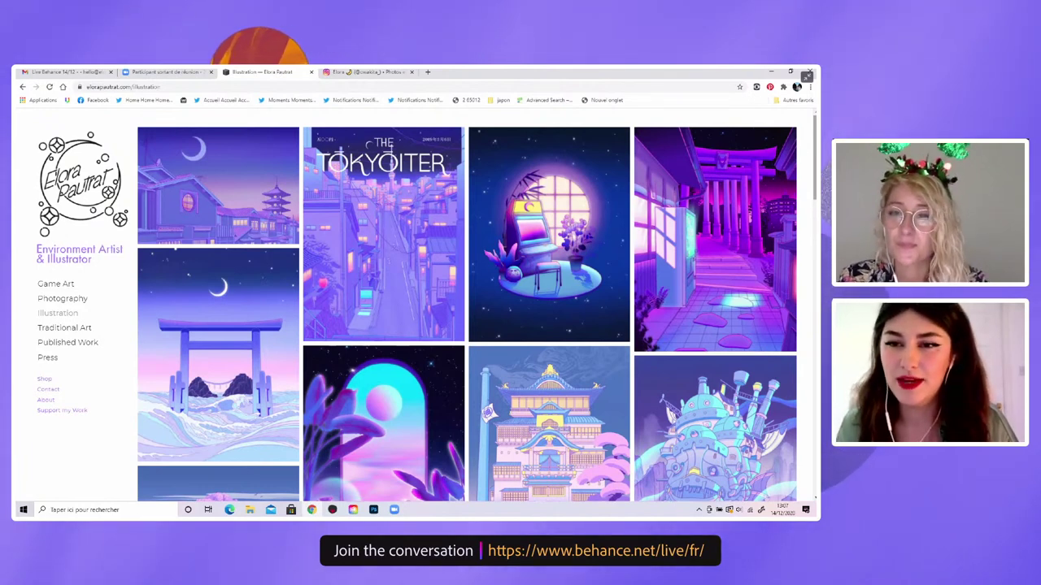
Scroll the gallery once more, ending at the top row with the Tokyoiter cover
{"action": "scroll", "coordinate": [468, 305], "scroll_direction": "down", "scroll_amount": 1}
{"action": "scroll", "coordinate": [468, 305], "scroll_direction": "down", "scroll_amount": 2}
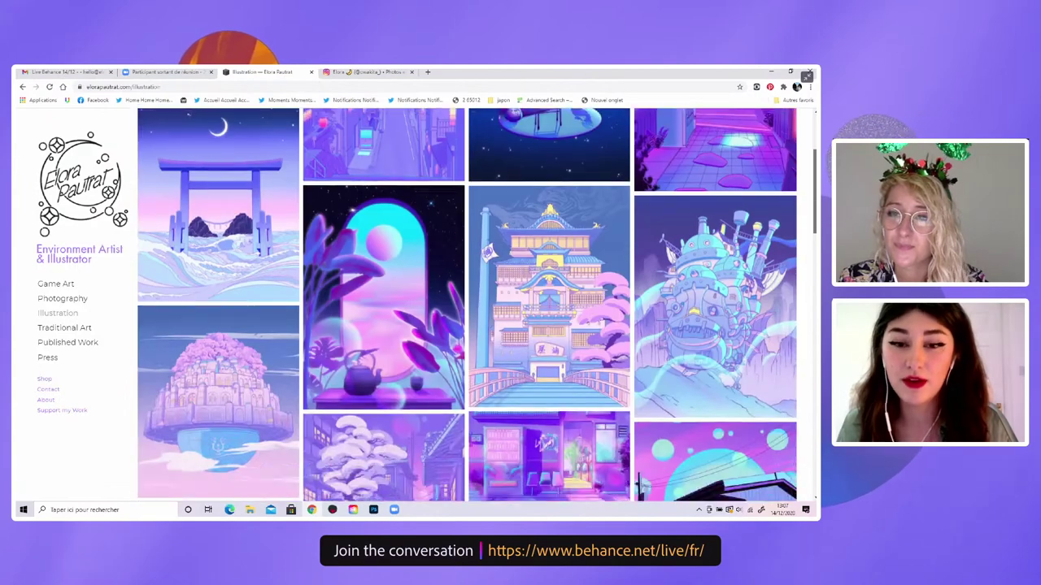
{"action": "scroll", "coordinate": [467, 305], "scroll_direction": "down", "scroll_amount": 1}
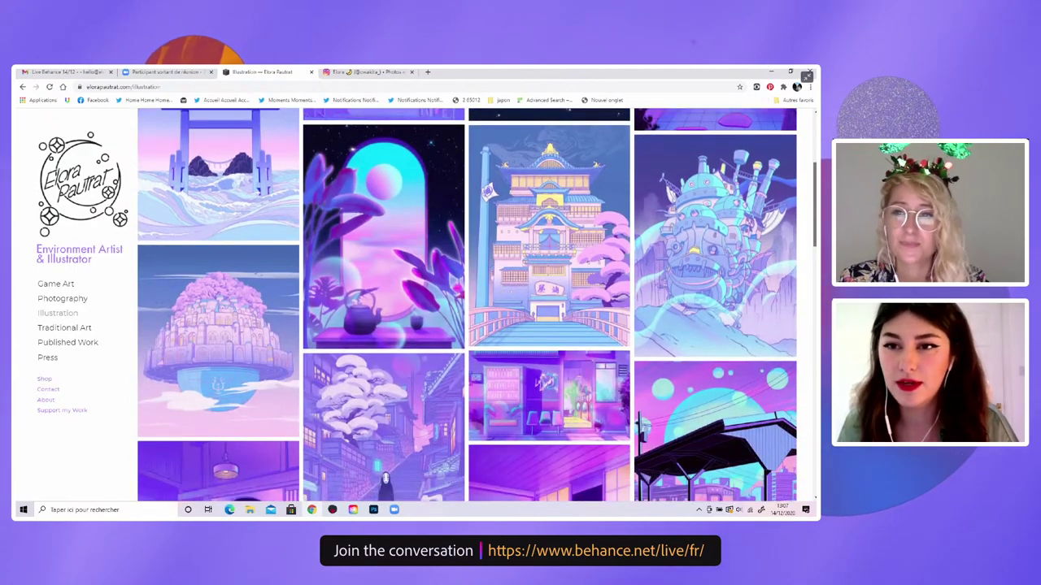
{"action": "scroll", "coordinate": [468, 305], "scroll_direction": "down", "scroll_amount": 2}
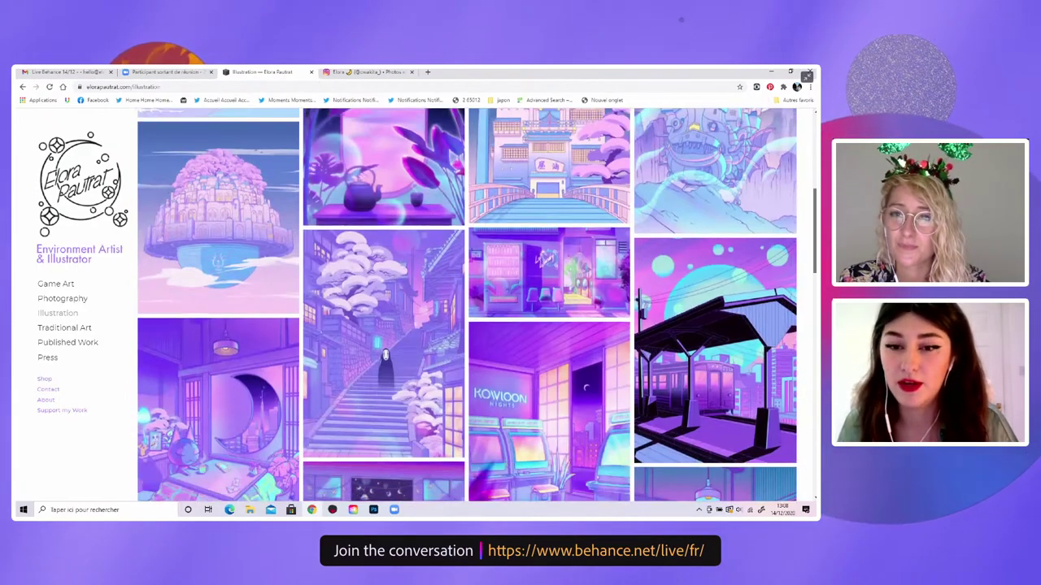
{"action": "scroll", "coordinate": [468, 305], "scroll_direction": "down", "scroll_amount": 1}
{"action": "scroll", "coordinate": [468, 304], "scroll_direction": "down", "scroll_amount": 3}
{"action": "scroll", "coordinate": [468, 305], "scroll_direction": "down", "scroll_amount": 1}
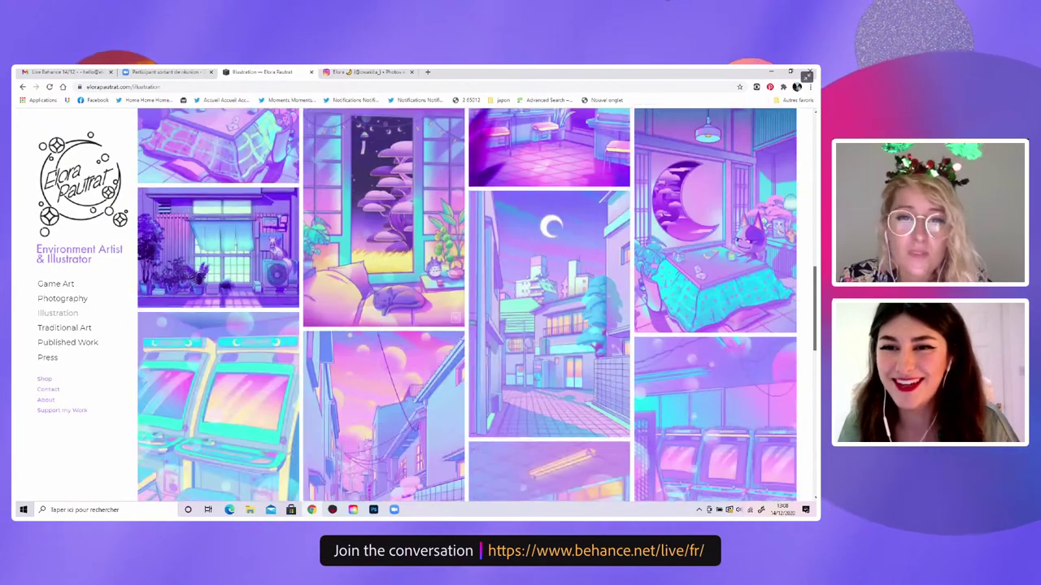
{"action": "scroll", "coordinate": [467, 305], "scroll_direction": "up", "scroll_amount": 2}
{"action": "scroll", "coordinate": [468, 305], "scroll_direction": "up", "scroll_amount": 4}
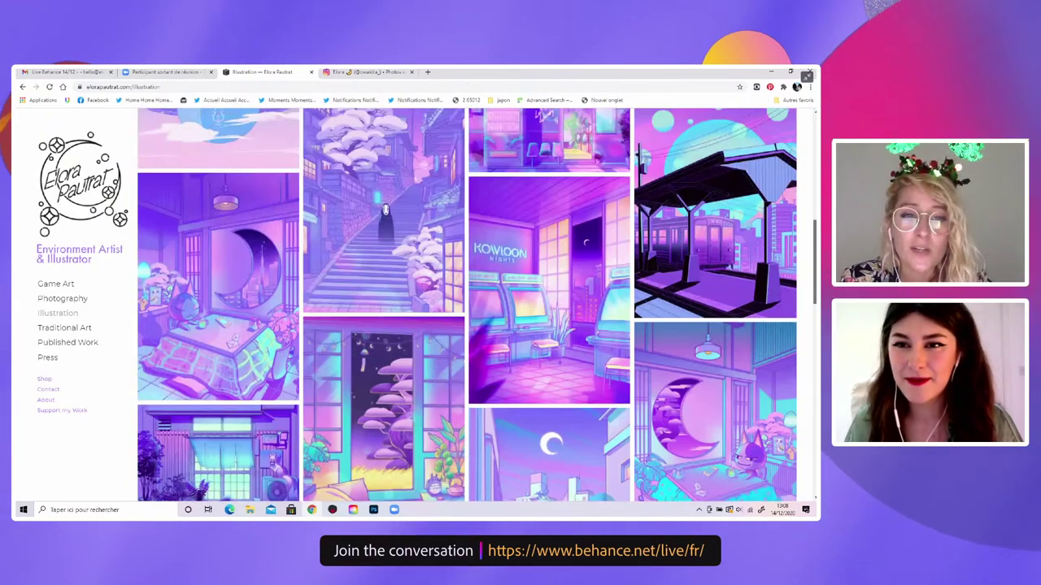
{"action": "scroll", "coordinate": [468, 305], "scroll_direction": "up", "scroll_amount": 4}
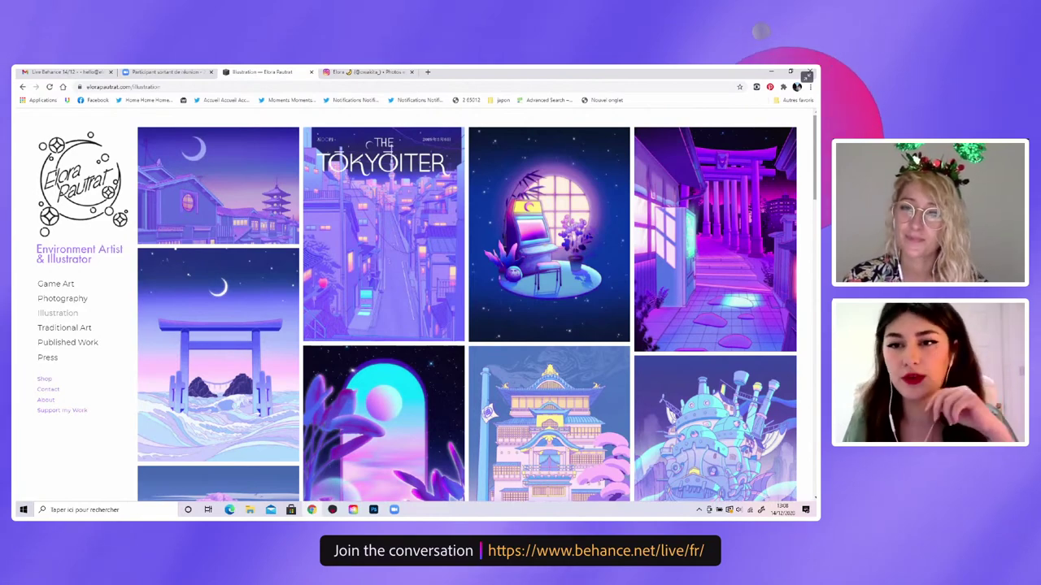
{"action": "scroll", "coordinate": [467, 304], "scroll_direction": "down", "scroll_amount": 3}
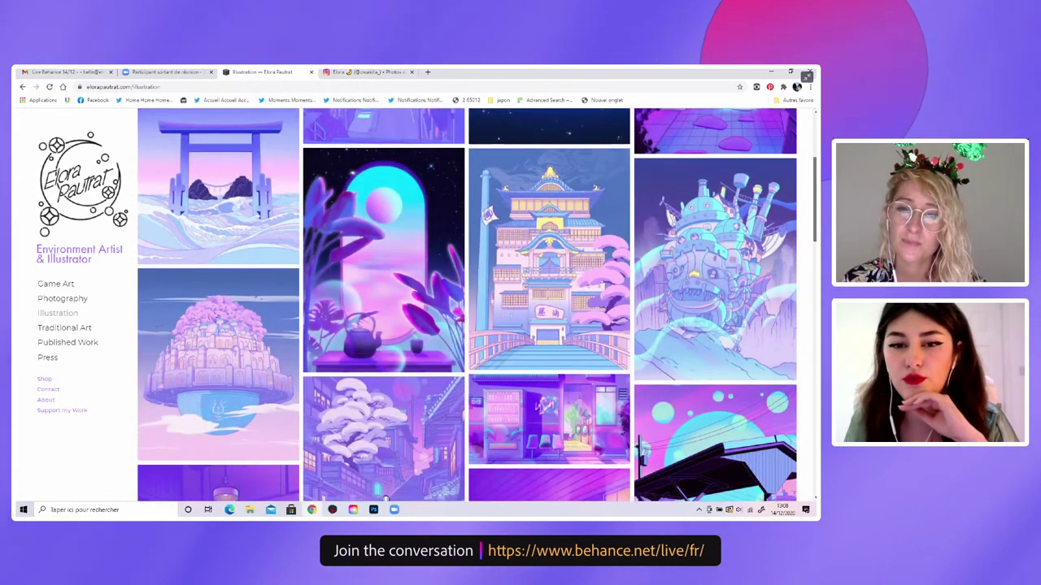
{"action": "scroll", "coordinate": [467, 305], "scroll_direction": "down", "scroll_amount": 3}
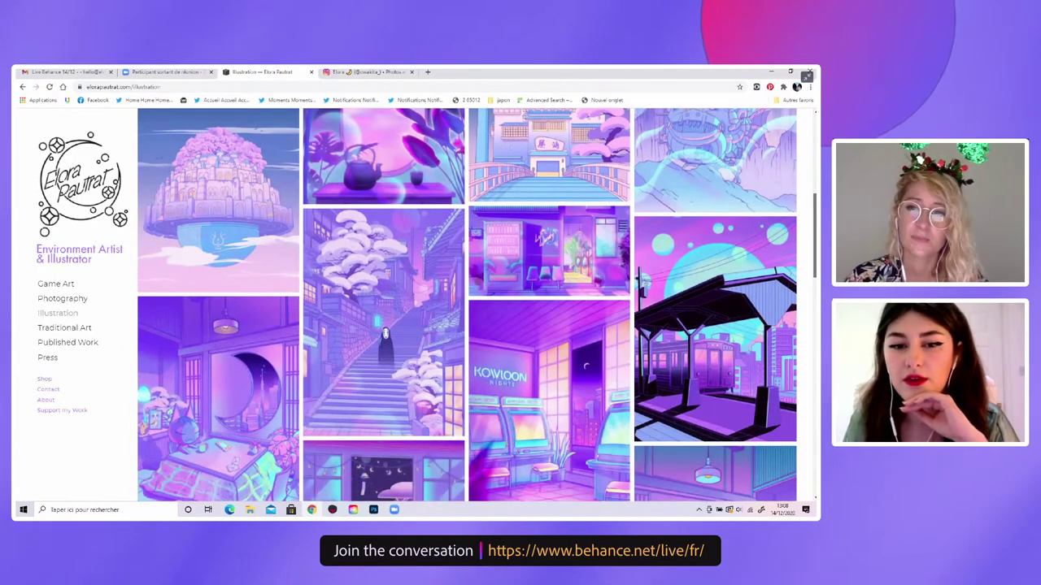
{"action": "scroll", "coordinate": [467, 305], "scroll_direction": "down", "scroll_amount": 3}
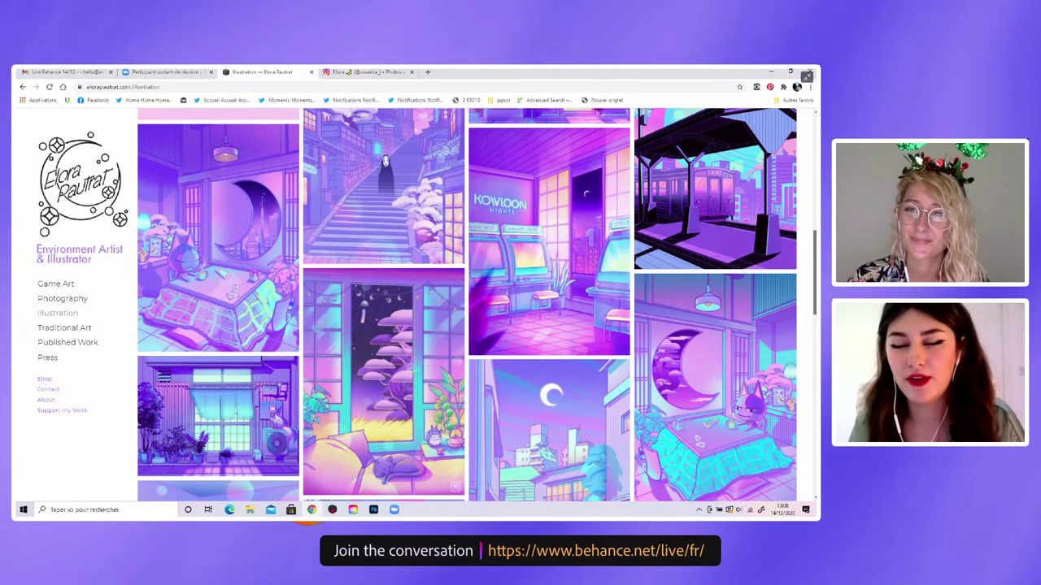
{"action": "scroll", "coordinate": [468, 305], "scroll_direction": "down", "scroll_amount": 2}
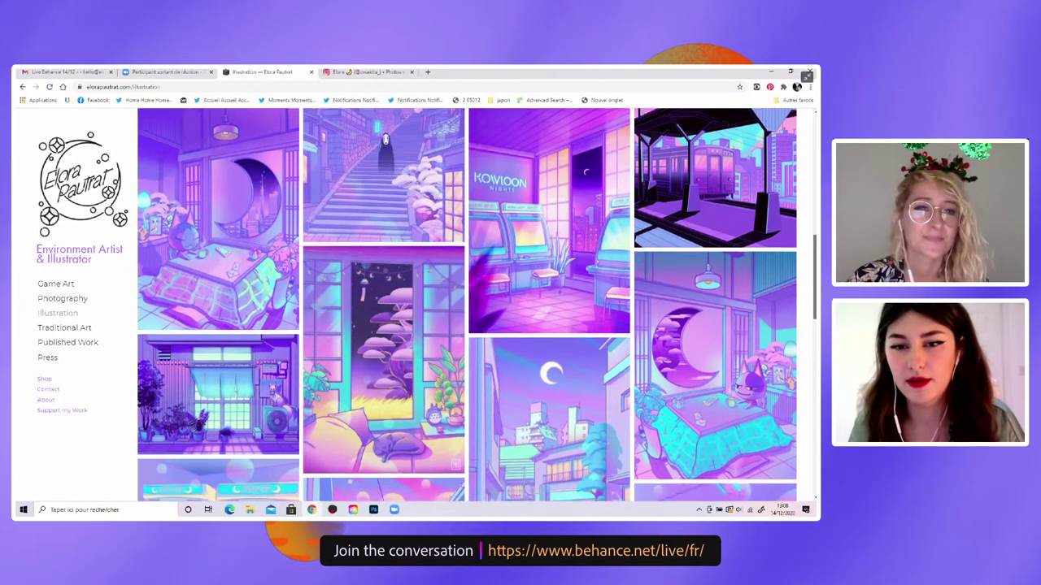
{"action": "scroll", "coordinate": [468, 305], "scroll_direction": "up", "scroll_amount": 10}
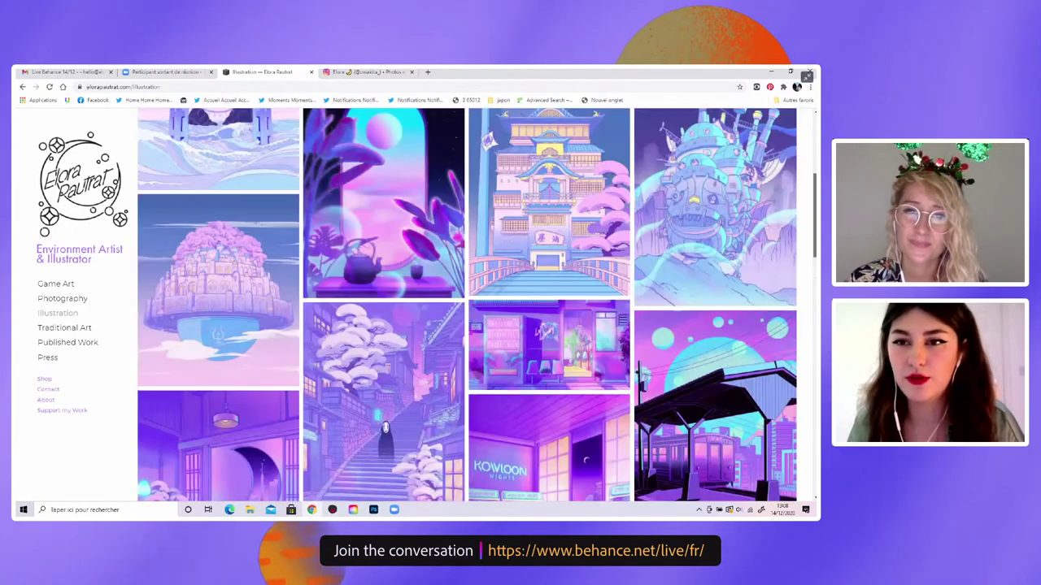
{"action": "scroll", "coordinate": [467, 305], "scroll_direction": "up", "scroll_amount": 1}
{"action": "scroll", "coordinate": [468, 305], "scroll_direction": "up", "scroll_amount": 1}
{"action": "scroll", "coordinate": [468, 305], "scroll_direction": "up", "scroll_amount": 1}
{"action": "scroll", "coordinate": [467, 305], "scroll_direction": "up", "scroll_amount": 1}
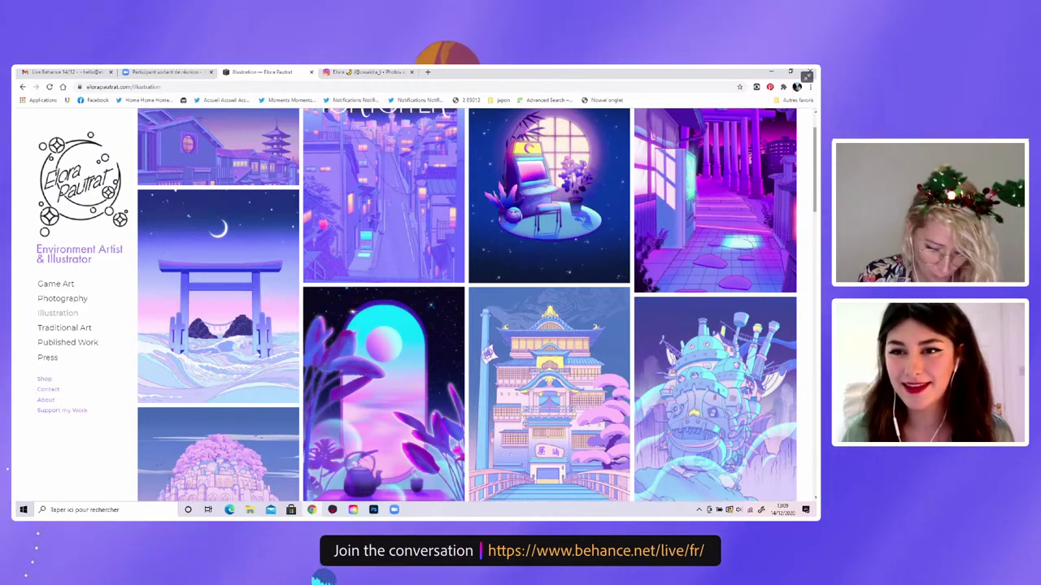
{"action": "scroll", "coordinate": [467, 305], "scroll_direction": "up", "scroll_amount": 1}
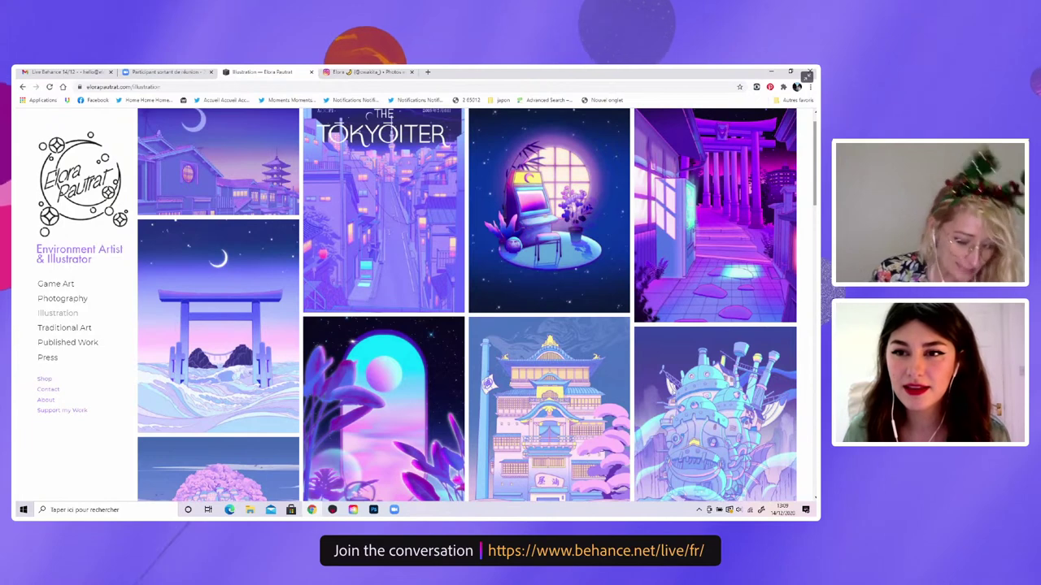
{"action": "scroll", "coordinate": [467, 304], "scroll_direction": "up", "scroll_amount": 1}
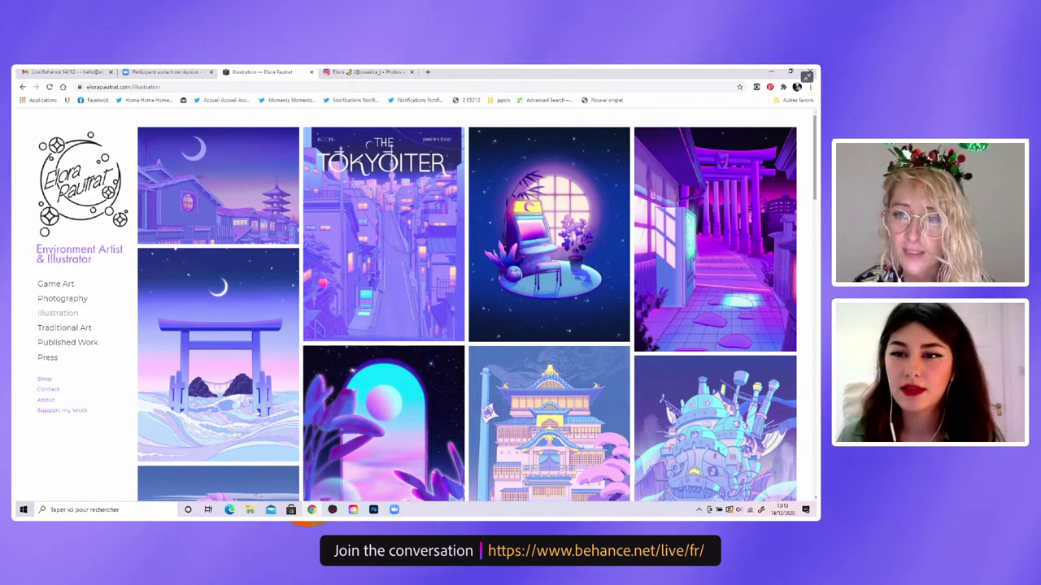
Open the Tokyoiter magazine cover from the gallery on its own full-size page
{"action": "scroll", "coordinate": [468, 313], "scroll_direction": "down", "scroll_amount": 1}
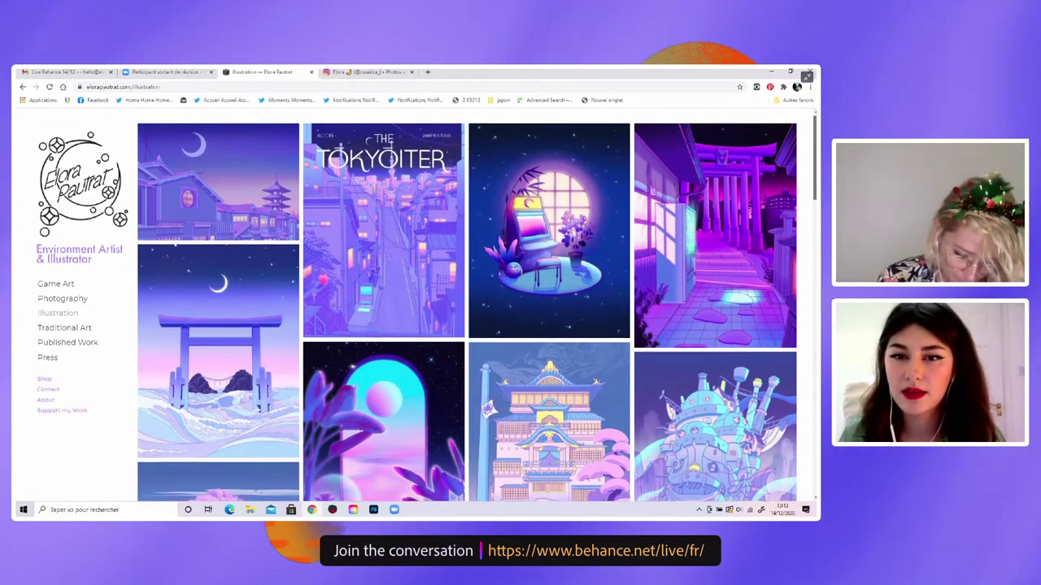
{"action": "scroll", "coordinate": [467, 313], "scroll_direction": "down", "scroll_amount": 3}
{"action": "scroll", "coordinate": [468, 314], "scroll_direction": "up", "scroll_amount": 3}
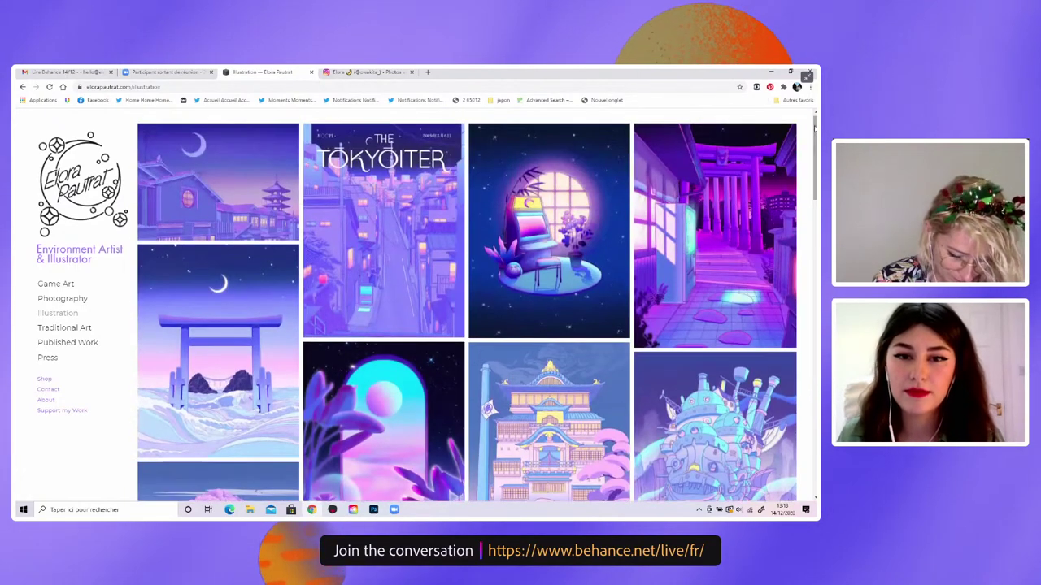
{"action": "mouse_move", "coordinate": [454, 211]}
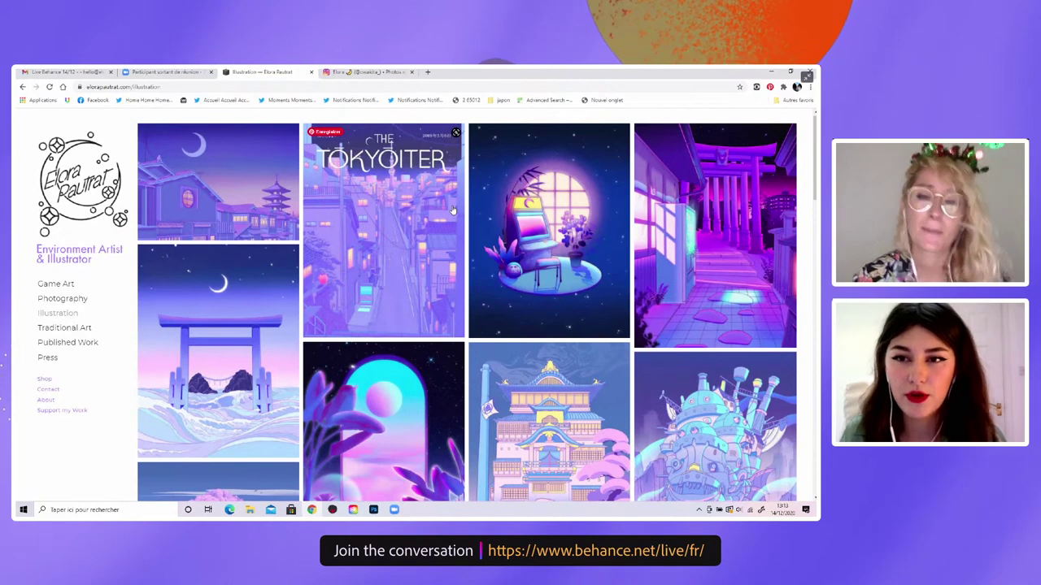
{"action": "left_click", "coordinate": [454, 211]}
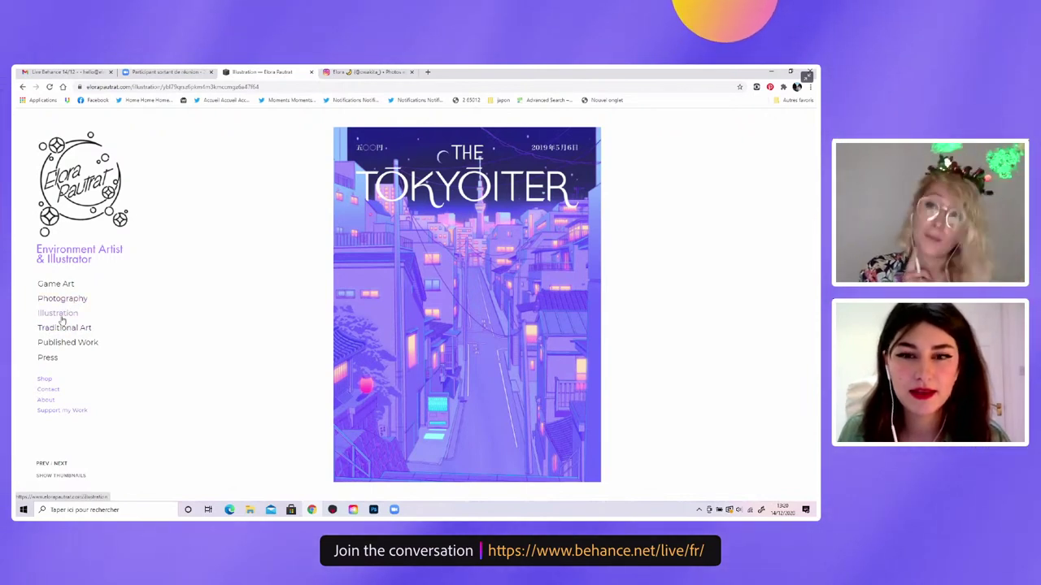
Open the portfolio's Illustration gallery and scroll through its artwork grid
{"action": "left_click", "coordinate": [61, 317]}
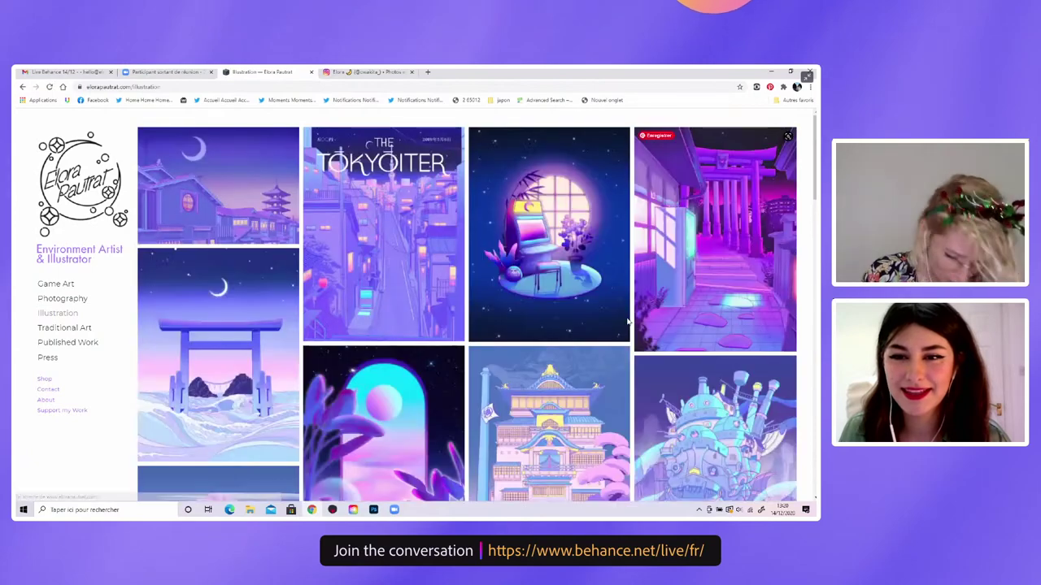
{"action": "scroll", "coordinate": [801, 377], "scroll_direction": "down", "scroll_amount": 2}
{"action": "scroll", "coordinate": [801, 377], "scroll_direction": "down", "scroll_amount": 2}
{"action": "scroll", "coordinate": [801, 376], "scroll_direction": "down", "scroll_amount": 5}
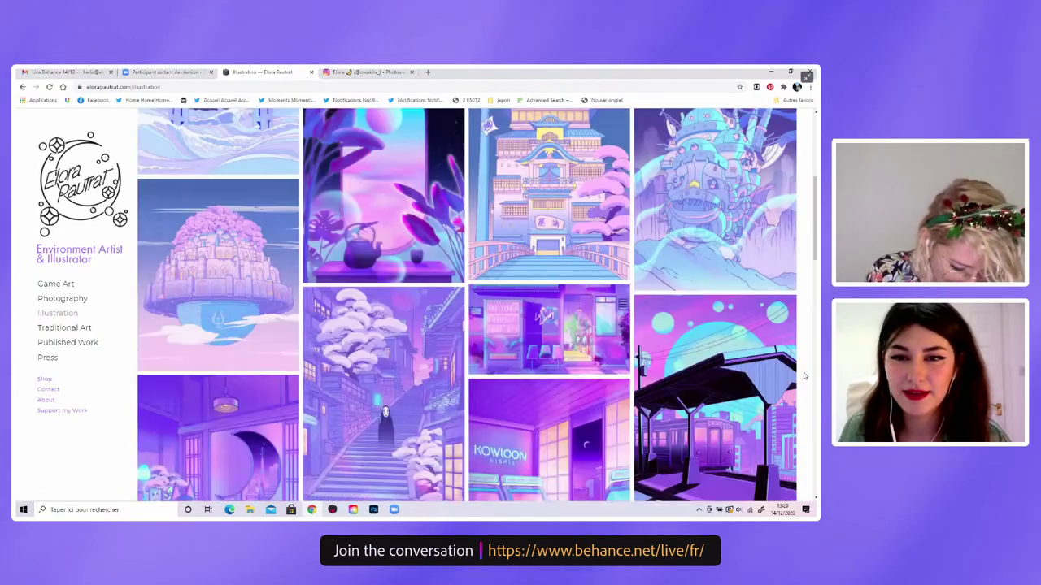
{"action": "scroll", "coordinate": [801, 377], "scroll_direction": "down", "scroll_amount": 1}
{"action": "scroll", "coordinate": [801, 377], "scroll_direction": "down", "scroll_amount": 1}
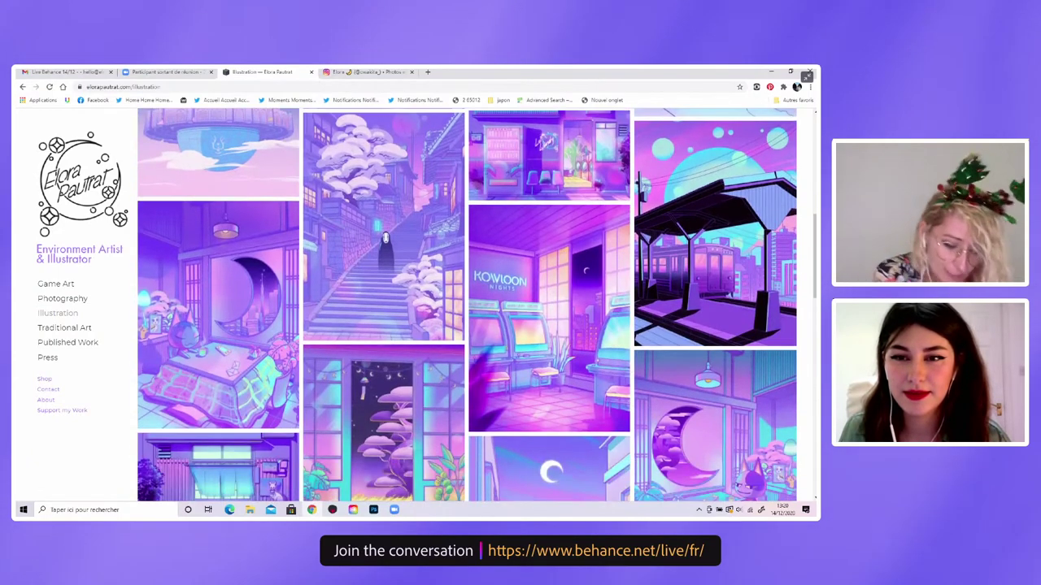
{"action": "scroll", "coordinate": [801, 376], "scroll_direction": "down", "scroll_amount": 3}
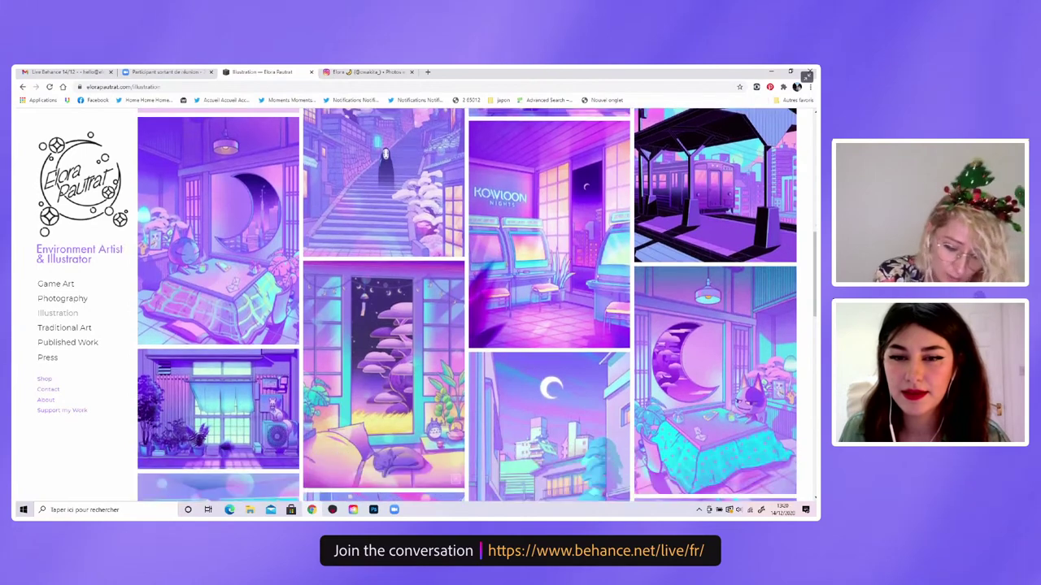
{"action": "scroll", "coordinate": [801, 376], "scroll_direction": "down", "scroll_amount": 1}
{"action": "scroll", "coordinate": [801, 377], "scroll_direction": "down", "scroll_amount": 1}
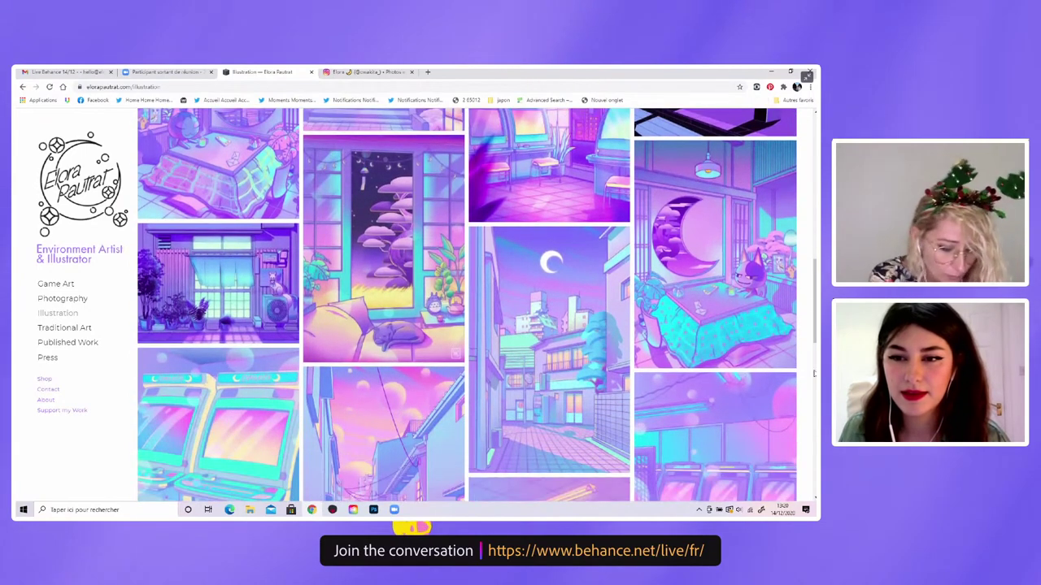
{"action": "scroll", "coordinate": [810, 372], "scroll_direction": "down", "scroll_amount": 2}
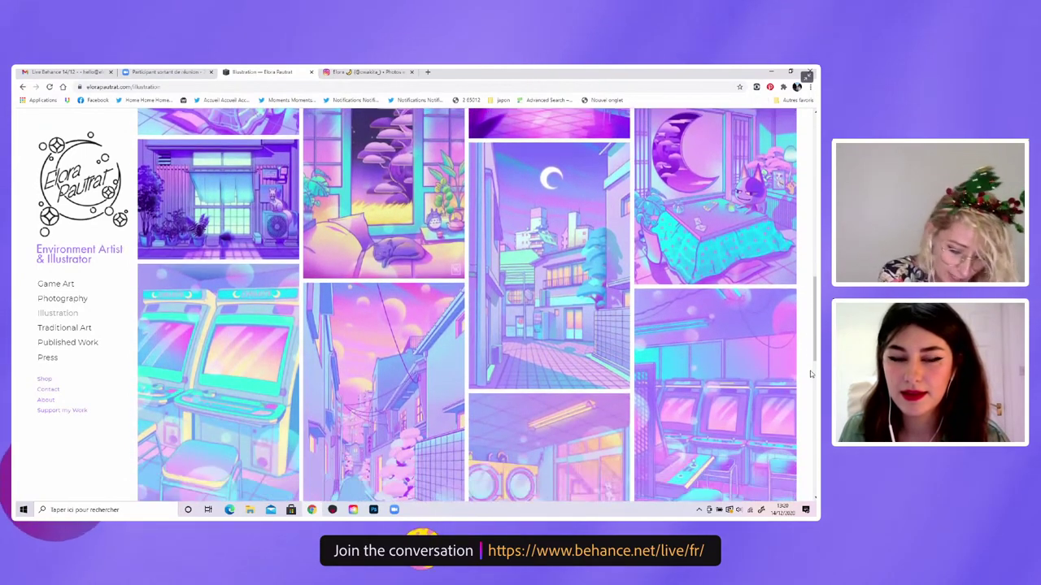
{"action": "scroll", "coordinate": [810, 374], "scroll_direction": "down", "scroll_amount": 3}
{"action": "scroll", "coordinate": [810, 374], "scroll_direction": "down", "scroll_amount": 3}
{"action": "scroll", "coordinate": [810, 374], "scroll_direction": "down", "scroll_amount": 2}
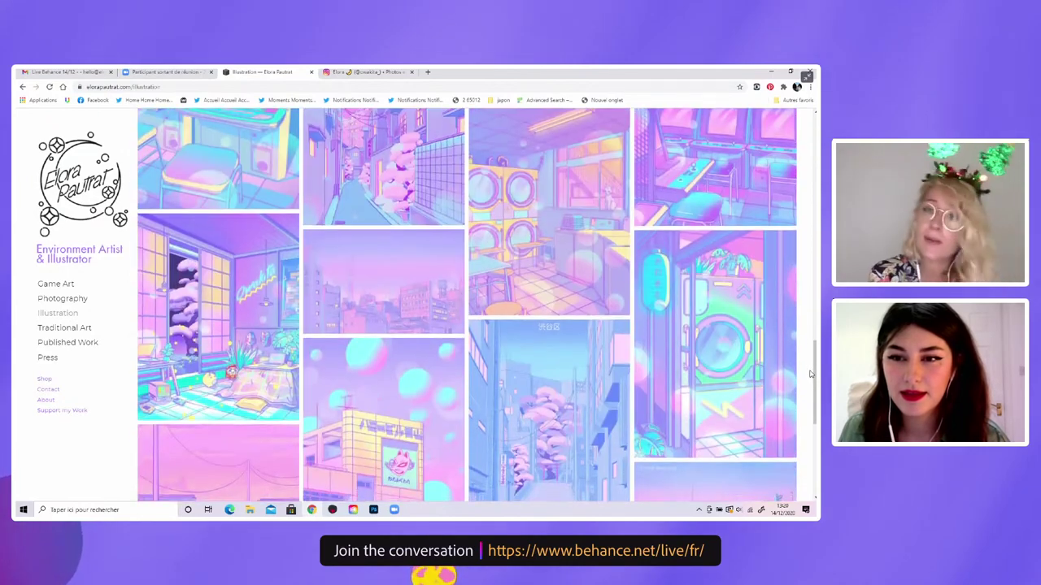
Return to the Photoshop vending-machine line drawing and expand the Ref layer group
{"action": "scroll", "coordinate": [810, 374], "scroll_direction": "down", "scroll_amount": 1}
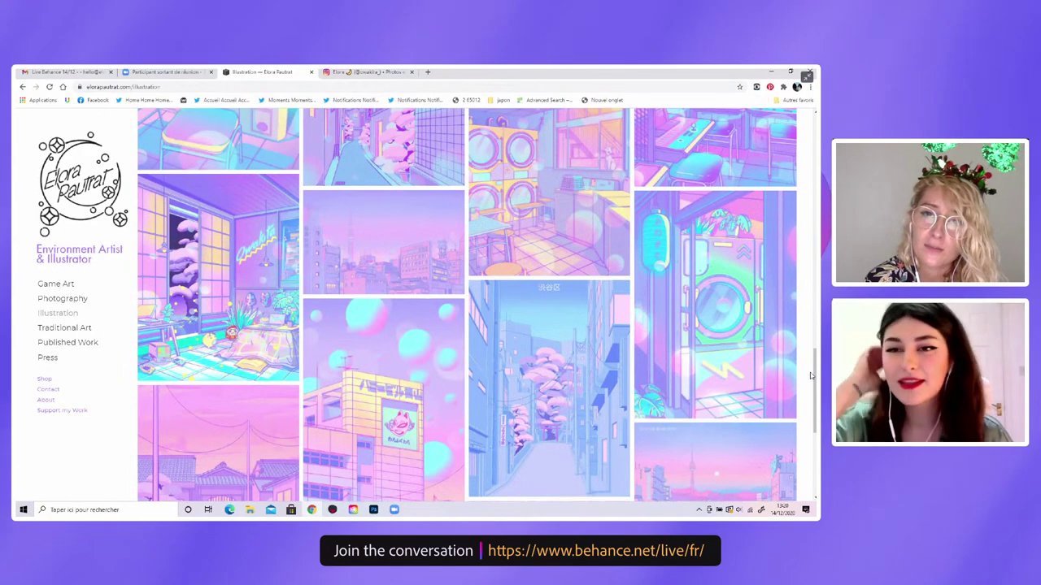
{"action": "scroll", "coordinate": [810, 376], "scroll_direction": "down", "scroll_amount": 2}
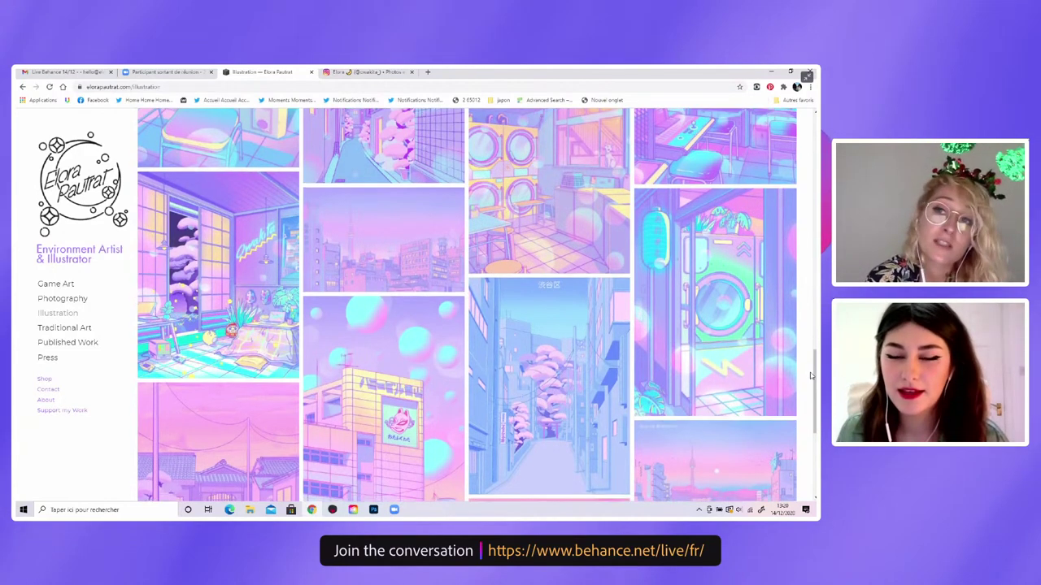
{"action": "scroll", "coordinate": [810, 375], "scroll_direction": "down", "scroll_amount": 1}
{"action": "scroll", "coordinate": [810, 375], "scroll_direction": "down", "scroll_amount": 2}
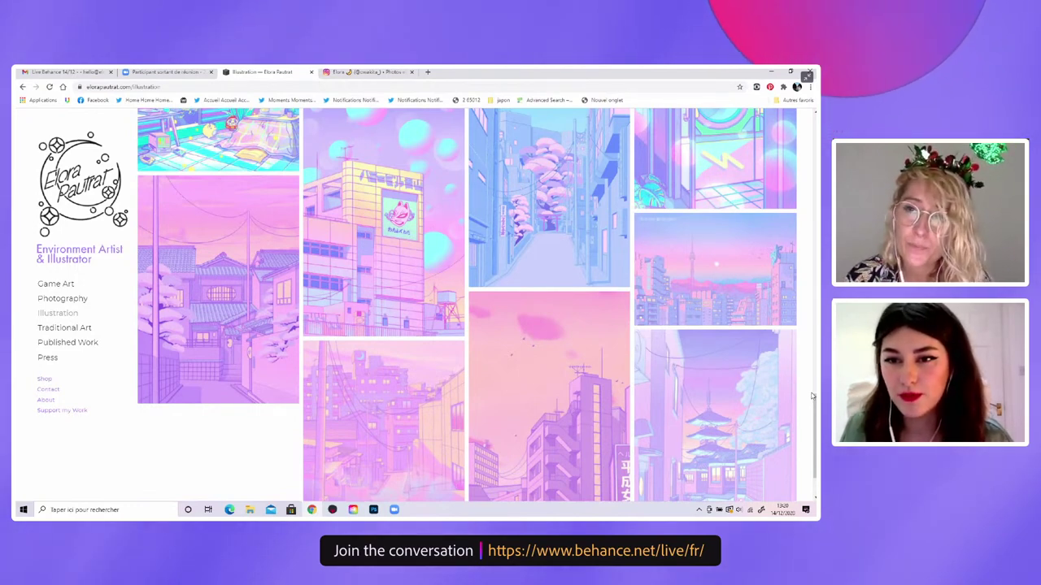
{"action": "mouse_move", "coordinate": [715, 415]}
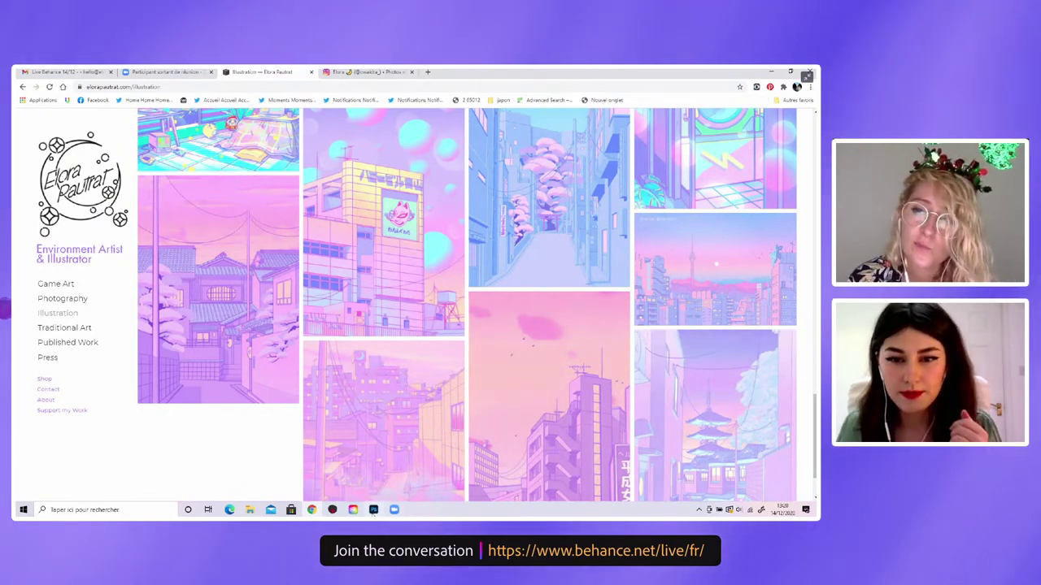
{"action": "left_click", "coordinate": [373, 510]}
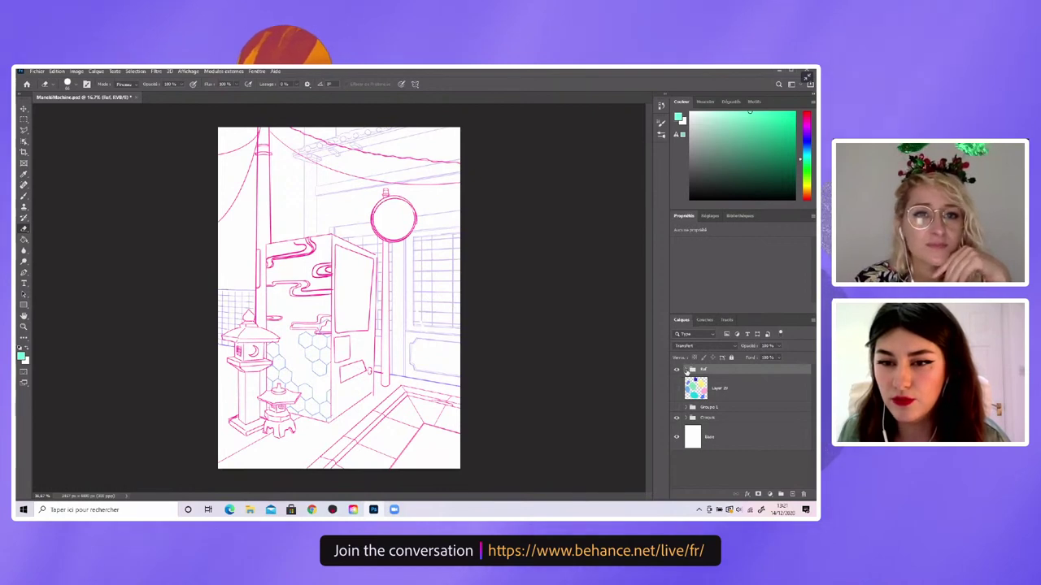
{"action": "left_click", "coordinate": [687, 370]}
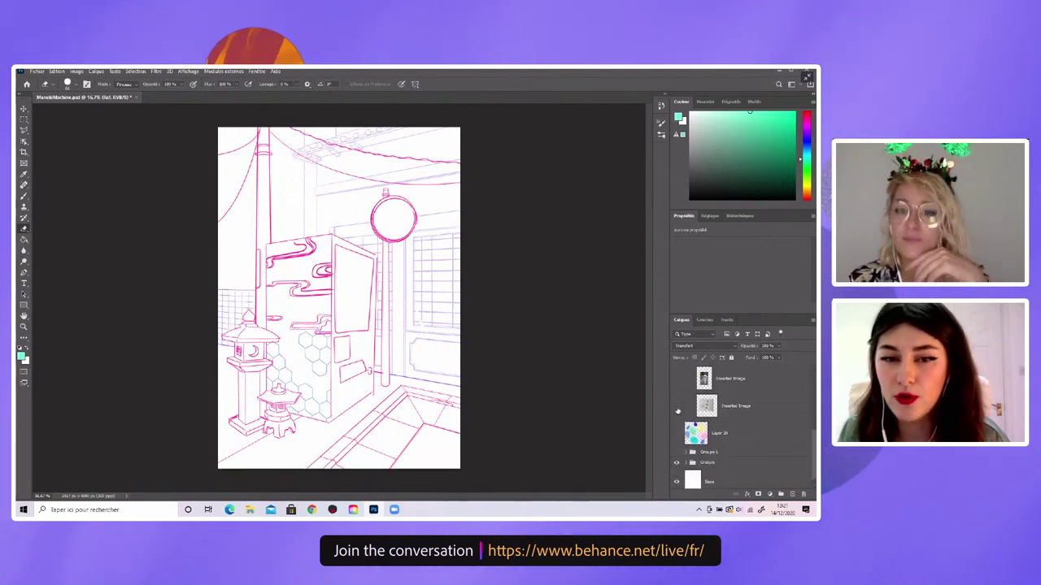
{"action": "left_click", "coordinate": [676, 405]}
{"action": "left_click", "coordinate": [732, 406]}
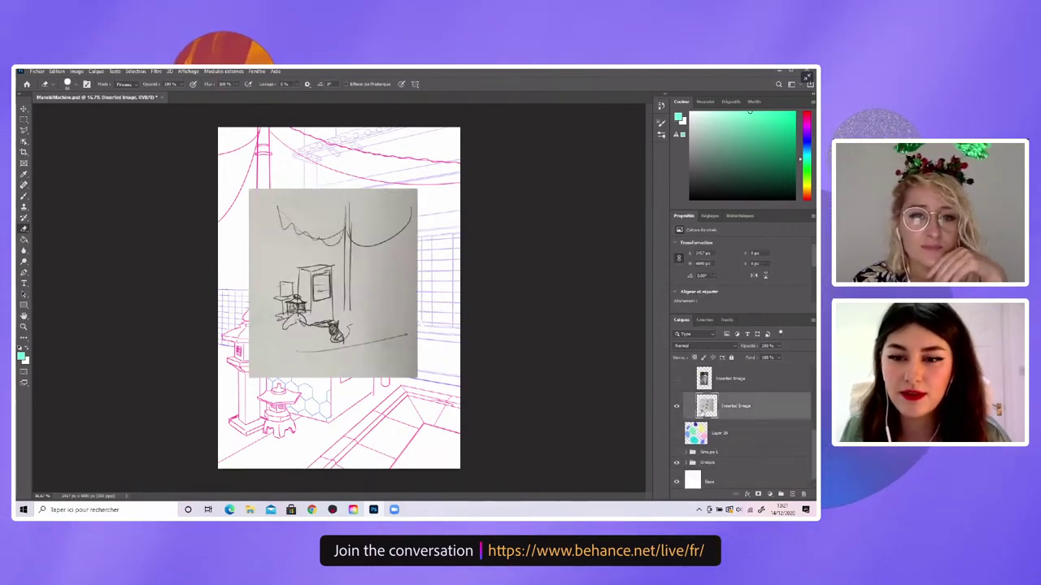
{"action": "left_click", "coordinate": [676, 406]}
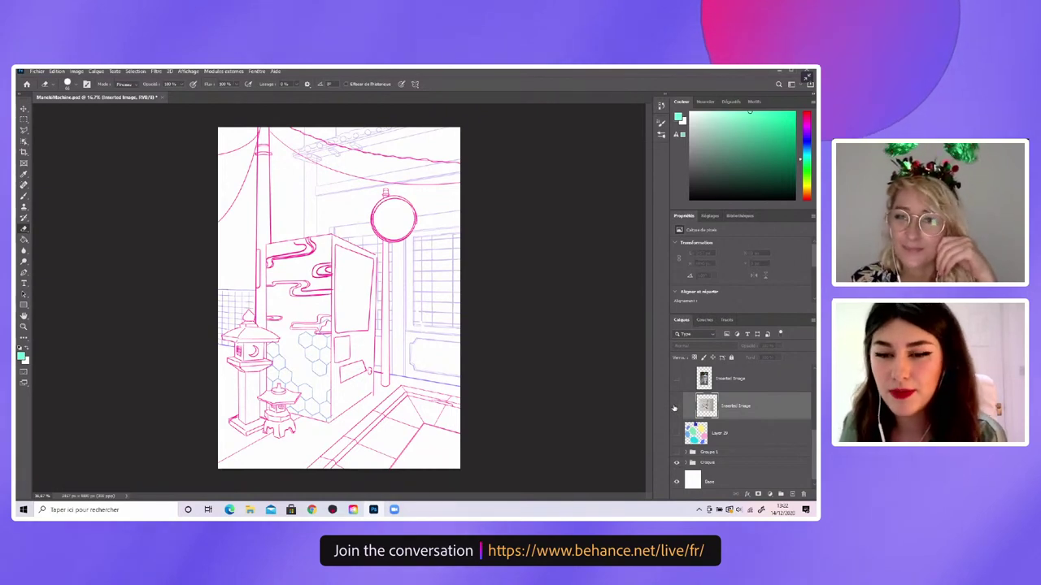
{"action": "left_click", "coordinate": [676, 407]}
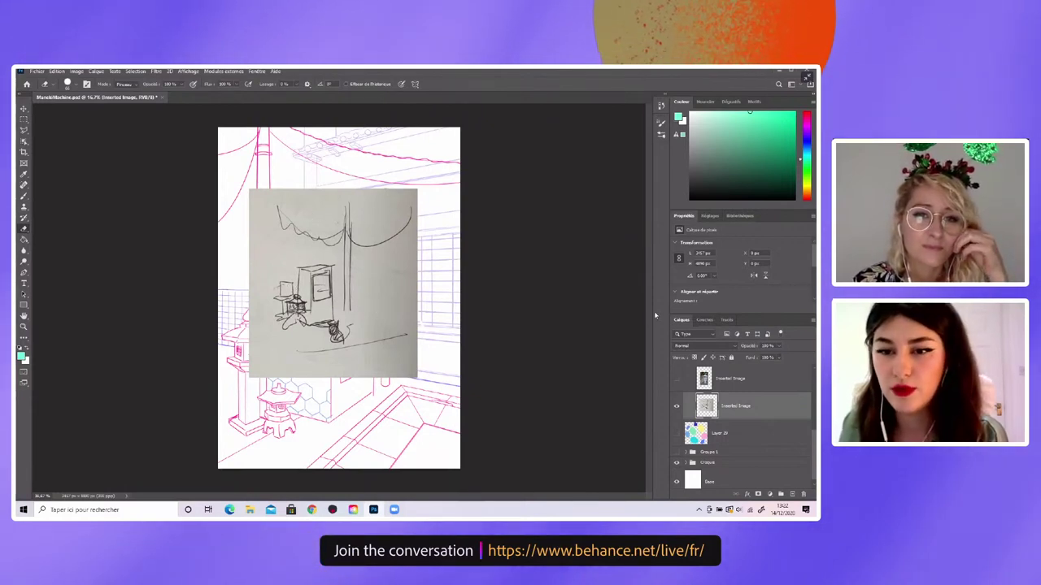
{"action": "left_click", "coordinate": [676, 408]}
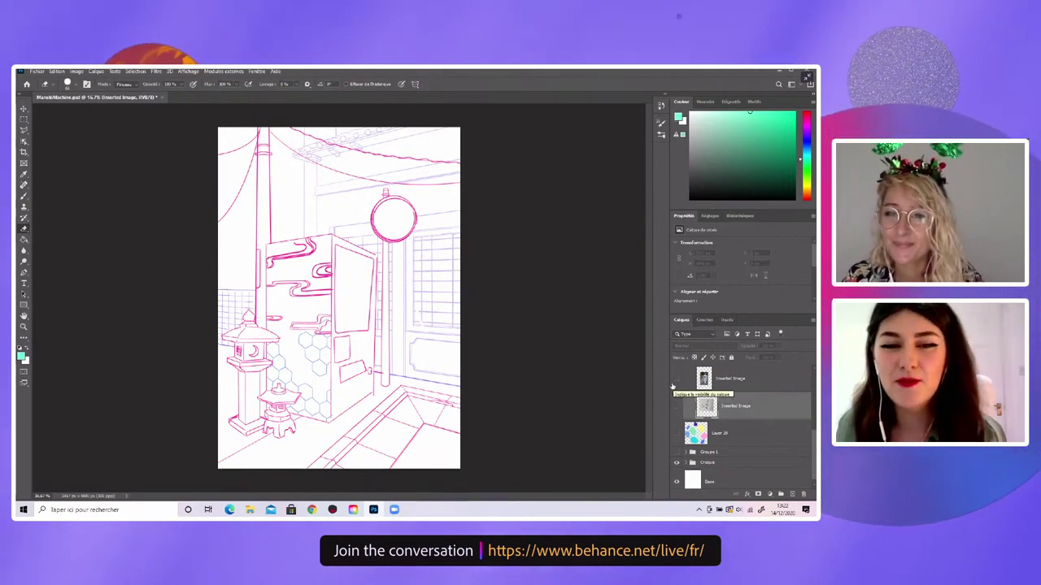
{"action": "left_click", "coordinate": [676, 380]}
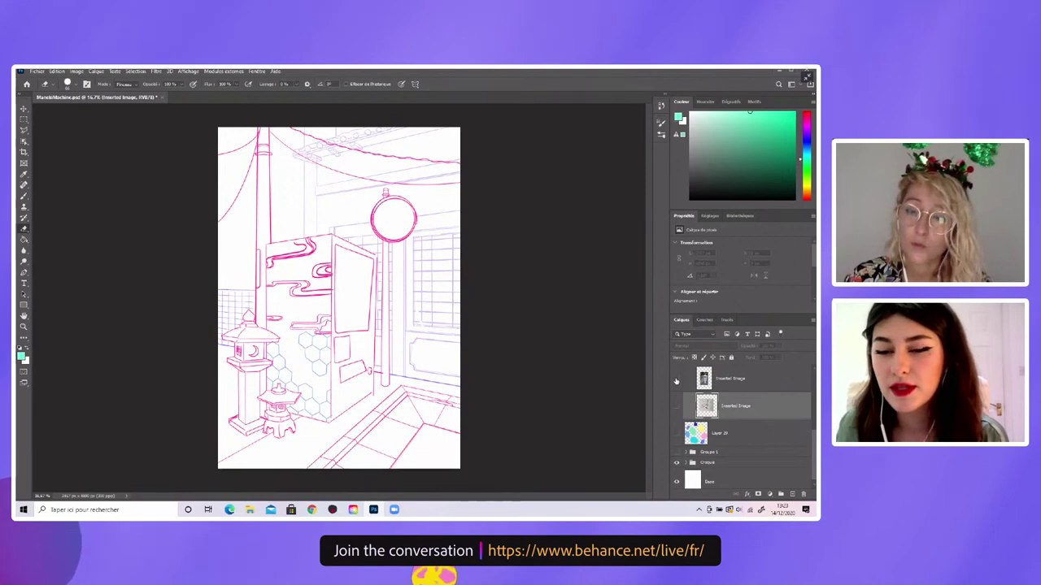
{"action": "left_click", "coordinate": [677, 379]}
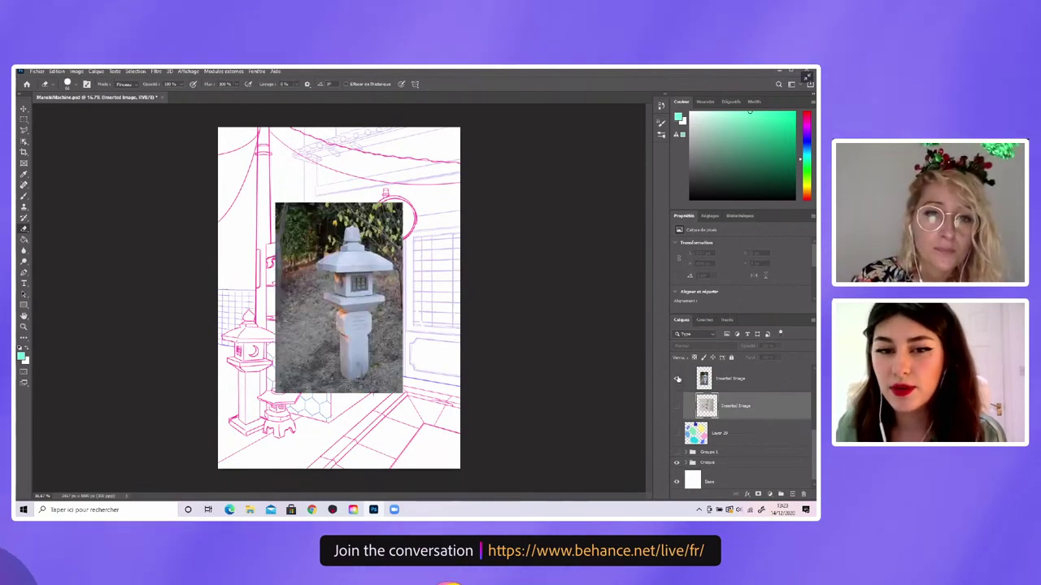
{"action": "scroll", "coordinate": [776, 419], "scroll_direction": "up", "scroll_amount": 1}
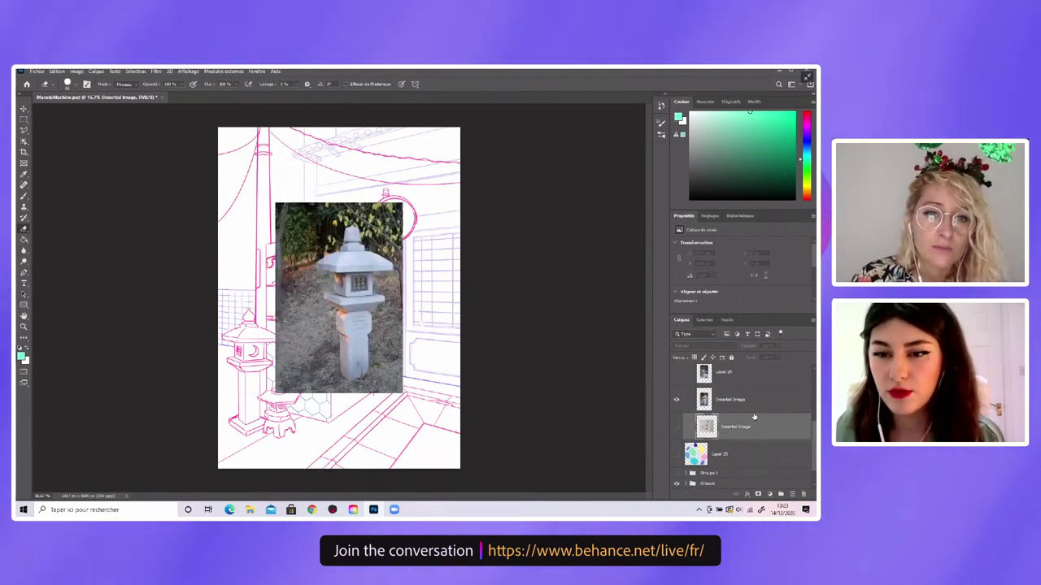
{"action": "left_click", "coordinate": [678, 373]}
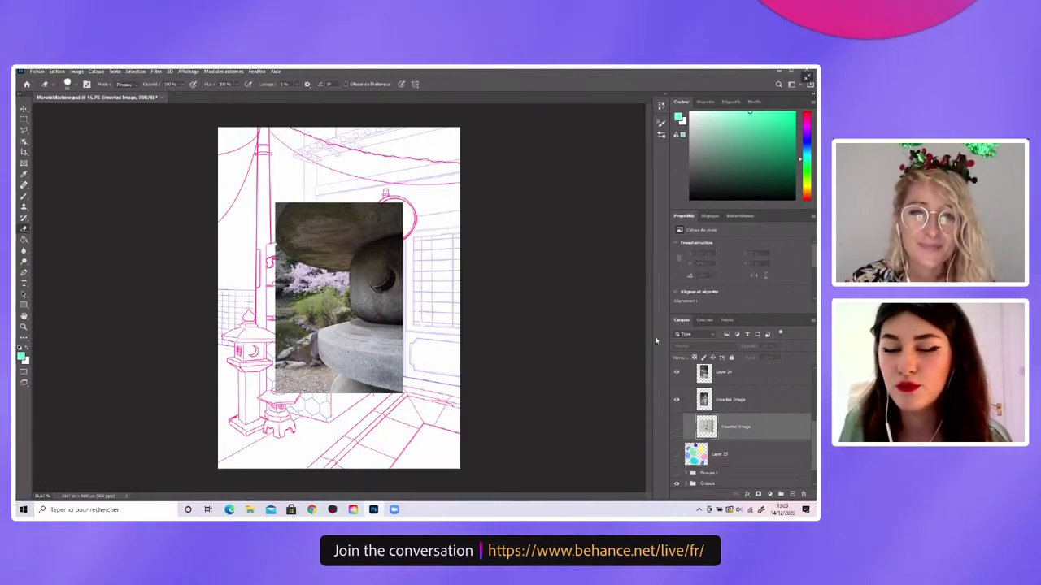
{"action": "left_click", "coordinate": [676, 375]}
{"action": "left_click", "coordinate": [676, 399]}
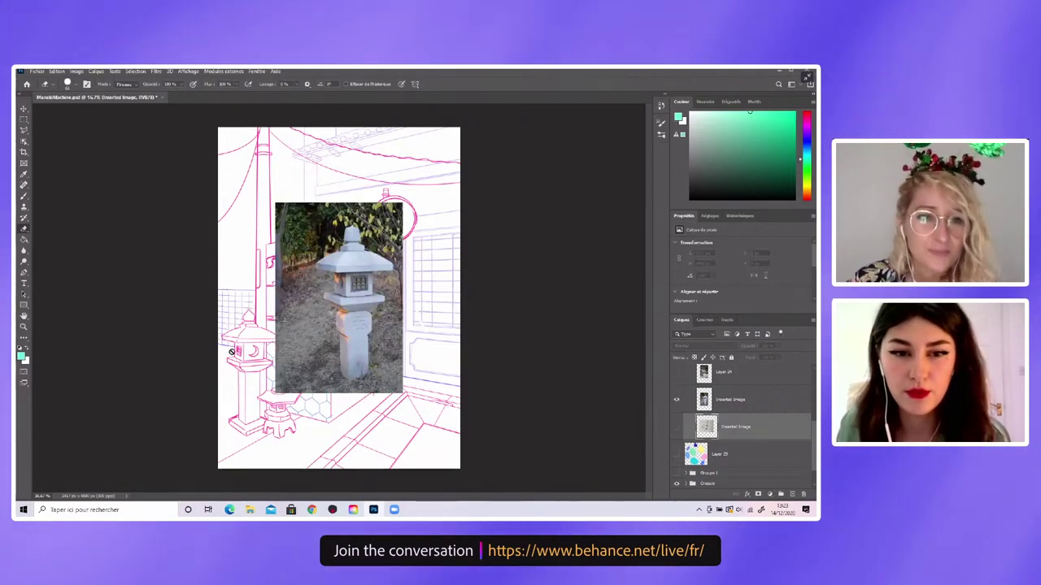
{"action": "left_click", "coordinate": [682, 401]}
{"action": "scroll", "coordinate": [744, 405], "scroll_direction": "up", "scroll_amount": 2}
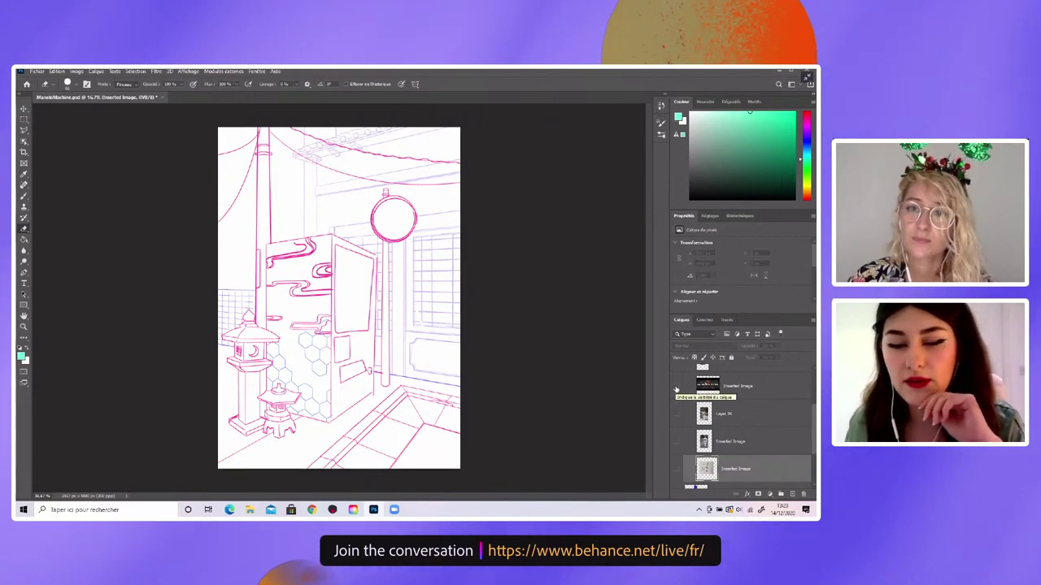
{"action": "left_click", "coordinate": [676, 388]}
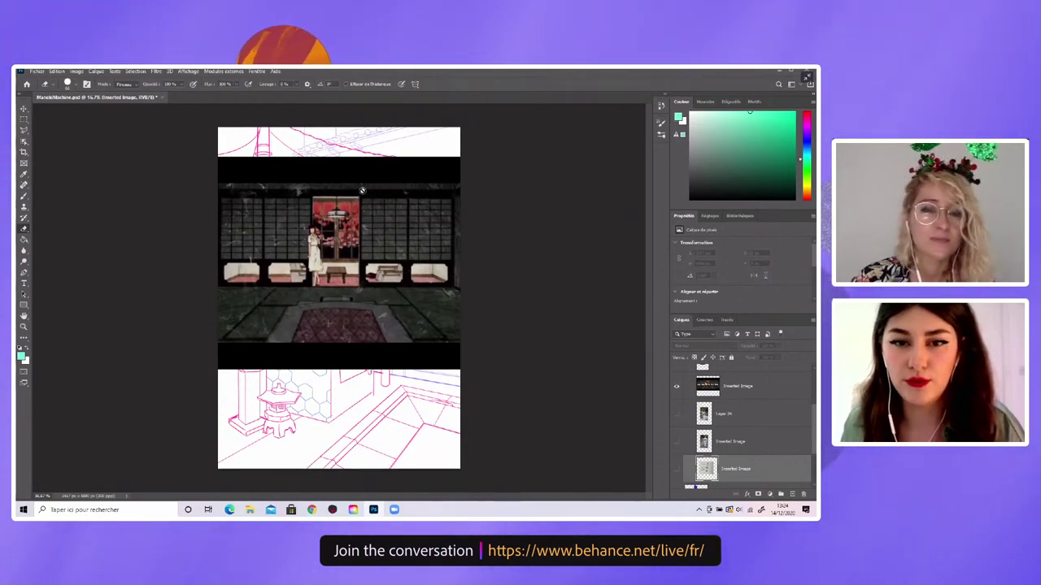
{"action": "left_click", "coordinate": [679, 387]}
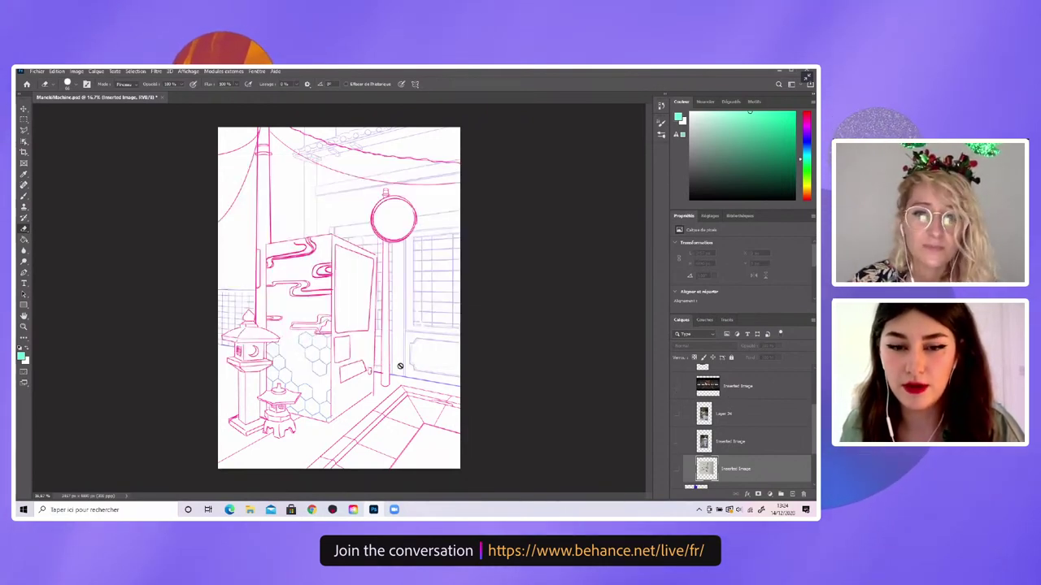
{"action": "scroll", "coordinate": [690, 415], "scroll_direction": "up", "scroll_amount": 2}
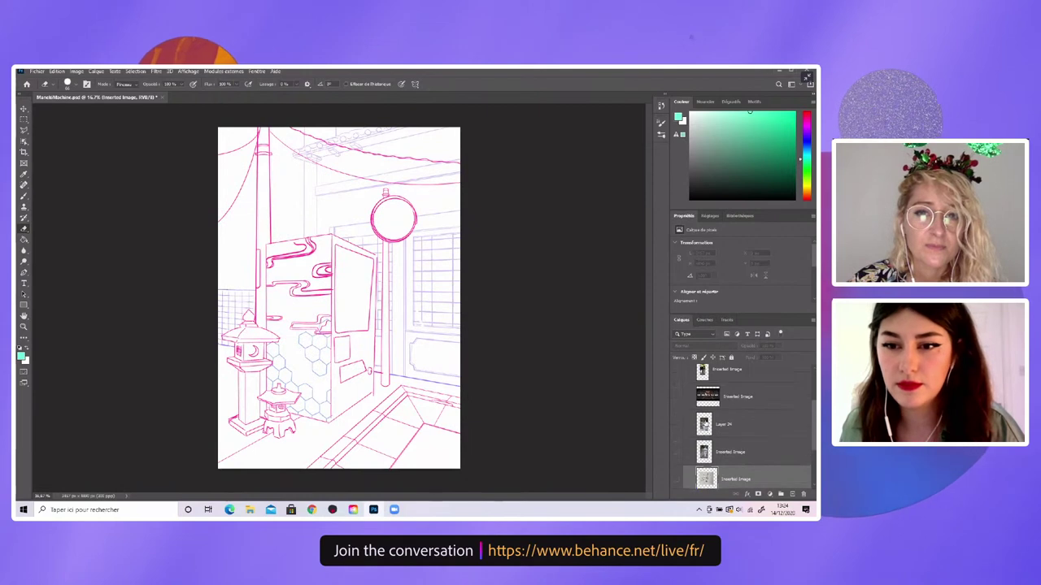
Show the barber-shop street photo with the yellow sign over the pink line art
{"action": "left_click", "coordinate": [676, 391]}
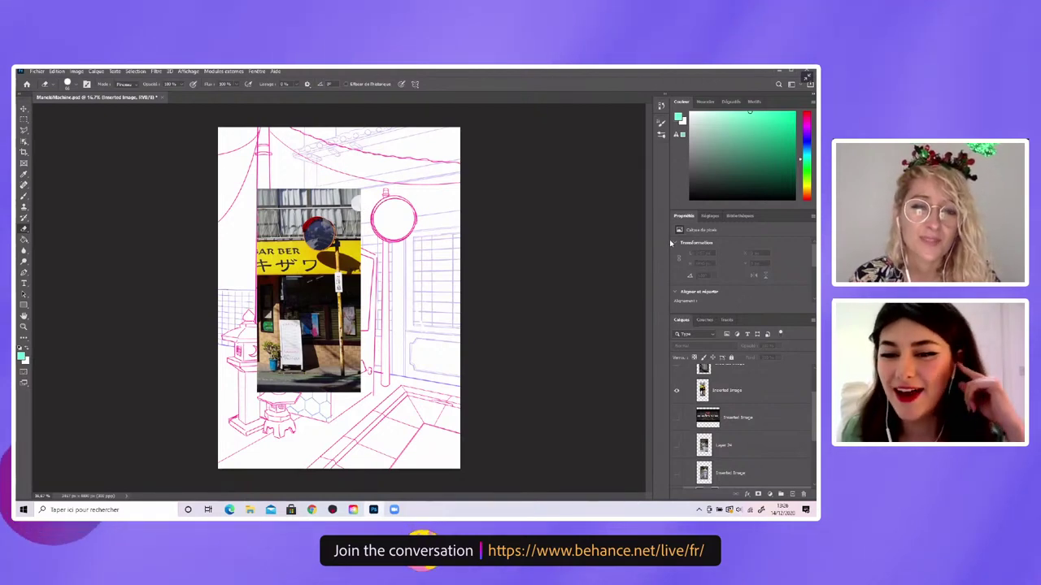
Hide the barber-shop photo and show the vending-machine reference photo instead
{"action": "left_click", "coordinate": [676, 405]}
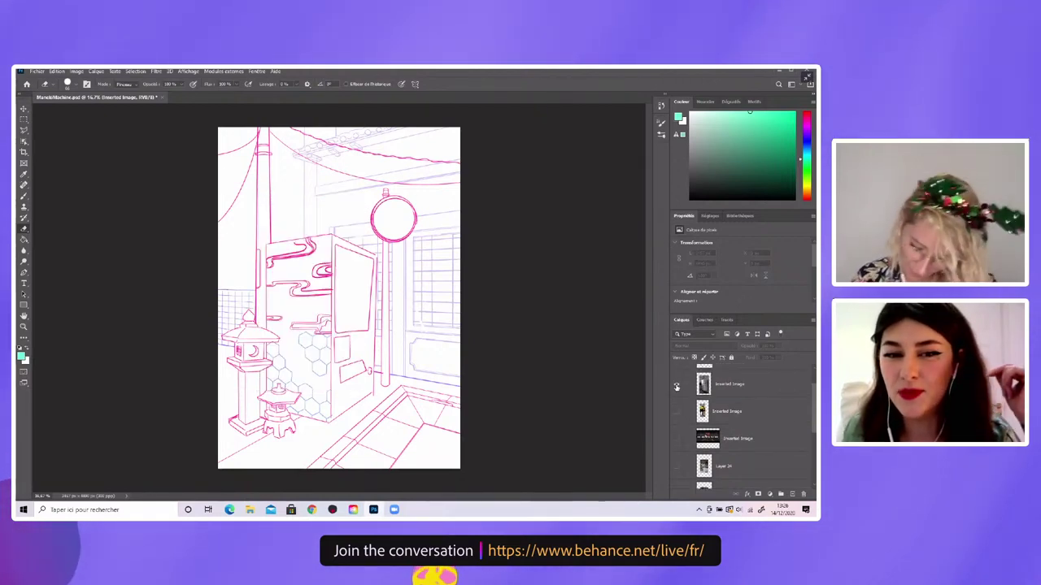
{"action": "left_click", "coordinate": [675, 386]}
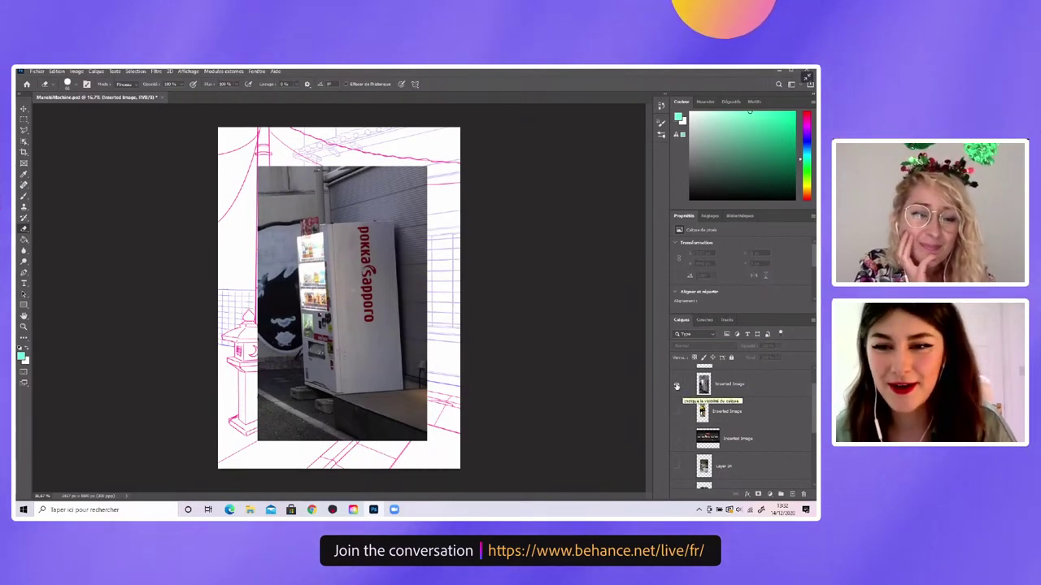
{"action": "left_click", "coordinate": [678, 386]}
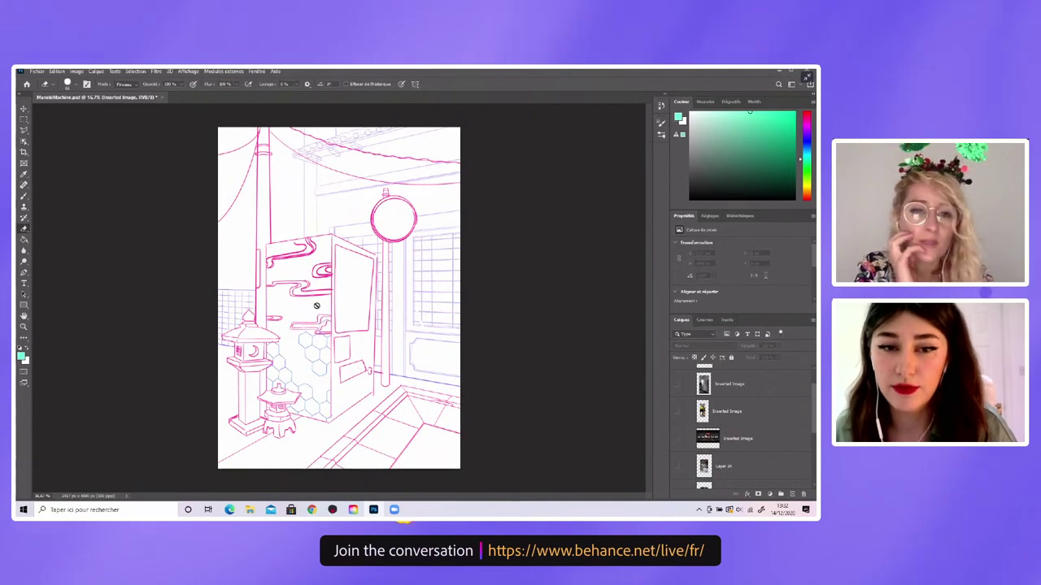
{"action": "scroll", "coordinate": [724, 408], "scroll_direction": "up", "scroll_amount": 1}
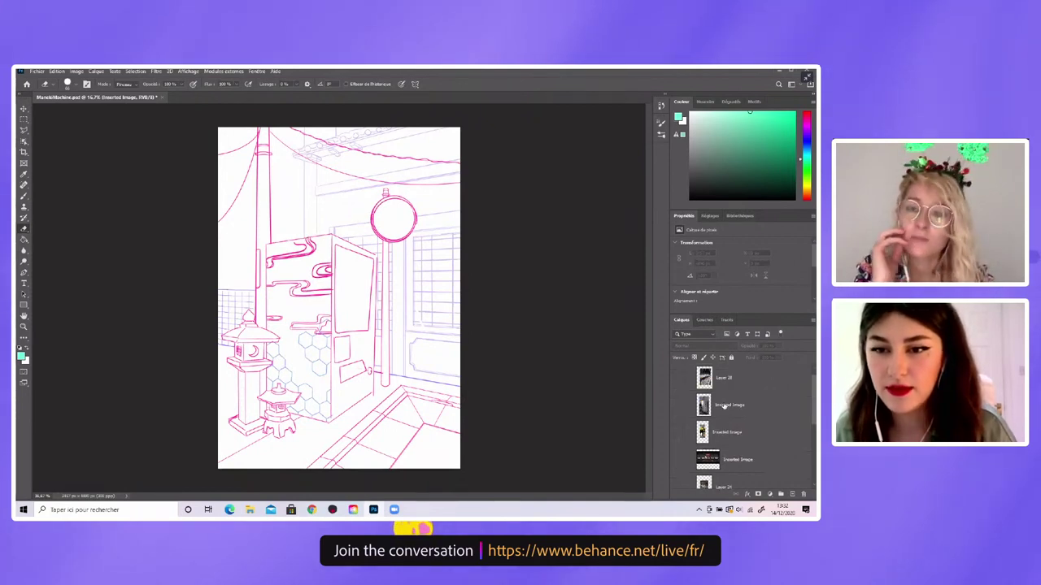
{"action": "scroll", "coordinate": [723, 409], "scroll_direction": "up", "scroll_amount": 1}
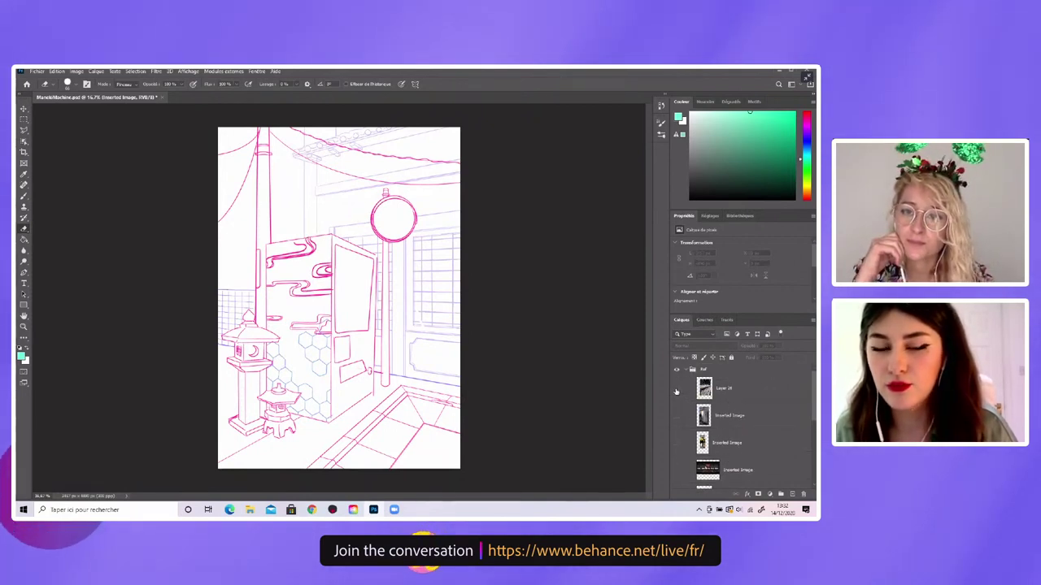
{"action": "scroll", "coordinate": [692, 464], "scroll_direction": "down", "scroll_amount": 2}
{"action": "scroll", "coordinate": [692, 463], "scroll_direction": "down", "scroll_amount": 1}
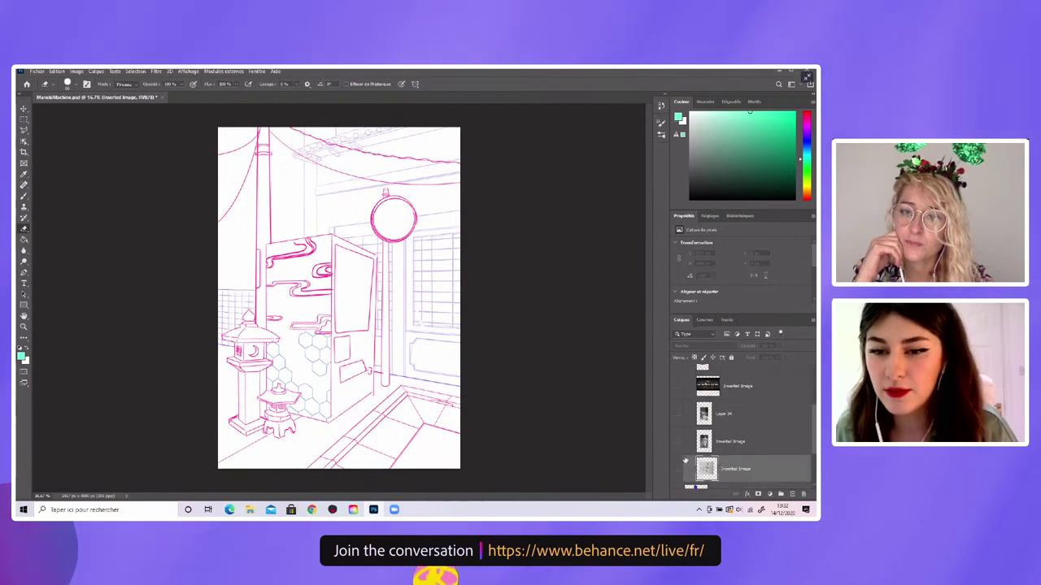
{"action": "left_click", "coordinate": [677, 470]}
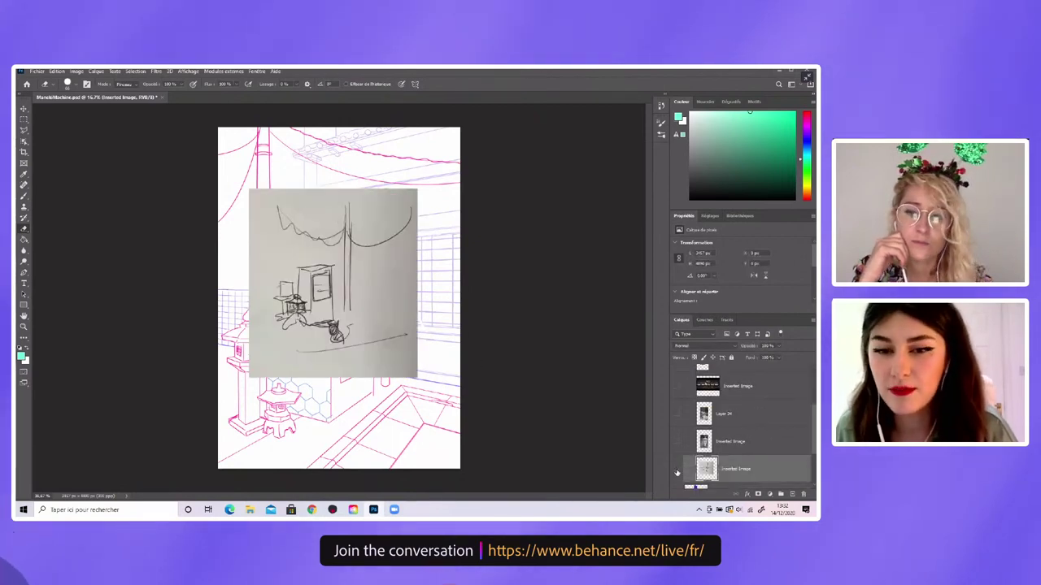
{"action": "left_click", "coordinate": [676, 471]}
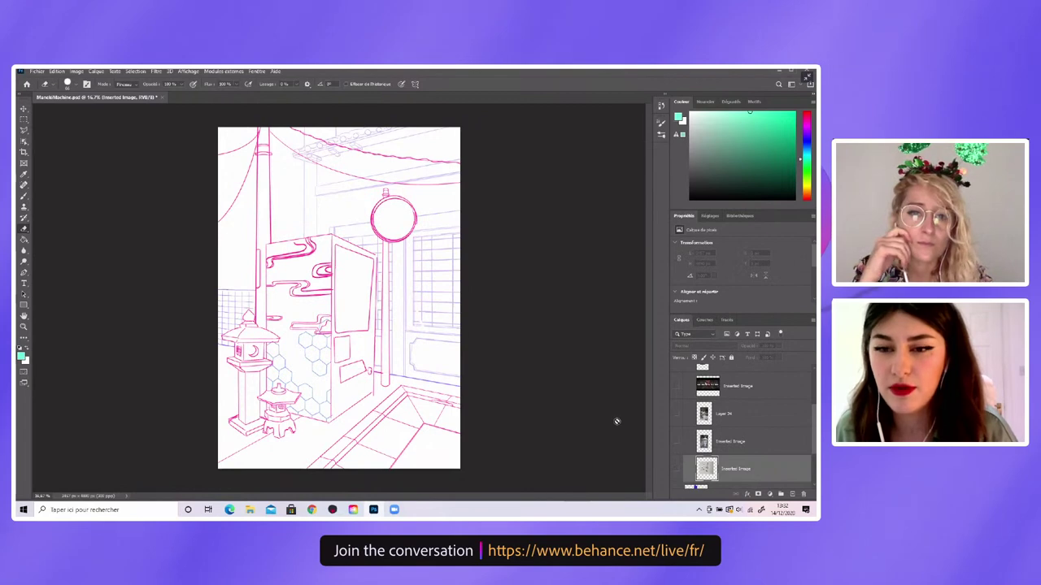
{"action": "scroll", "coordinate": [699, 406], "scroll_direction": "up", "scroll_amount": 1}
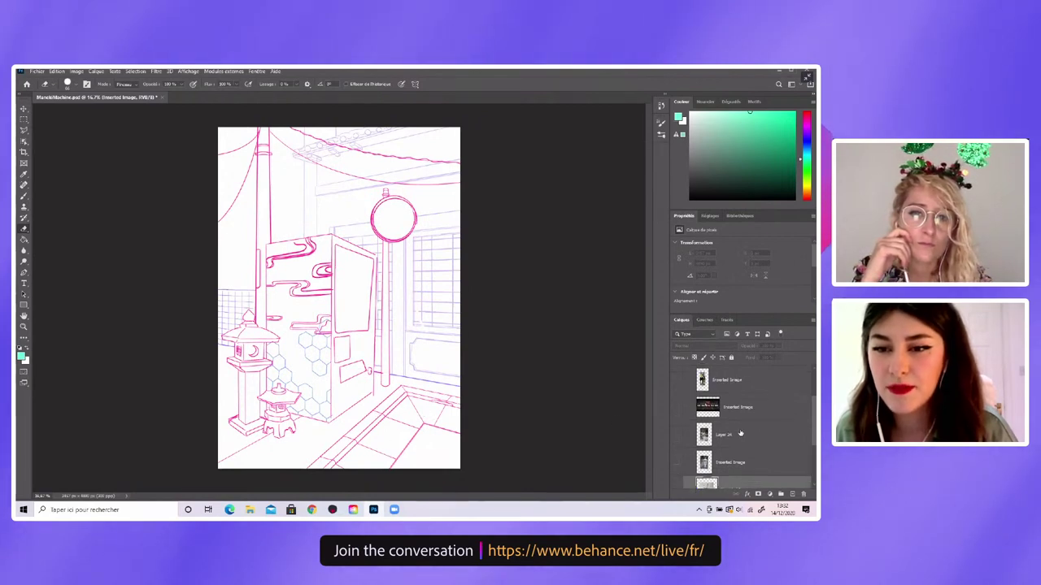
{"action": "scroll", "coordinate": [699, 407], "scroll_direction": "up", "scroll_amount": 1}
{"action": "scroll", "coordinate": [700, 406], "scroll_direction": "up", "scroll_amount": 1}
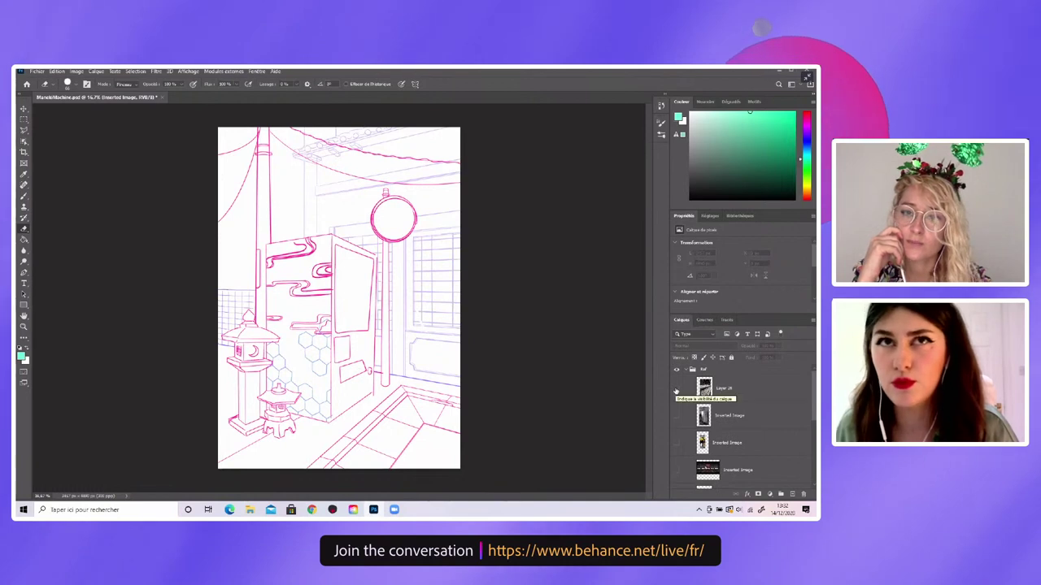
{"action": "left_click", "coordinate": [676, 388]}
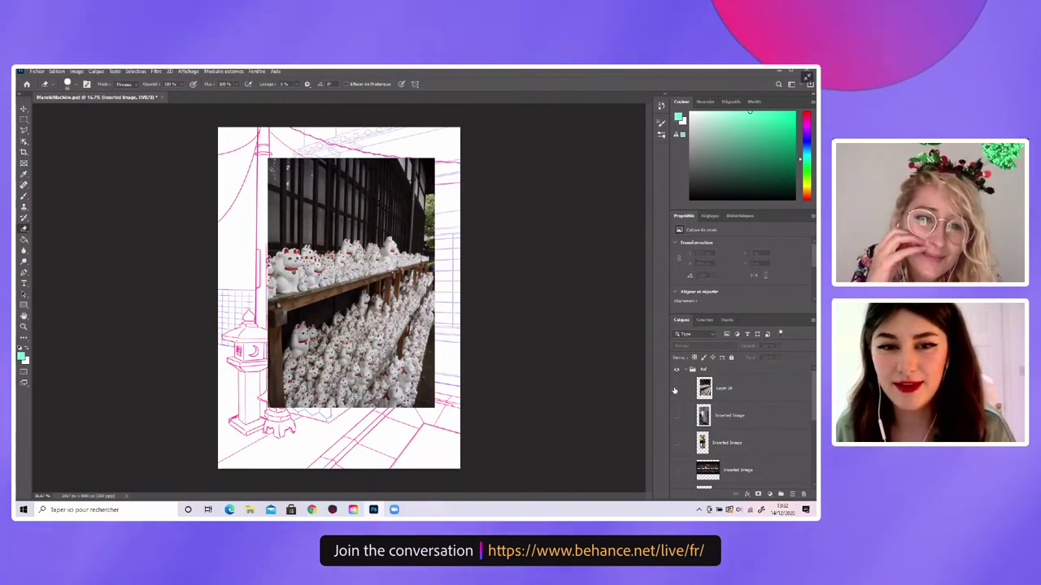
{"action": "key", "text": "ctrl+comma"}
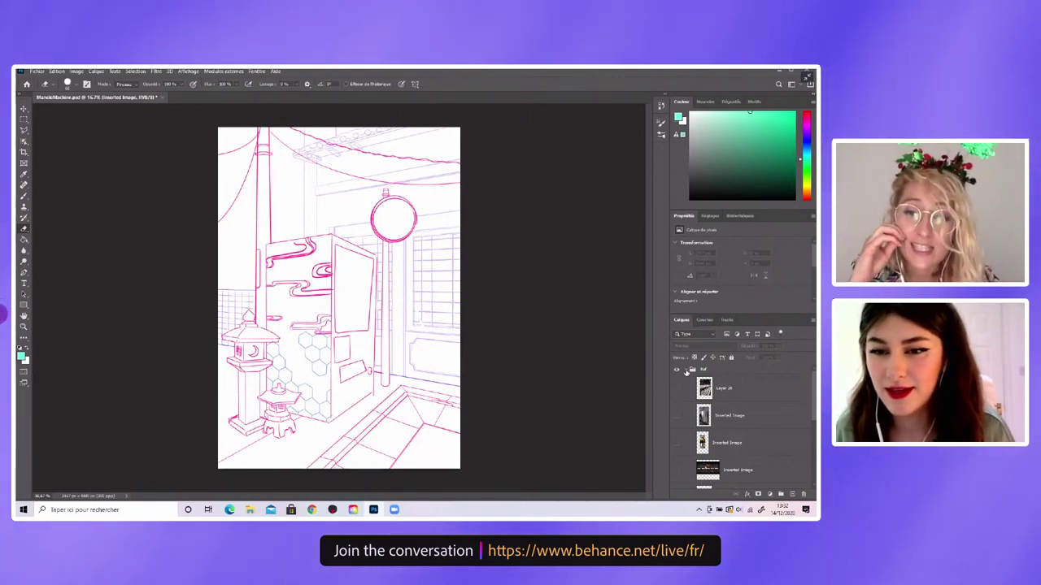
Collapse the Ref group and compare Croquis with Groupe 1, leaving the blue inked Groupe 1 visible
{"action": "left_click", "coordinate": [687, 370]}
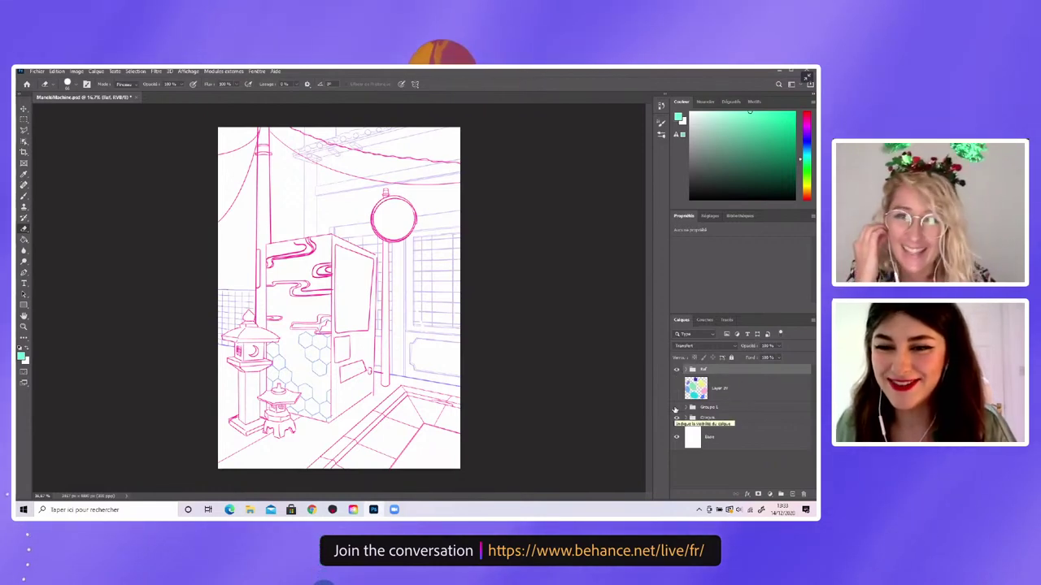
{"action": "left_click", "coordinate": [677, 414]}
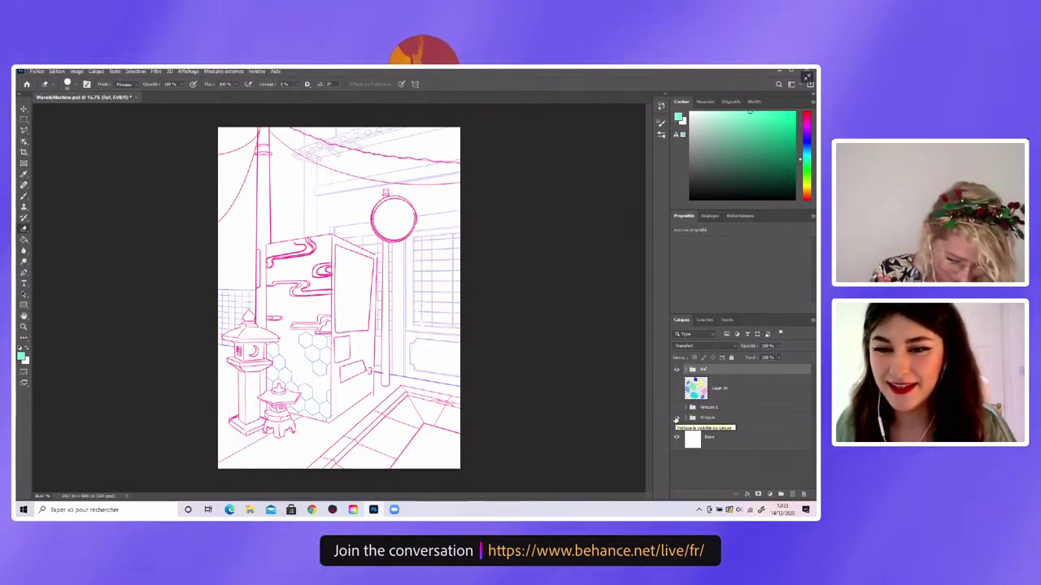
{"action": "left_click", "coordinate": [678, 415]}
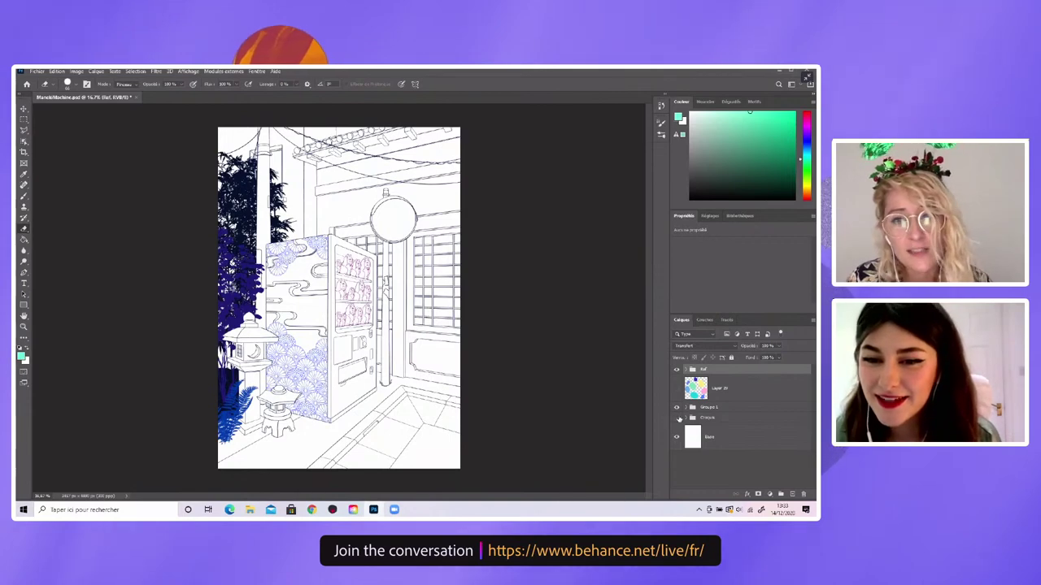
{"action": "left_click", "coordinate": [677, 418]}
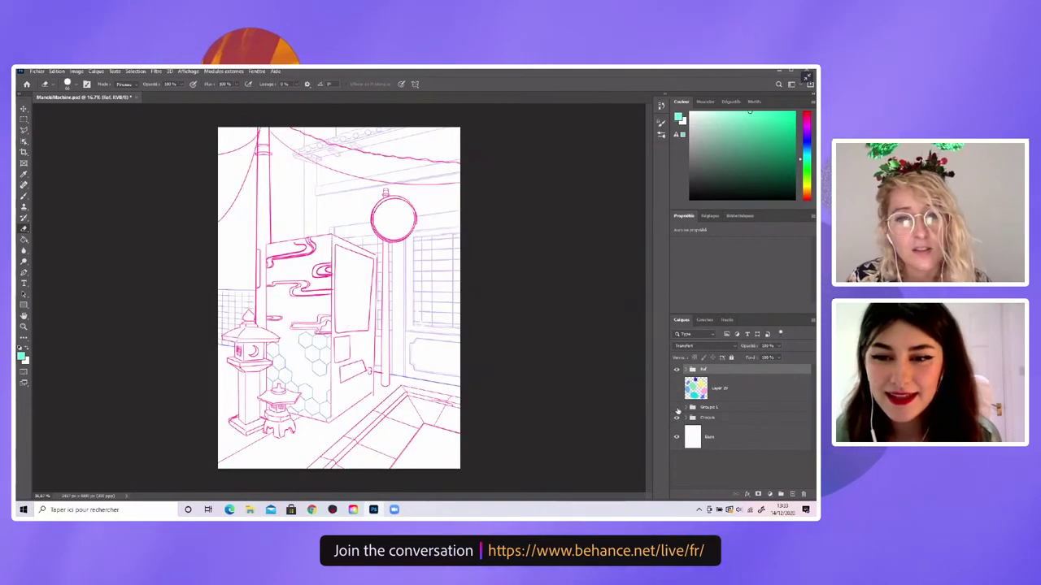
{"action": "left_click", "coordinate": [676, 407]}
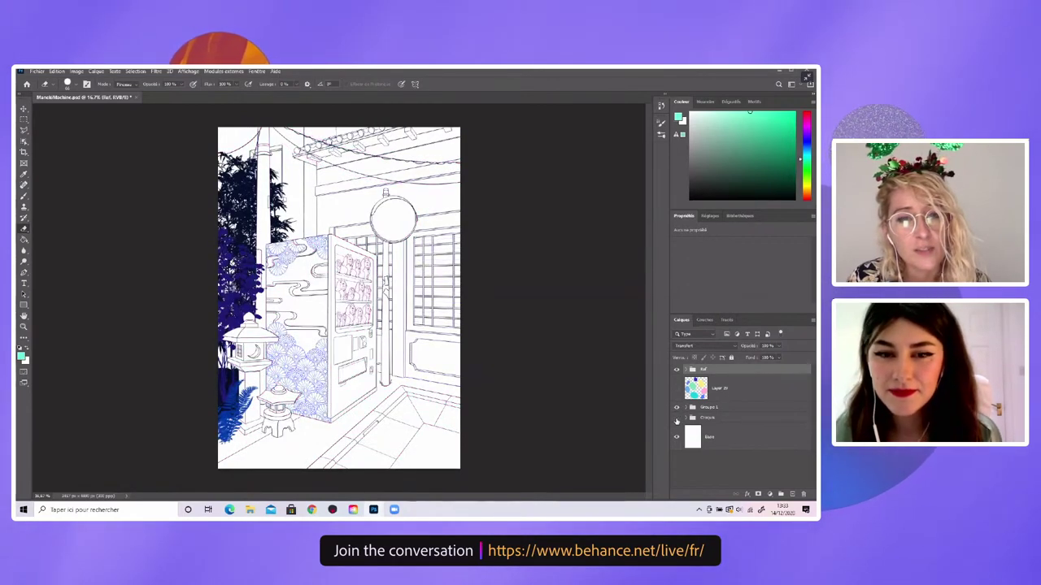
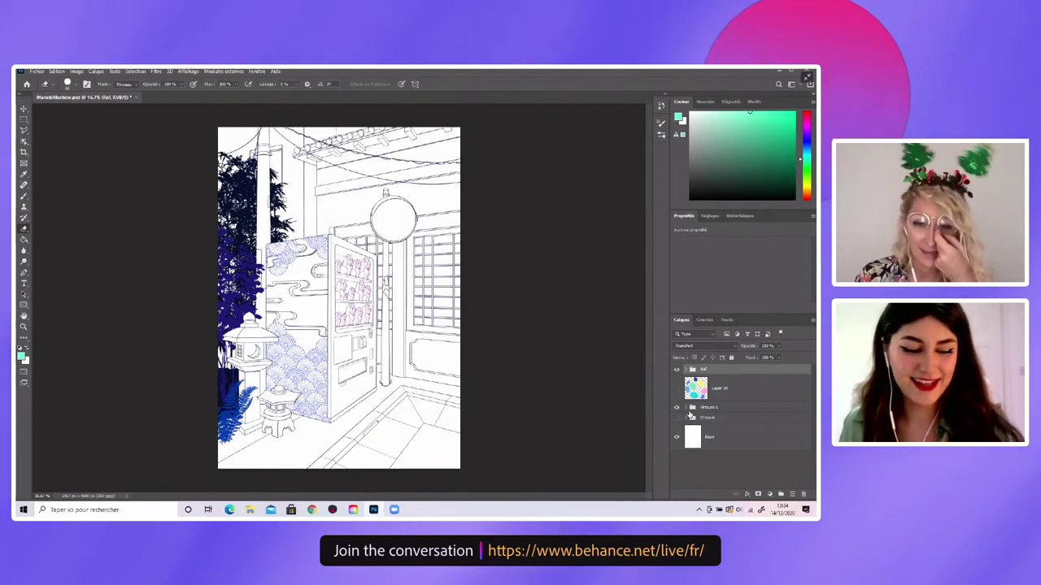
Make Layer 29 visible so its colourful reference circles show over the round lantern sign
{"action": "key", "text": "ctrl+minus"}
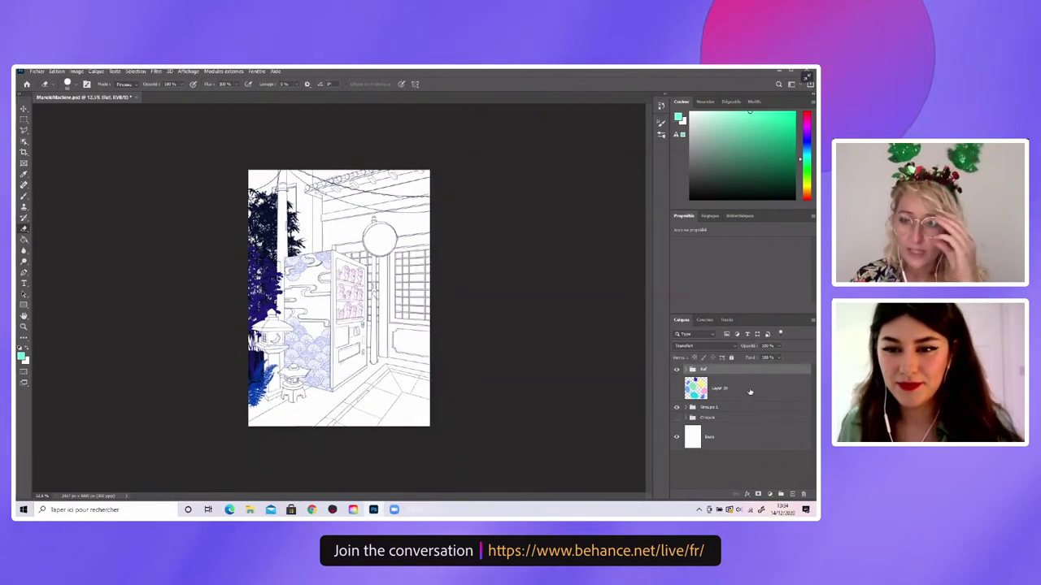
{"action": "left_click", "coordinate": [749, 392]}
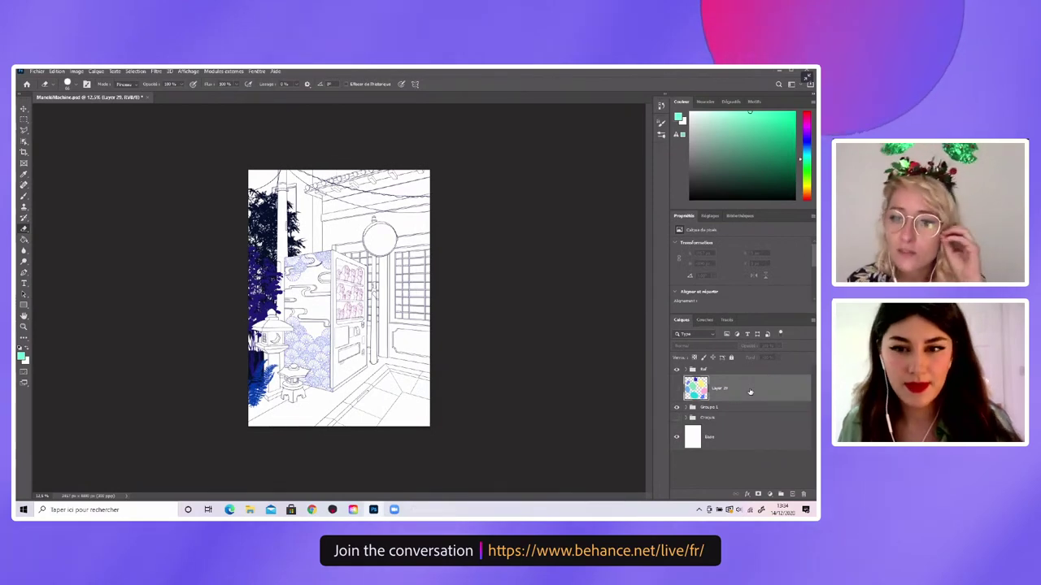
{"action": "key", "text": "ctrl+plus"}
{"action": "key", "text": "ctrl+plus"}
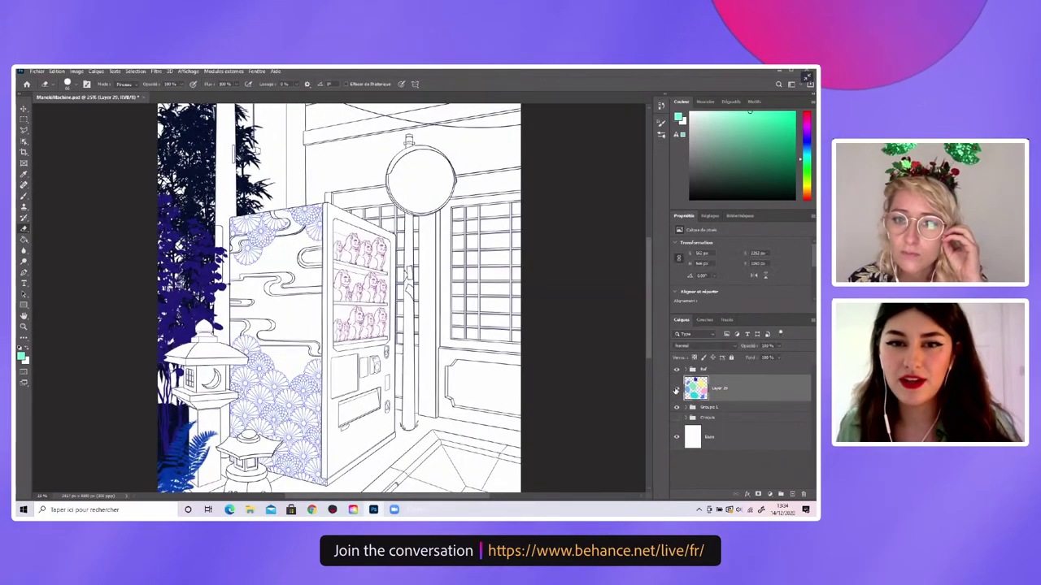
{"action": "left_click", "coordinate": [675, 388]}
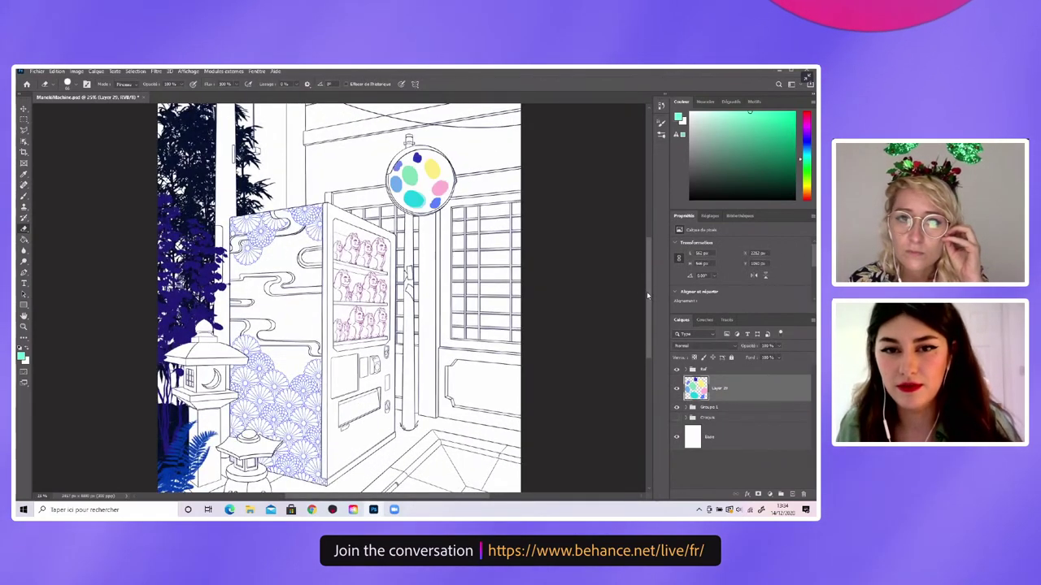
{"action": "mouse_move", "coordinate": [648, 291]}
{"action": "left_mouse_down"}
{"action": "mouse_move", "coordinate": [648, 277]}
{"action": "mouse_move", "coordinate": [655, 291]}
{"action": "left_mouse_up"}
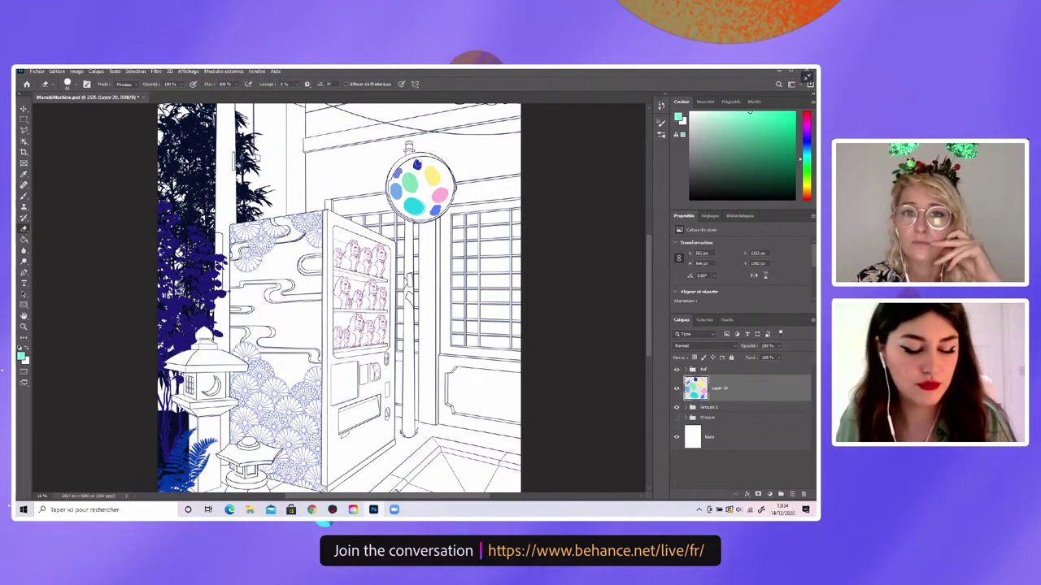
Sample the dark blue from the foliage and add an empty Calque 1 above Base
{"action": "key", "text": "i"}
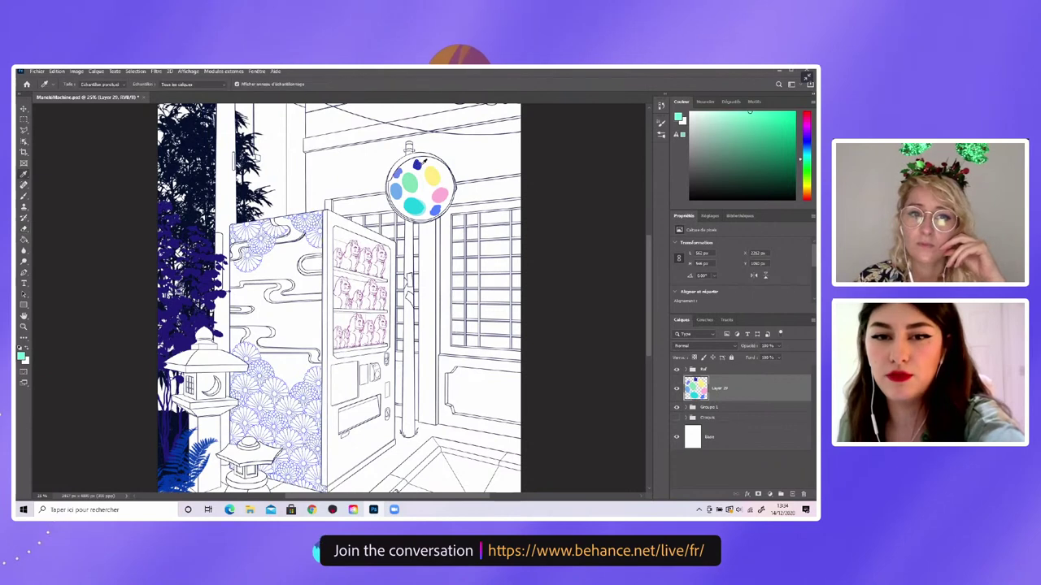
{"action": "left_click", "coordinate": [417, 164]}
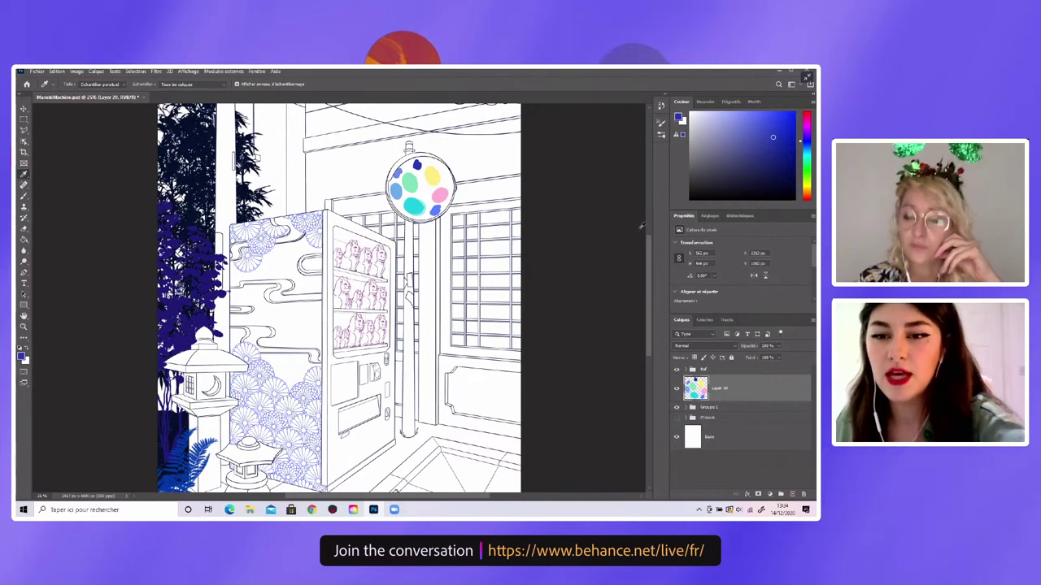
{"action": "left_click", "coordinate": [713, 433]}
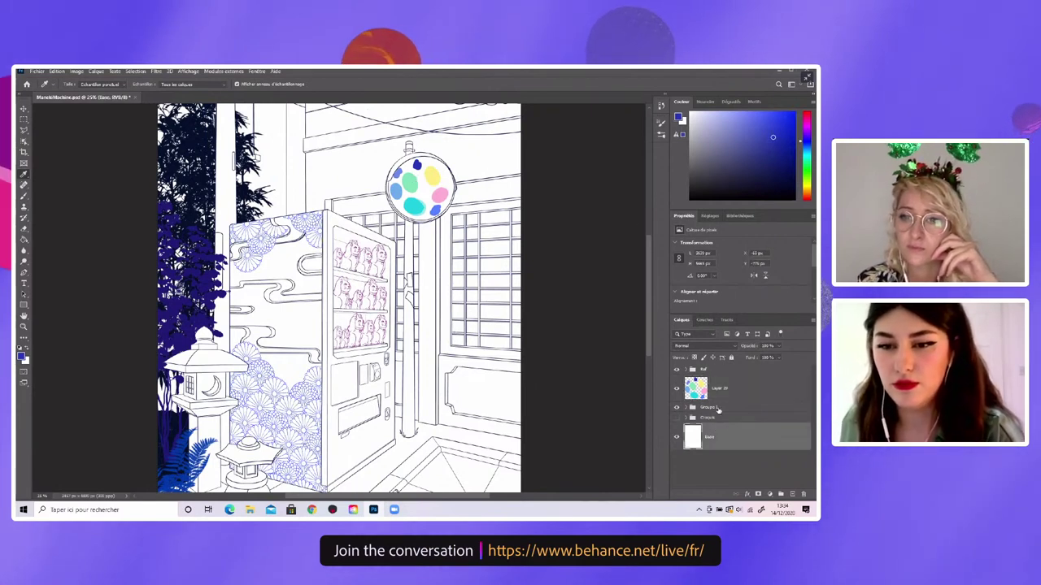
{"action": "left_click", "coordinate": [712, 406]}
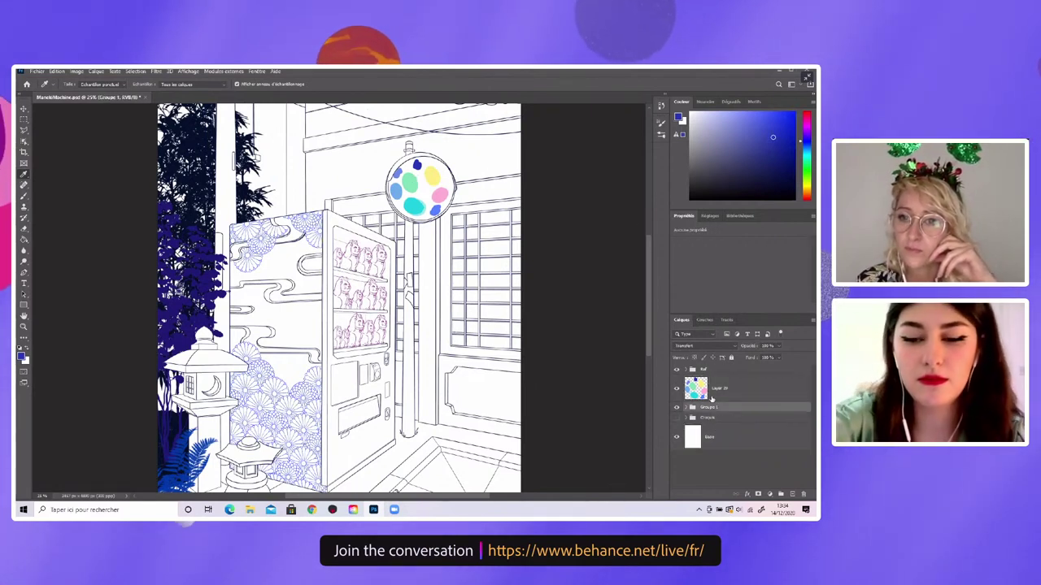
{"action": "key", "text": "ctrl+shift+n"}
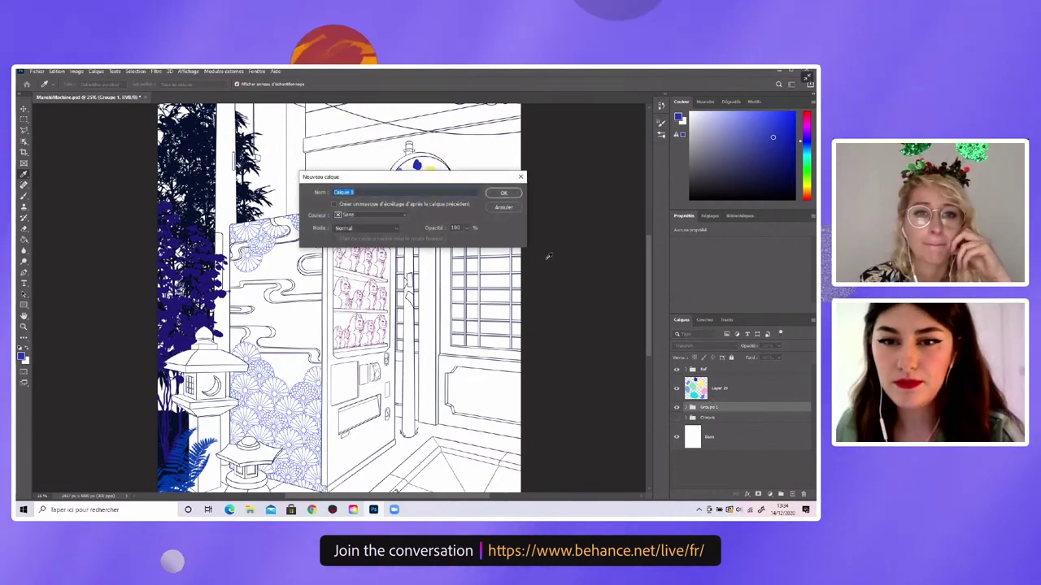
{"action": "key", "text": "Escape"}
{"action": "left_click", "coordinate": [715, 436]}
{"action": "key", "text": "ctrl+shift+alt+n"}
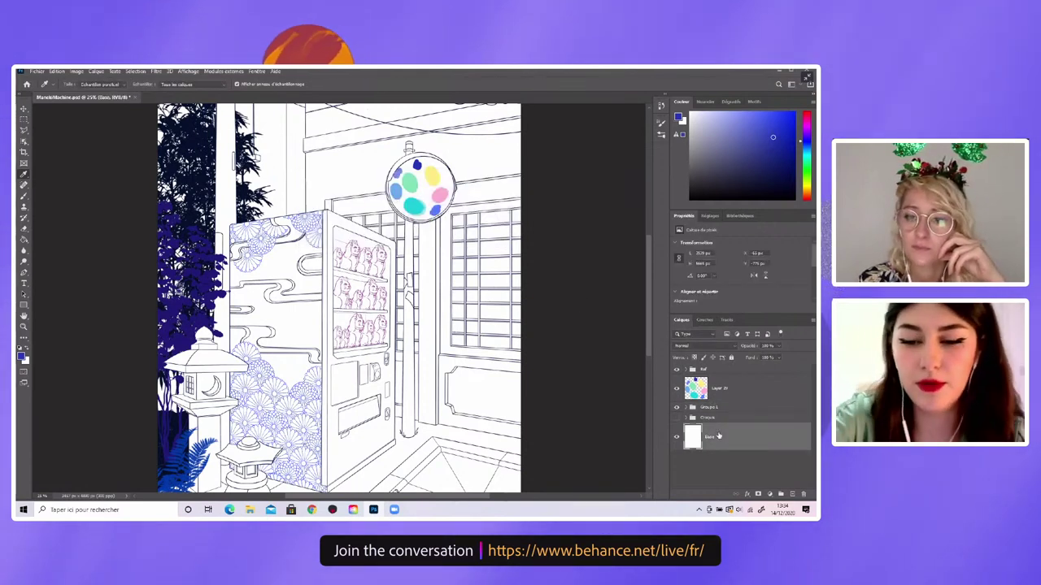
{"action": "key", "text": "ctrl+shift+n"}
{"action": "key", "text": "Escape"}
Fill Calque 1 with the dark blue and add an empty Calque 2 above it
{"action": "key", "text": "g"}
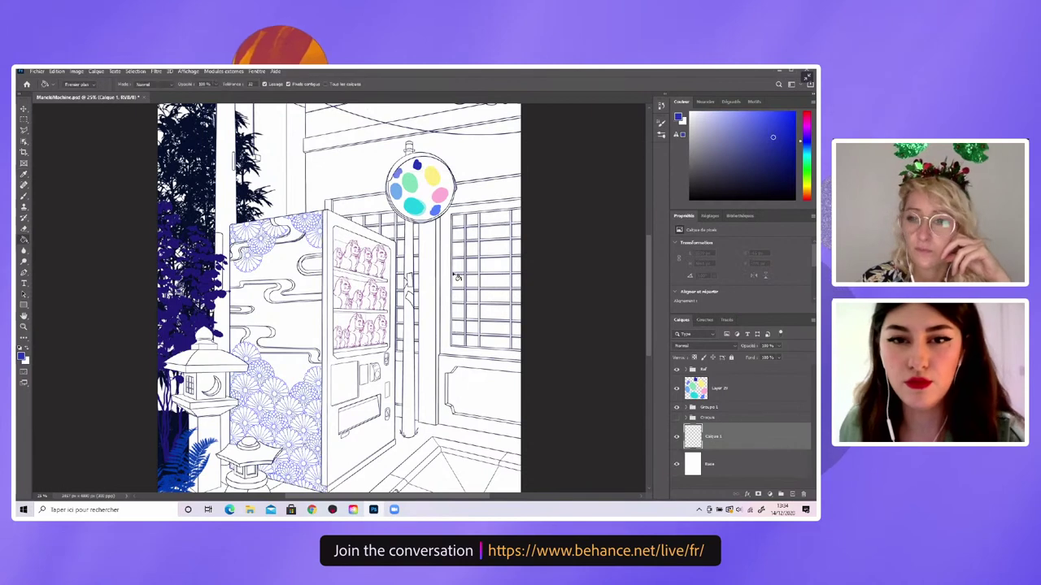
{"action": "left_click", "coordinate": [470, 279]}
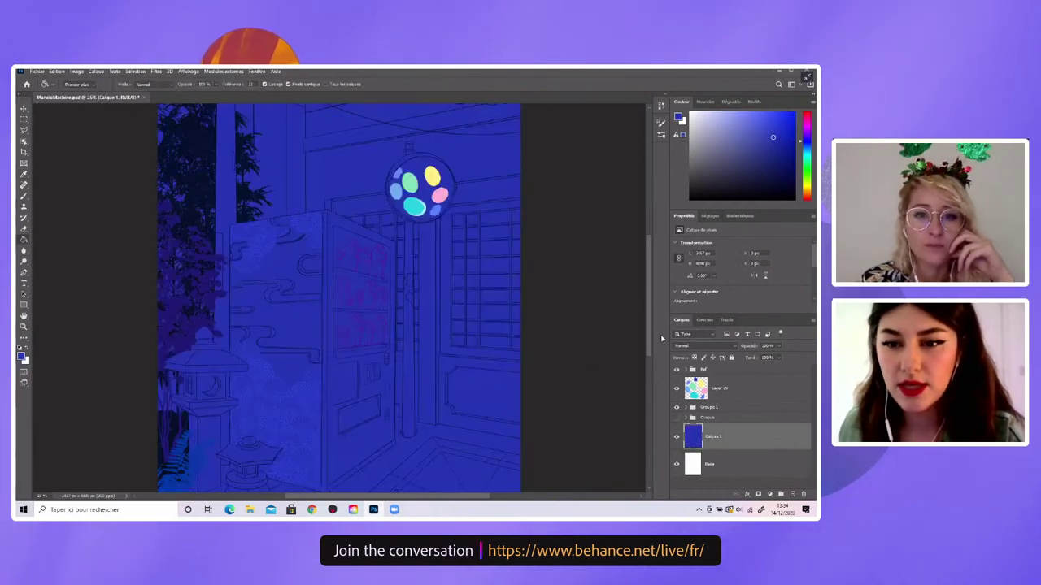
{"action": "key", "text": "ctrl+shift+n"}
{"action": "key", "text": "Return"}
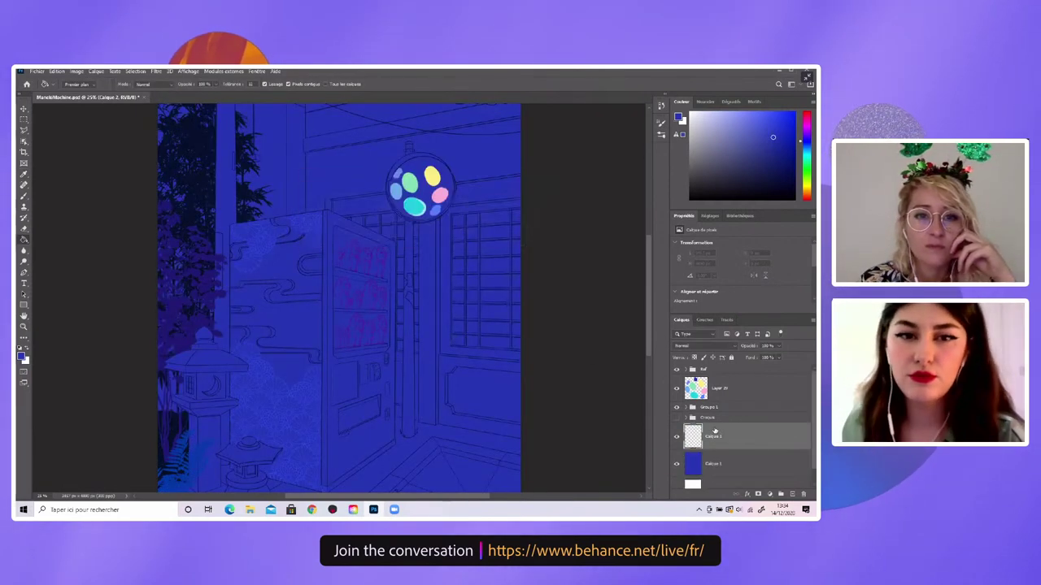
Sample the pale blue near the lantern as the painting colour
{"action": "left_click_drag", "start_coordinate": [403, 138], "coordinate": [407, 218]}
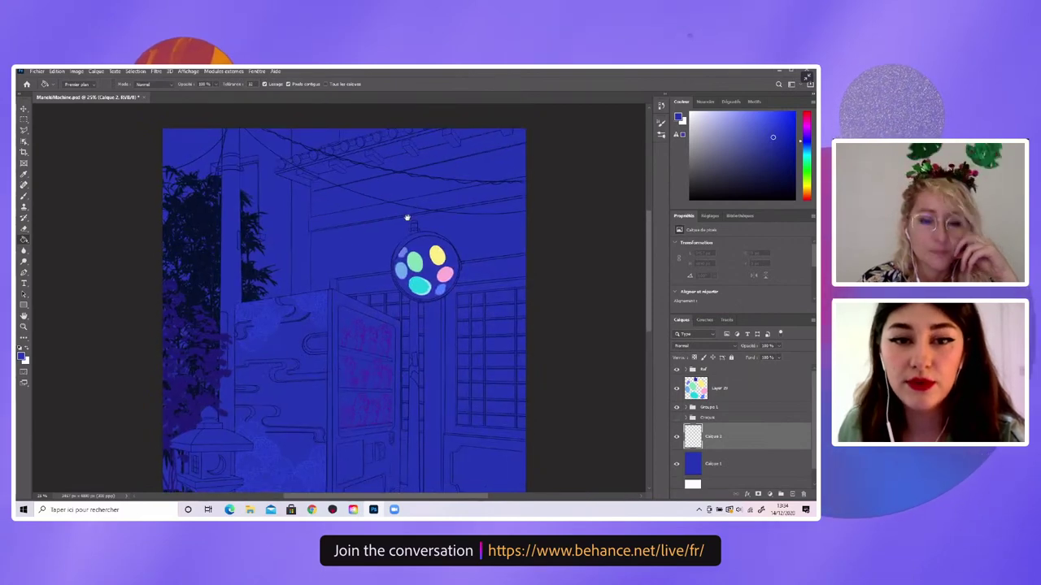
{"action": "scroll", "coordinate": [442, 314], "scroll_direction": "down", "scroll_amount": 1}
{"action": "scroll", "coordinate": [446, 331], "scroll_direction": "down", "scroll_amount": 3}
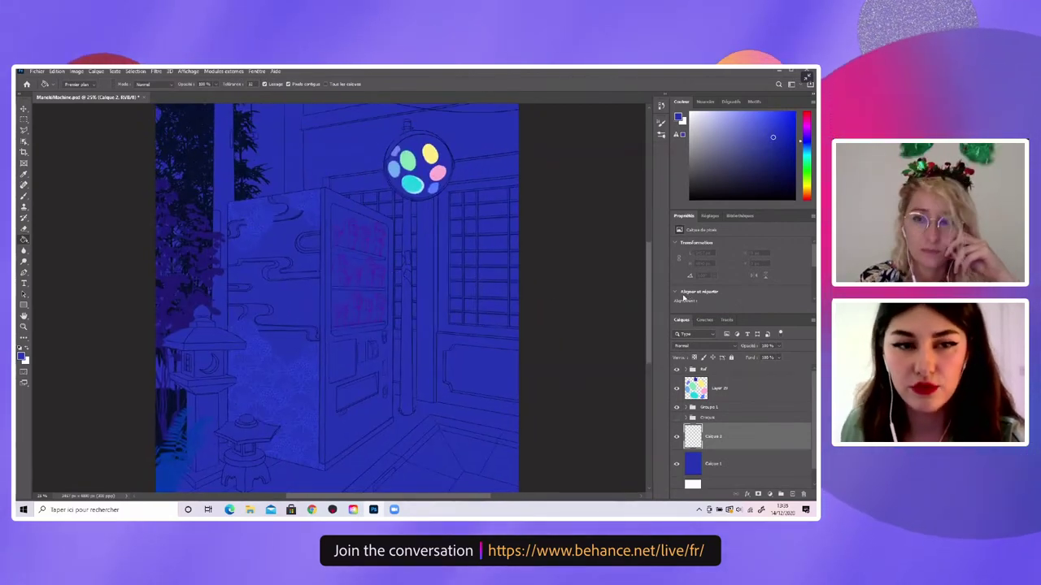
{"action": "key", "text": "i"}
{"action": "left_click", "coordinate": [396, 153]}
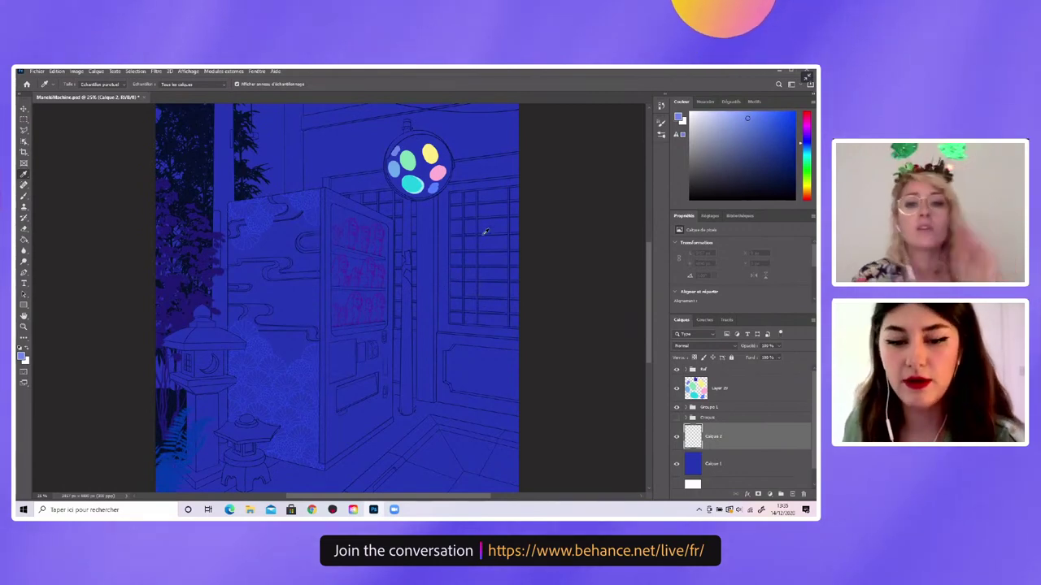
Resize the brush and paint pale blue over the vending machine's upper lucky-cat shelves
{"action": "key", "text": "b"}
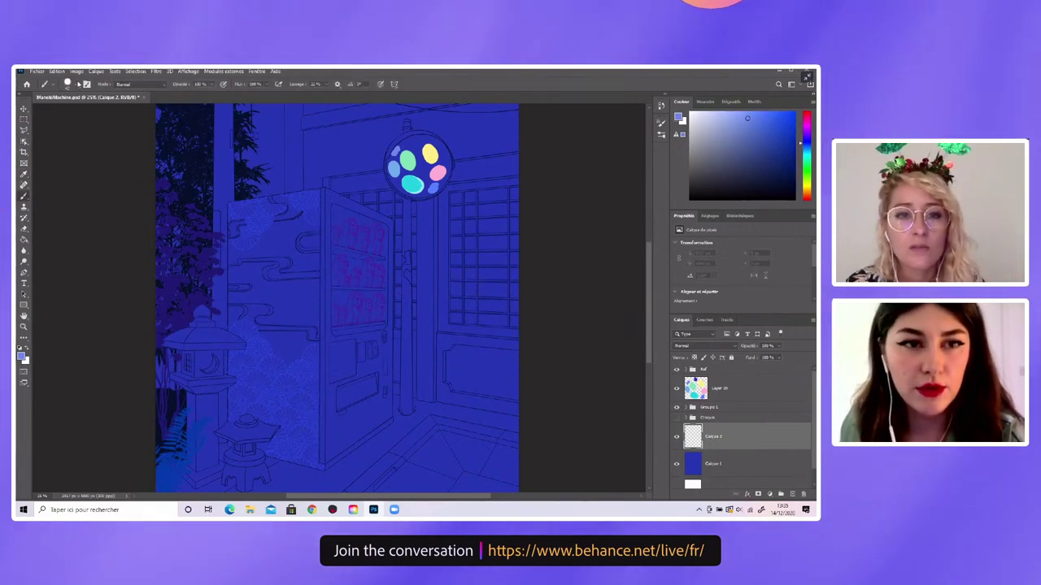
{"action": "left_click", "coordinate": [69, 84]}
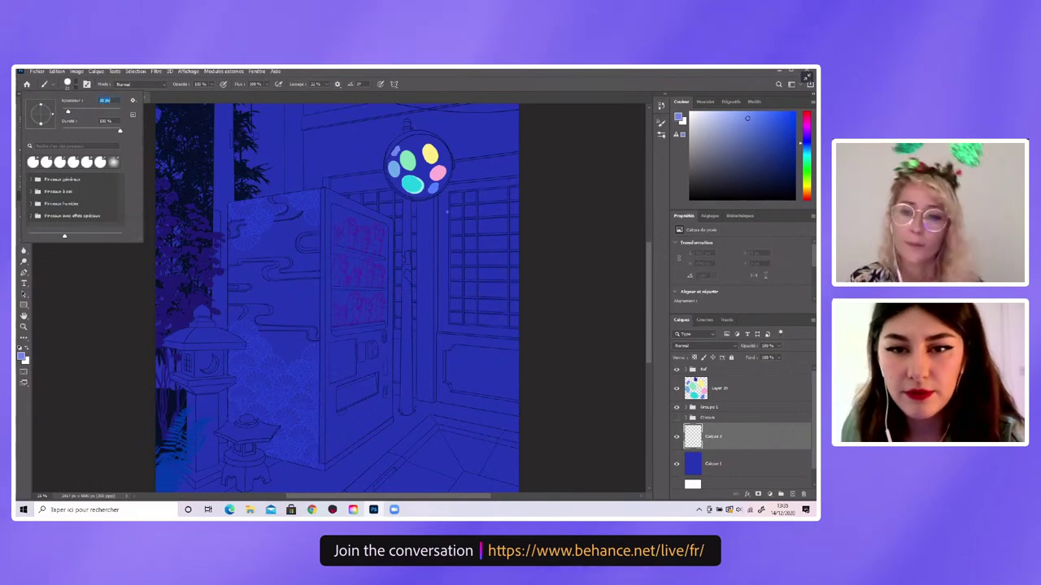
{"action": "key", "text": "Return"}
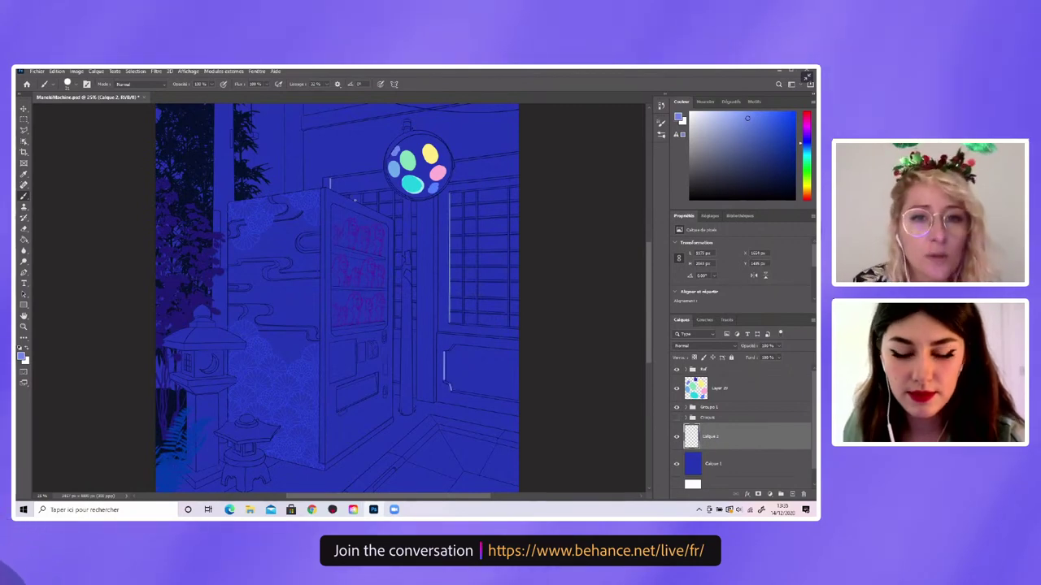
{"action": "key", "text": "ctrl+plus"}
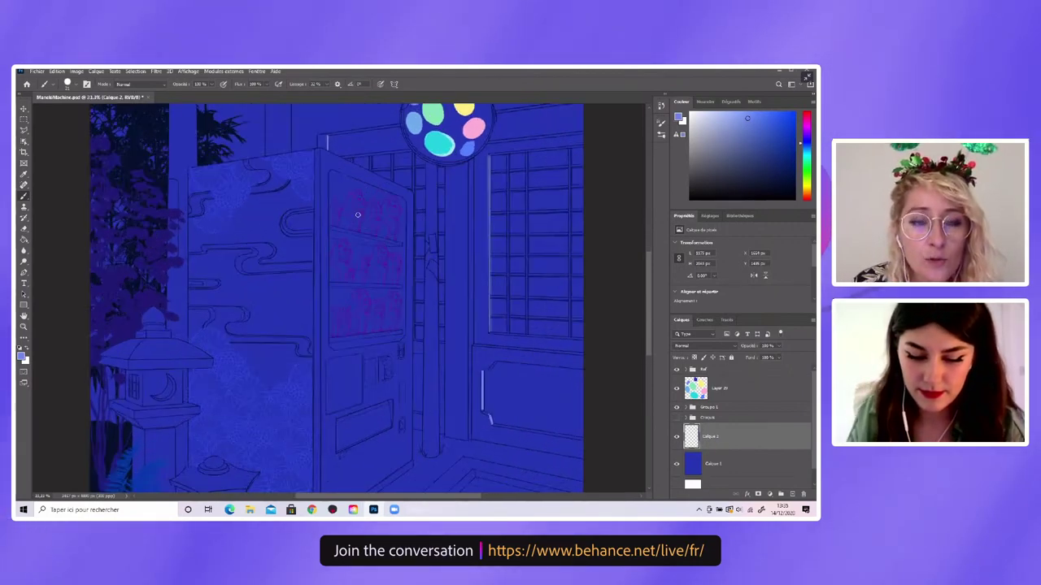
{"action": "key", "text": "ctrl+plus"}
{"action": "left_click", "coordinate": [78, 83]}
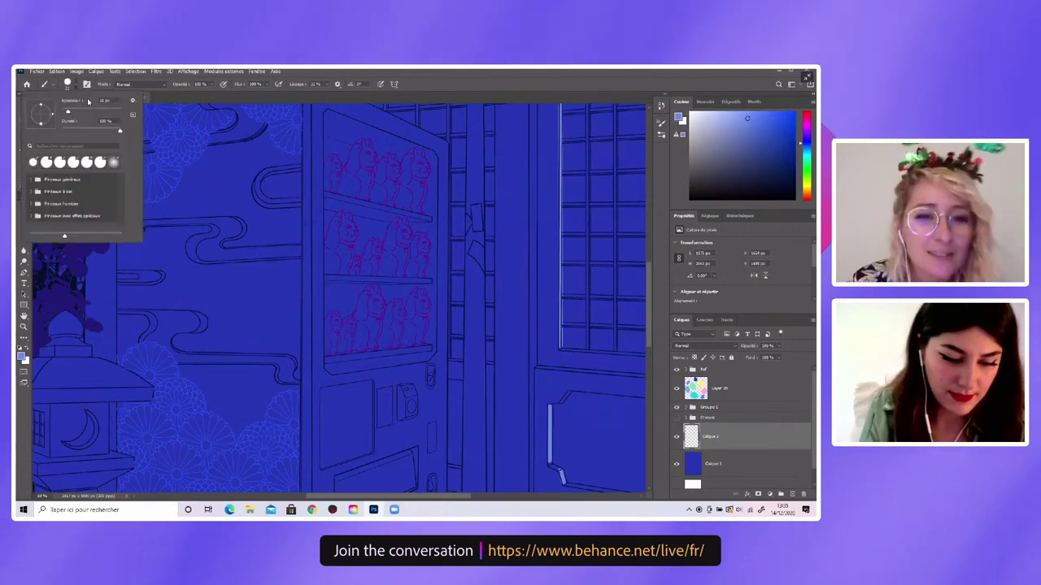
{"action": "mouse_move", "coordinate": [347, 172]}
{"action": "left_mouse_down"}
{"action": "mouse_move", "coordinate": [350, 187]}
{"action": "mouse_move", "coordinate": [385, 203]}
{"action": "mouse_move", "coordinate": [414, 171]}
{"action": "mouse_move", "coordinate": [423, 279]}
{"action": "mouse_move", "coordinate": [366, 220]}
{"action": "mouse_move", "coordinate": [346, 248]}
{"action": "mouse_move", "coordinate": [330, 195]}
{"action": "mouse_move", "coordinate": [357, 218]}
{"action": "mouse_move", "coordinate": [315, 163]}
{"action": "mouse_move", "coordinate": [329, 185]}
{"action": "mouse_move", "coordinate": [317, 221]}
{"action": "left_mouse_up"}
{"action": "scroll", "coordinate": [410, 262], "scroll_direction": "up", "scroll_amount": 2}
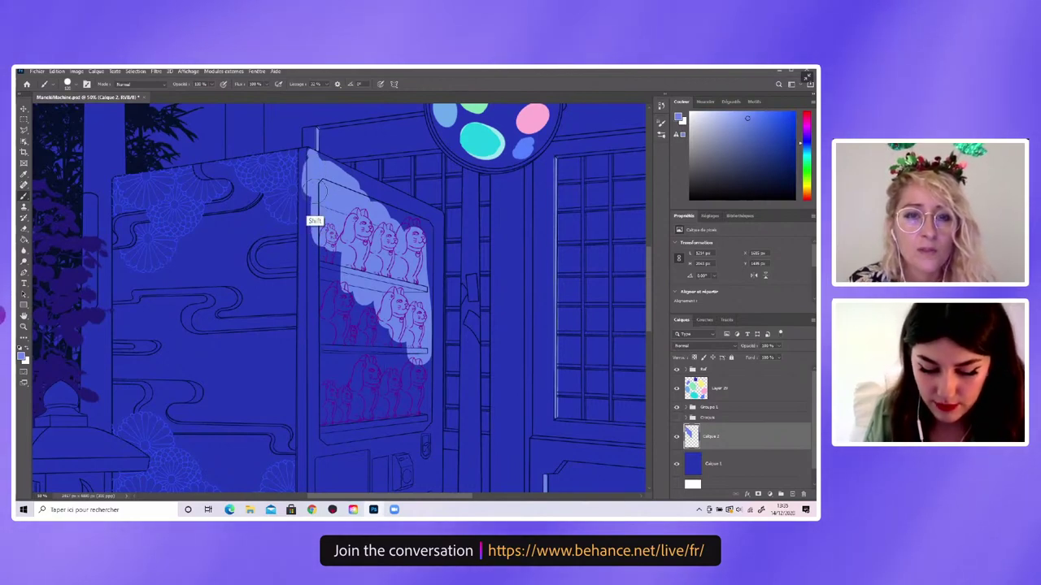
Cover the dark patches among the cats and the display top in light blue
{"action": "left_click_drag", "start_coordinate": [333, 277], "coordinate": [335, 393]}
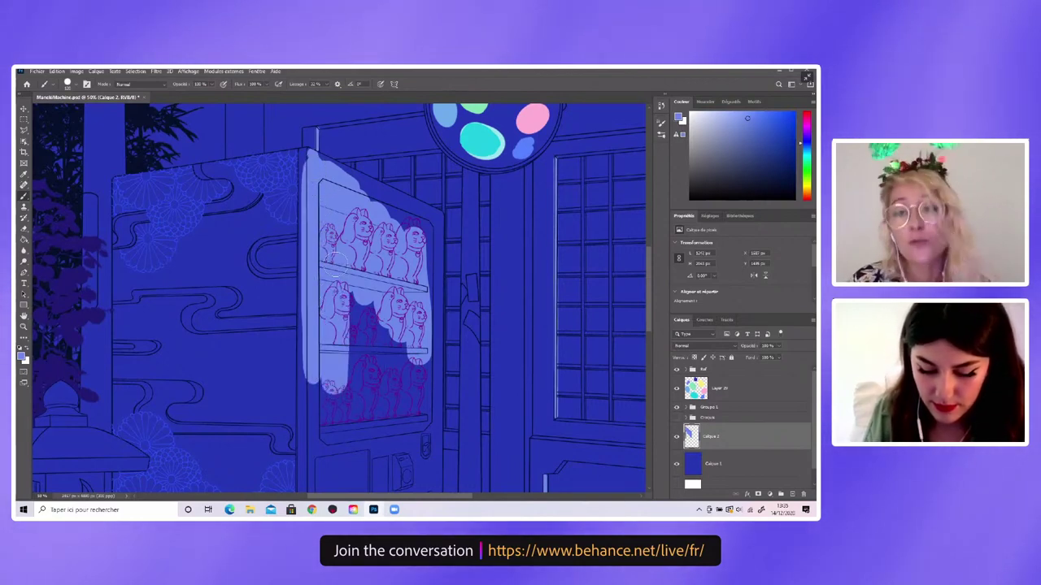
{"action": "mouse_move", "coordinate": [336, 265]}
{"action": "left_mouse_down"}
{"action": "mouse_move", "coordinate": [370, 374]}
{"action": "mouse_move", "coordinate": [423, 422]}
{"action": "left_mouse_up"}
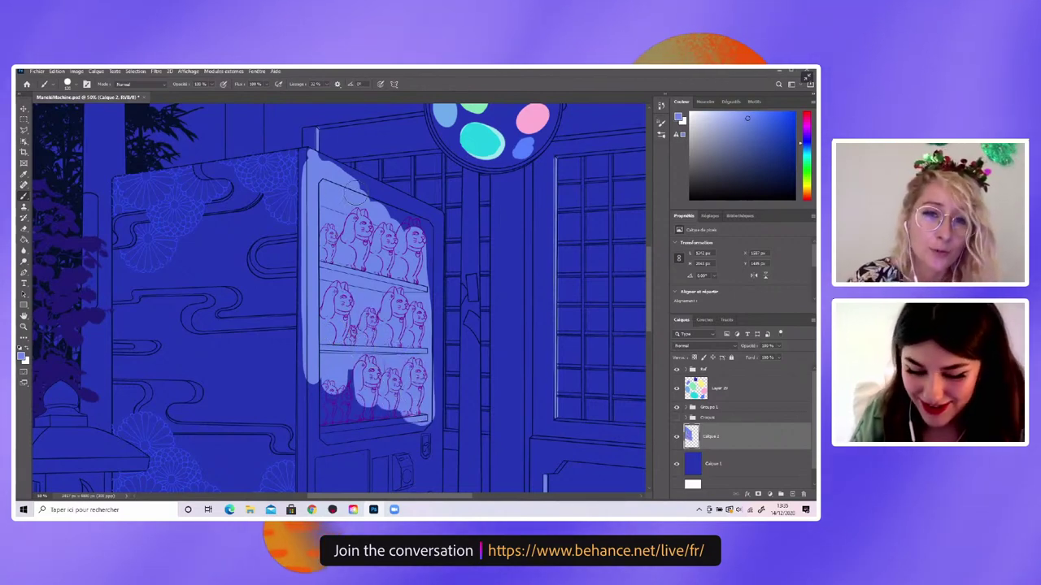
{"action": "mouse_move", "coordinate": [354, 193]}
{"action": "left_mouse_down"}
{"action": "mouse_move", "coordinate": [378, 199]}
{"action": "mouse_move", "coordinate": [419, 236]}
{"action": "mouse_move", "coordinate": [435, 264]}
{"action": "mouse_move", "coordinate": [435, 325]}
{"action": "left_mouse_up"}
{"action": "left_click_drag", "start_coordinate": [358, 419], "coordinate": [362, 446]}
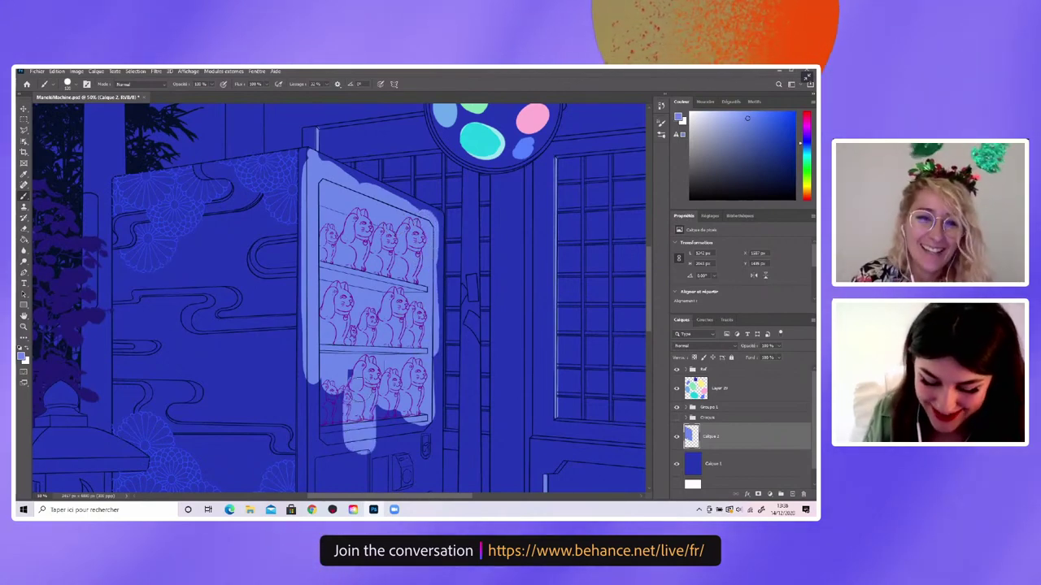
{"action": "mouse_move", "coordinate": [330, 415]}
{"action": "left_mouse_down"}
{"action": "mouse_move", "coordinate": [346, 451]}
{"action": "mouse_move", "coordinate": [435, 447]}
{"action": "left_mouse_up"}
Fill the machine's lower panels and left column with light blue down to its base
{"action": "left_click_drag", "start_coordinate": [350, 370], "coordinate": [344, 246]}
{"action": "left_click_drag", "start_coordinate": [336, 329], "coordinate": [342, 395]}
{"action": "left_click_drag", "start_coordinate": [346, 350], "coordinate": [366, 407]}
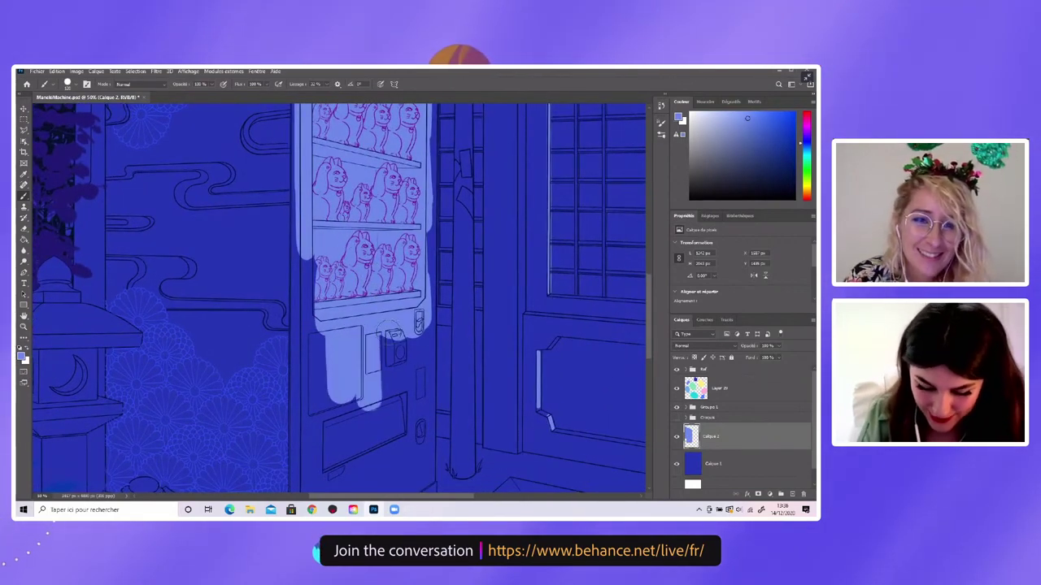
{"action": "left_click_drag", "start_coordinate": [370, 334], "coordinate": [399, 430]}
{"action": "left_click_drag", "start_coordinate": [410, 342], "coordinate": [404, 400]}
{"action": "left_click_drag", "start_coordinate": [411, 345], "coordinate": [416, 359]}
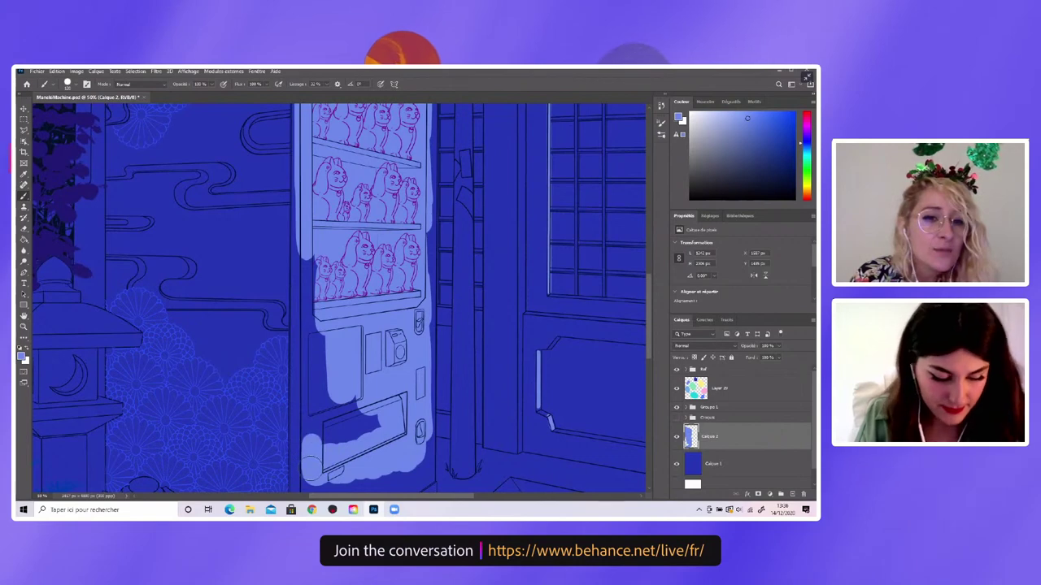
{"action": "left_click_drag", "start_coordinate": [312, 470], "coordinate": [316, 256]}
{"action": "mouse_move", "coordinate": [329, 338]}
{"action": "left_mouse_down"}
{"action": "mouse_move", "coordinate": [333, 431]}
{"action": "mouse_move", "coordinate": [378, 411]}
{"action": "left_mouse_up"}
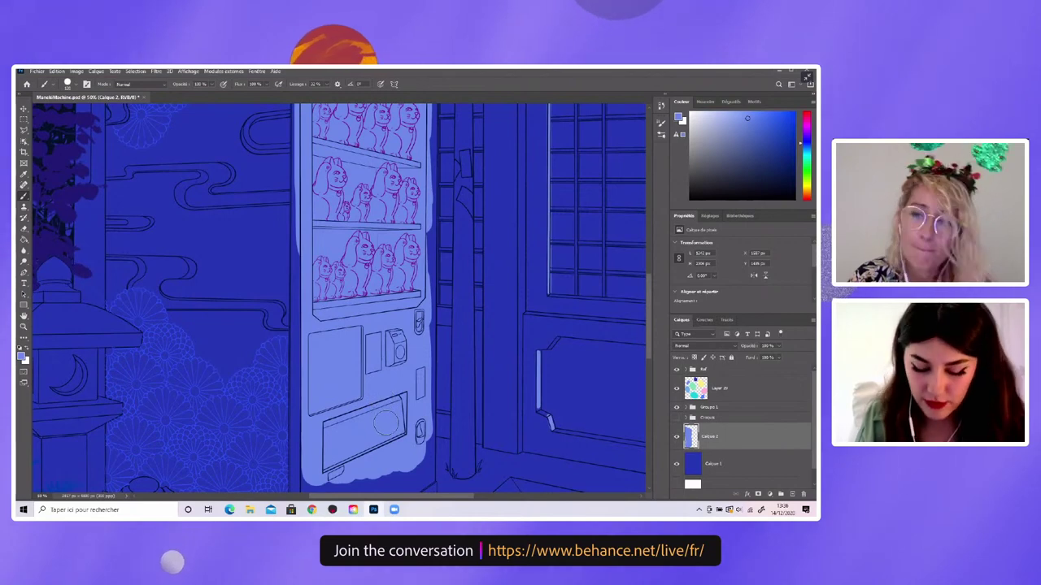
{"action": "left_click_drag", "start_coordinate": [392, 389], "coordinate": [394, 305]}
{"action": "mouse_move", "coordinate": [344, 348]}
{"action": "left_mouse_down"}
{"action": "mouse_move", "coordinate": [358, 390]}
{"action": "mouse_move", "coordinate": [391, 382]}
{"action": "mouse_move", "coordinate": [351, 410]}
{"action": "left_mouse_up"}
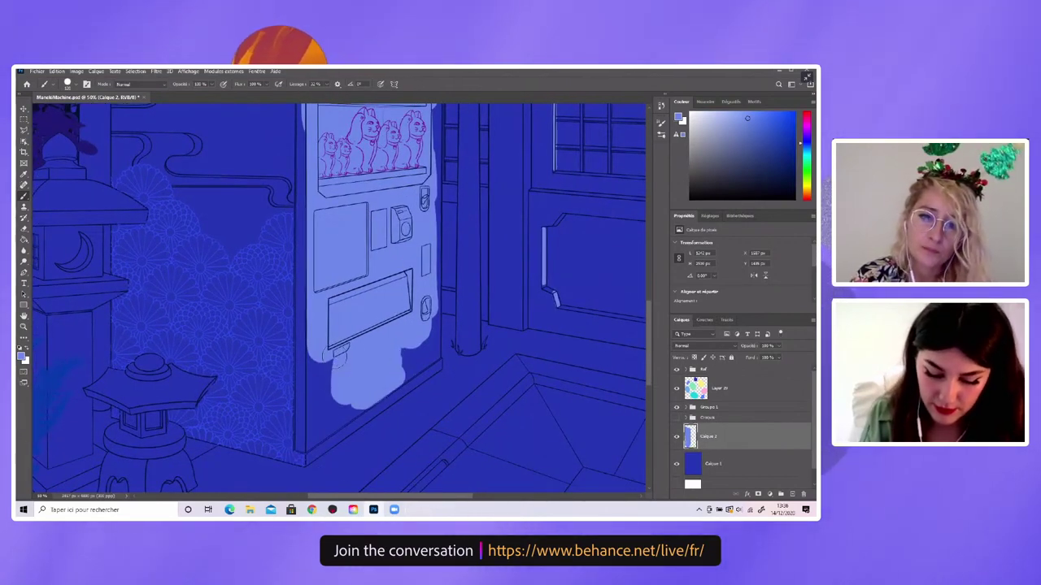
{"action": "left_click_drag", "start_coordinate": [330, 362], "coordinate": [327, 416]}
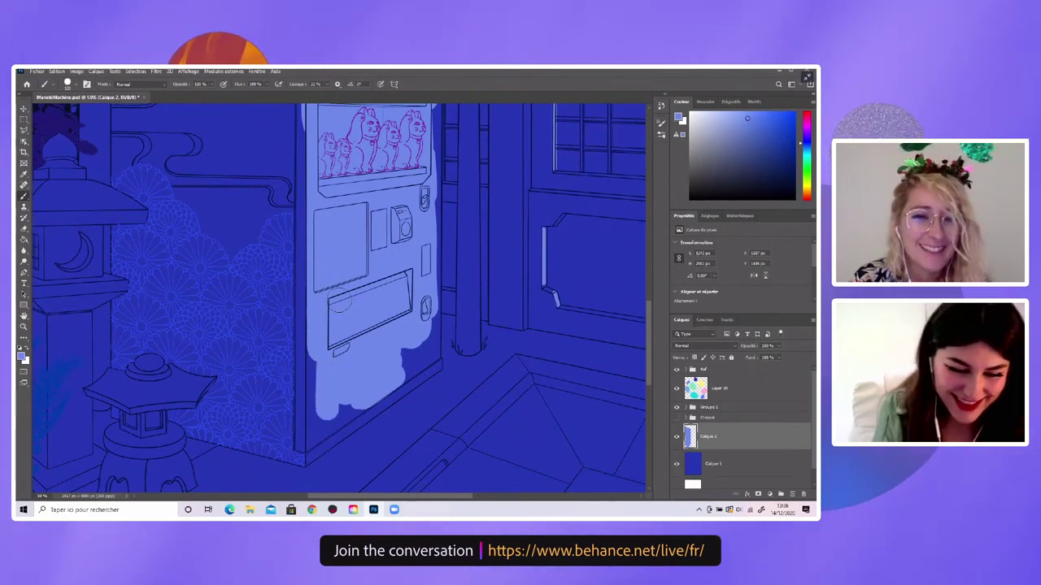
Adjust the brush and draw a straight light-blue edge down the machine's lower-left side
{"action": "left_click", "coordinate": [69, 83]}
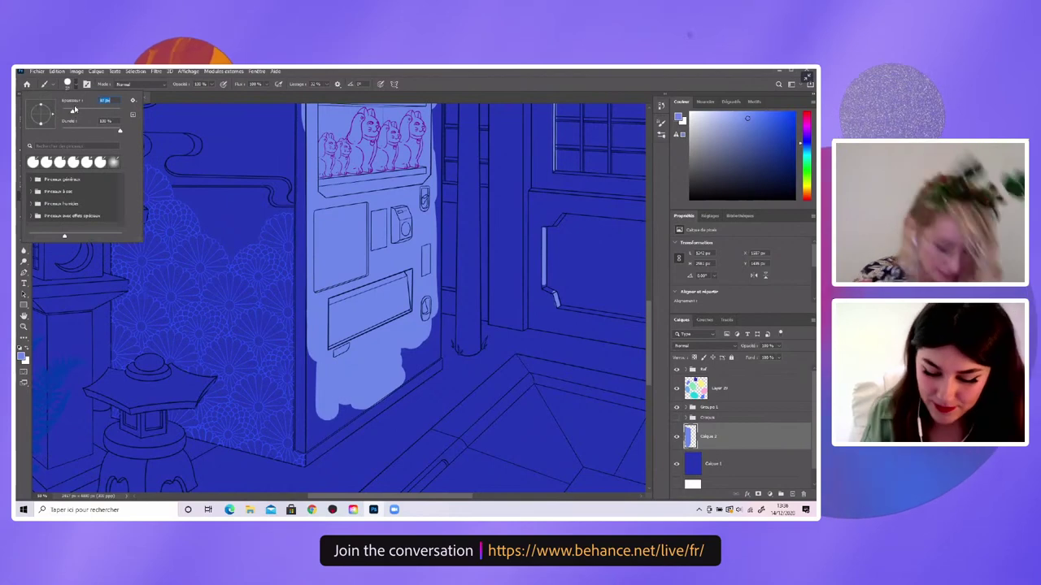
{"action": "key", "text": "Return"}
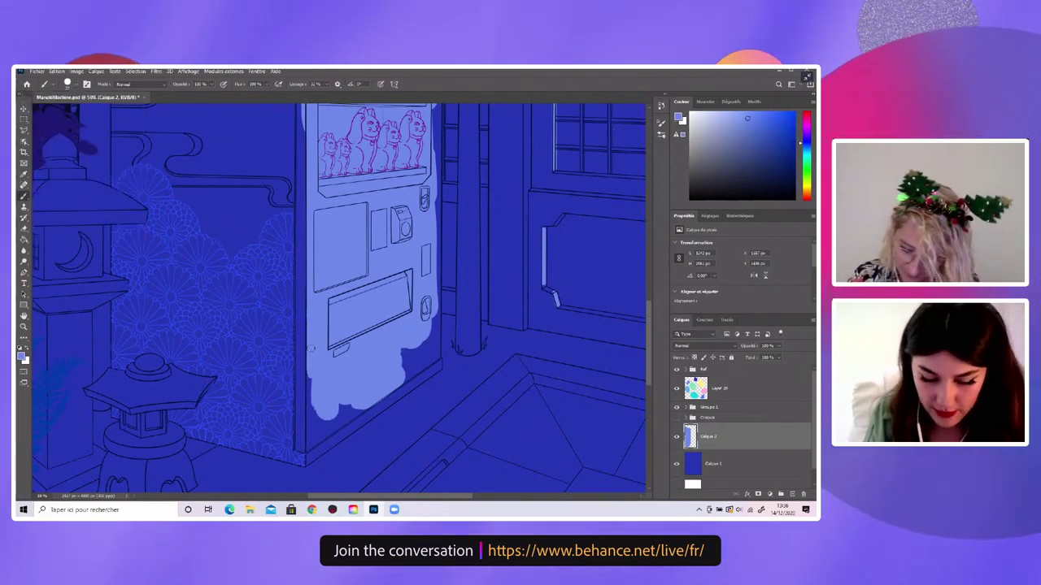
{"action": "key", "text": "shift"}
{"action": "left_click", "coordinate": [309, 456], "text": "shift"}
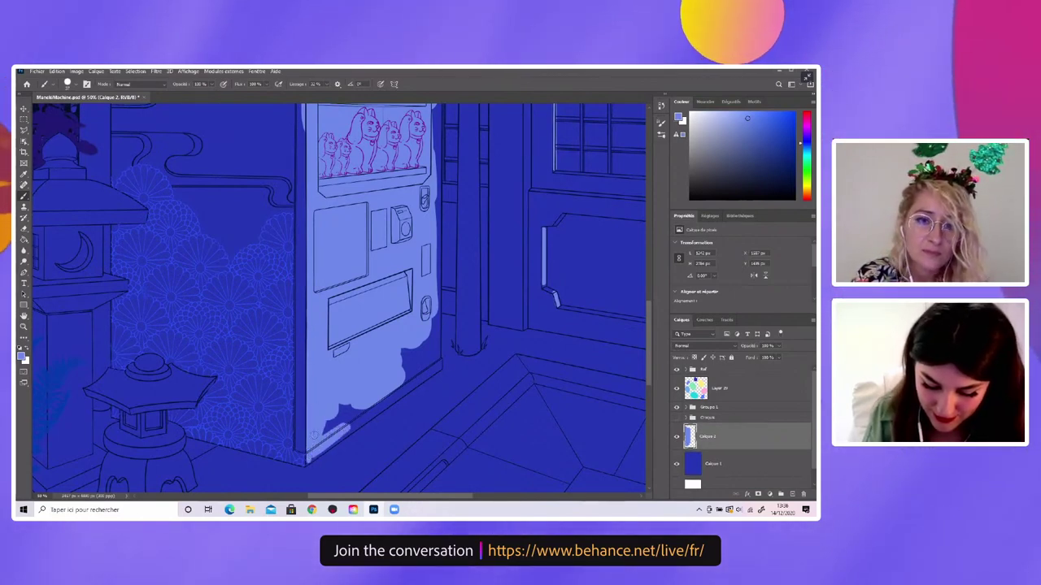
{"action": "key", "text": "shift"}
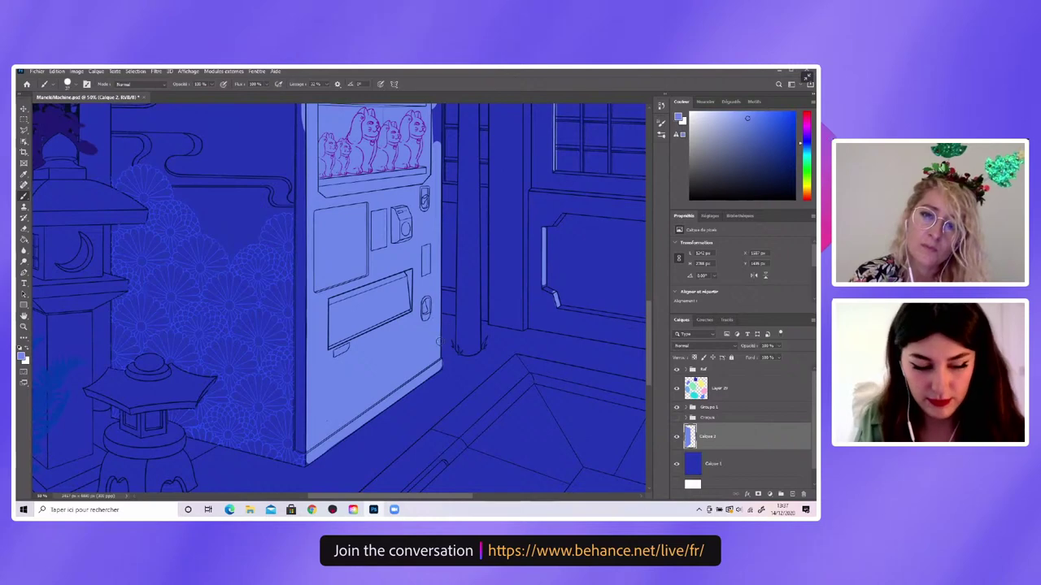
{"action": "left_click_drag", "start_coordinate": [442, 323], "coordinate": [429, 436]}
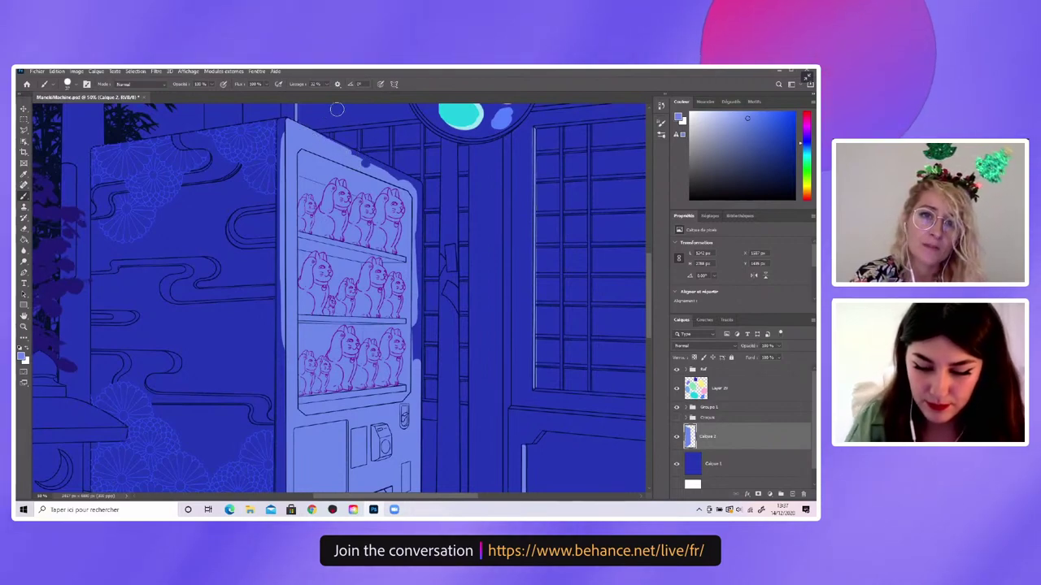
Brush pale blue along the machine's top-right edge and erase the light strip on its patterned left side
{"action": "left_click_drag", "start_coordinate": [355, 160], "coordinate": [376, 171]}
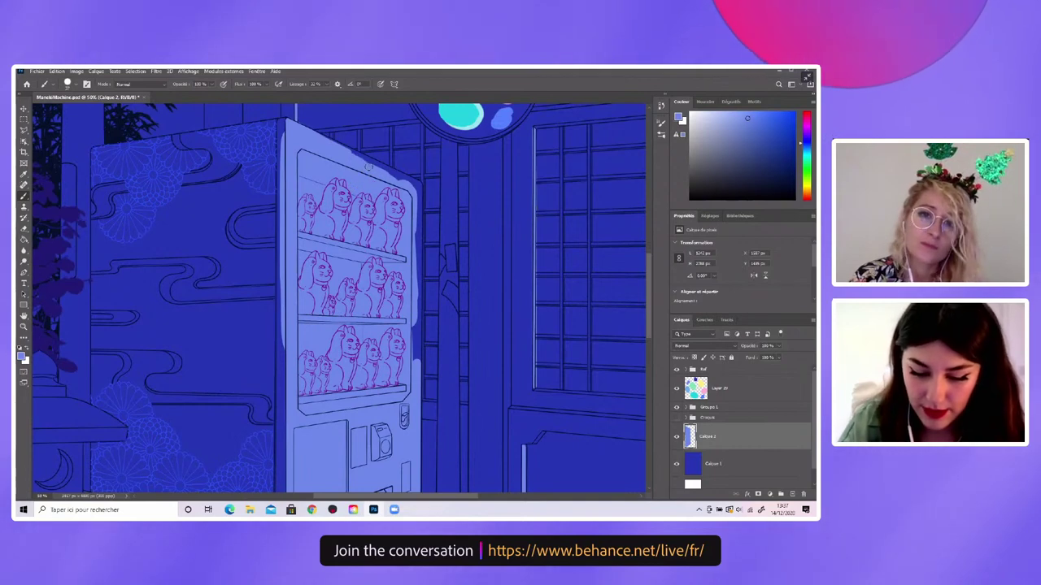
{"action": "left_click_drag", "start_coordinate": [365, 161], "coordinate": [412, 186]}
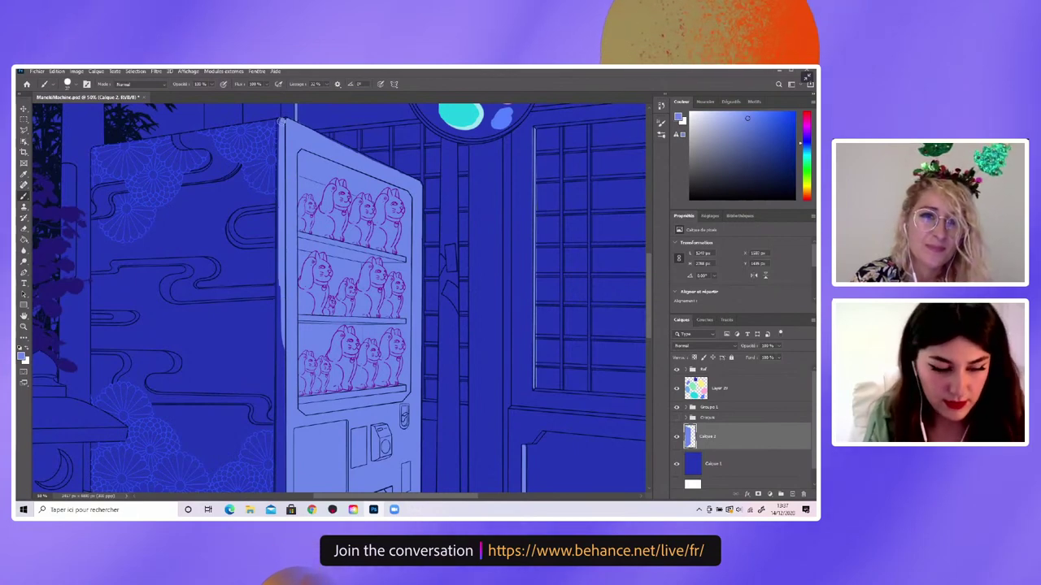
{"action": "key", "text": "e"}
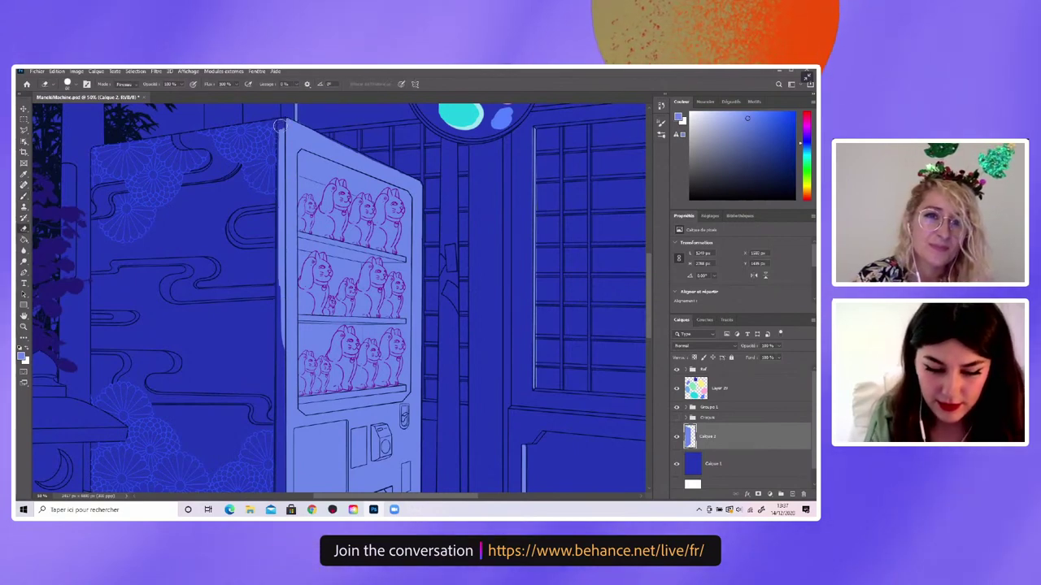
{"action": "left_click_drag", "start_coordinate": [279, 126], "coordinate": [271, 329]}
{"action": "left_click_drag", "start_coordinate": [277, 209], "coordinate": [280, 303]}
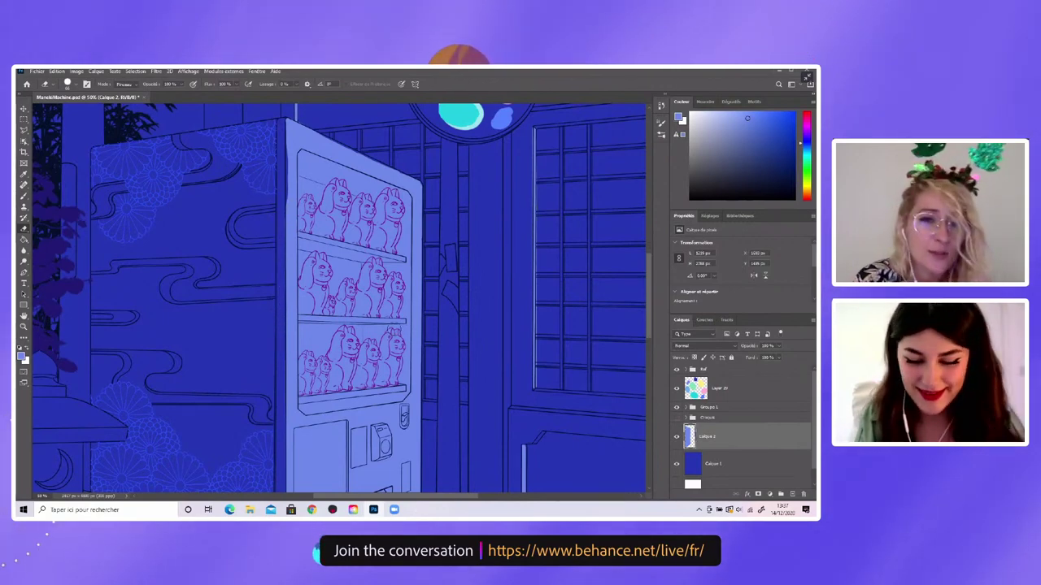
Set a brush size and paint the stone lantern's roof edge light blue
{"action": "key", "text": "ctrl+minus"}
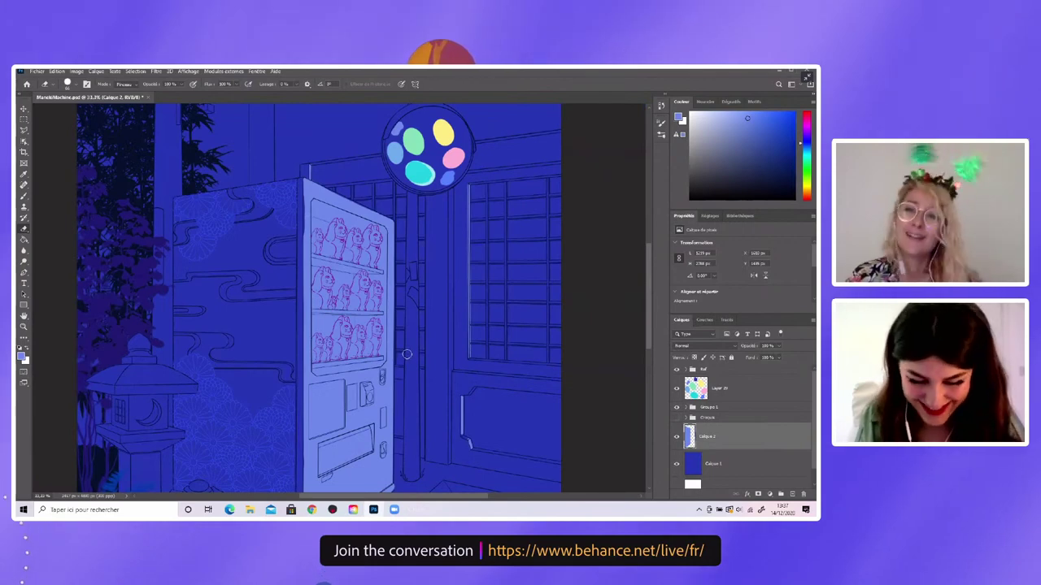
{"action": "left_click_drag", "start_coordinate": [342, 408], "coordinate": [422, 312]}
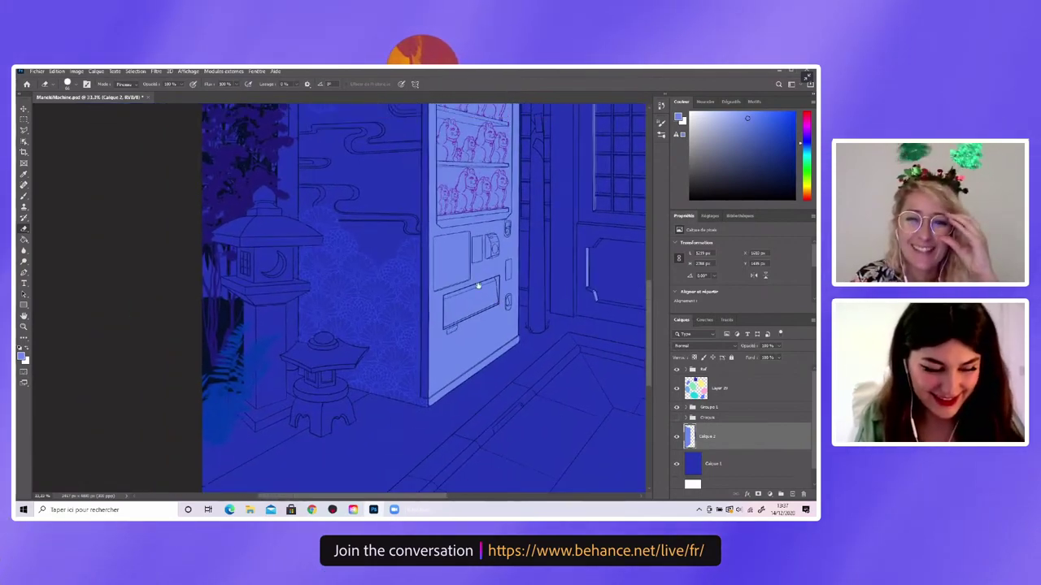
{"action": "key", "text": "ctrl+plus"}
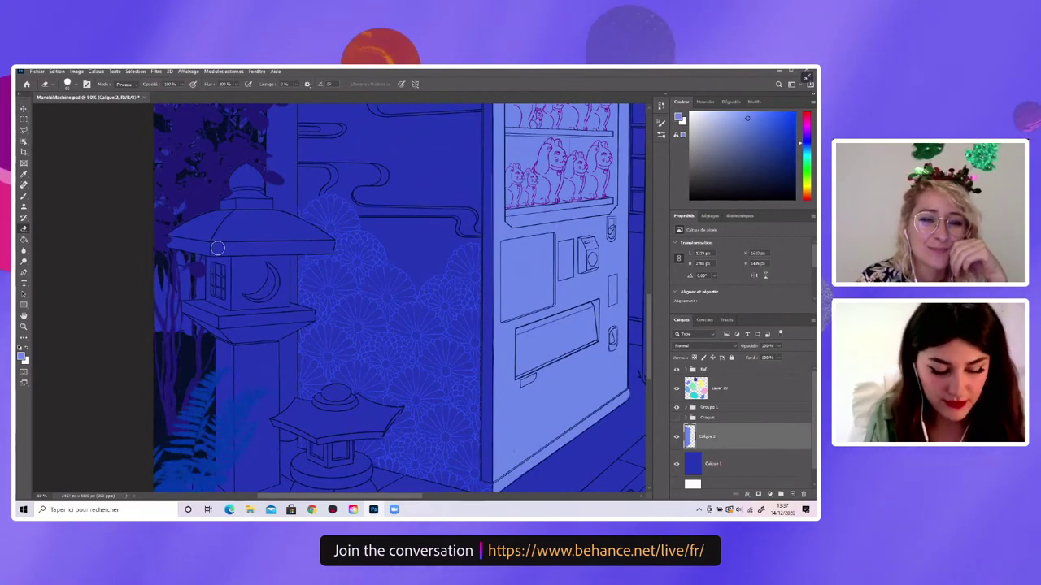
{"action": "key", "text": "b"}
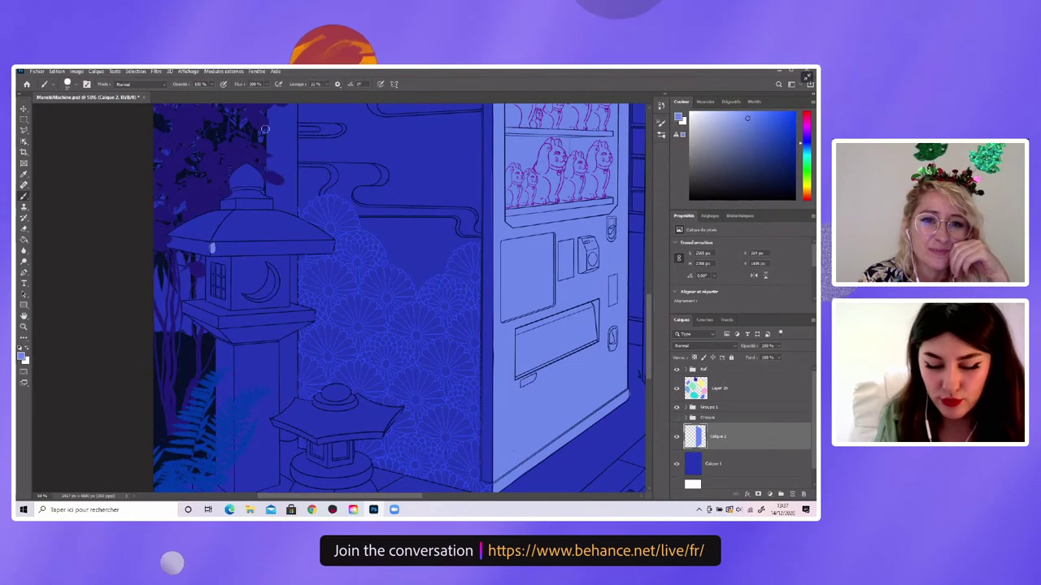
{"action": "right_click", "coordinate": [247, 243]}
{"action": "left_click", "coordinate": [233, 246]}
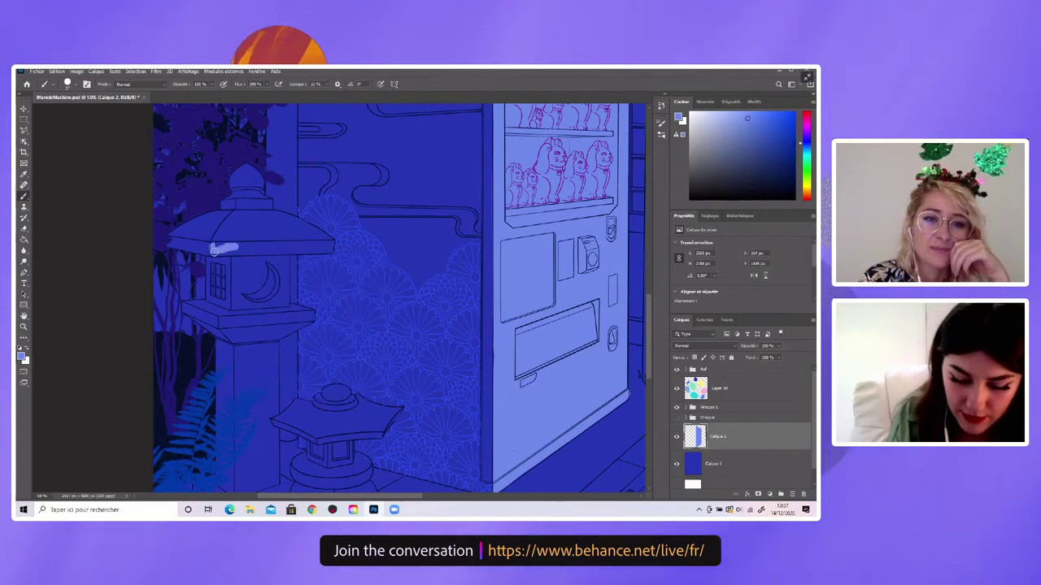
{"action": "left_click_drag", "start_coordinate": [213, 250], "coordinate": [330, 246]}
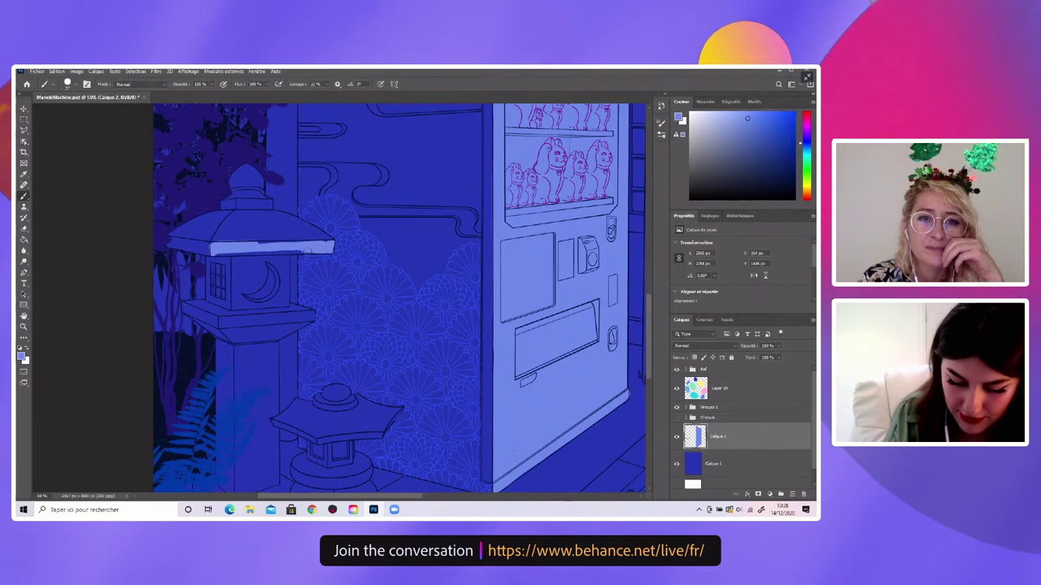
Paint light blue into the lantern's crescent-moon window
{"action": "right_click", "coordinate": [322, 216]}
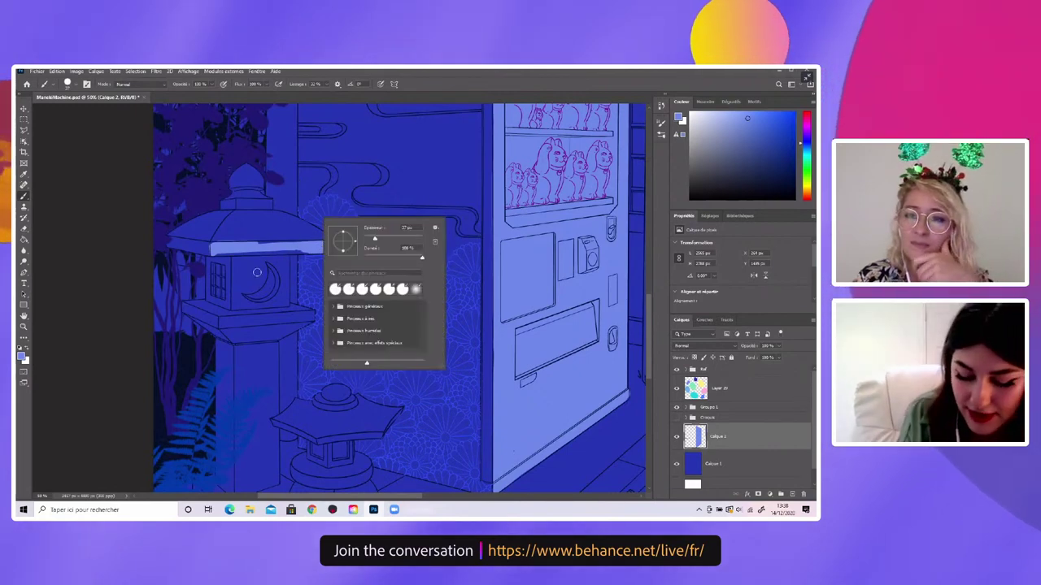
{"action": "key", "text": "Escape"}
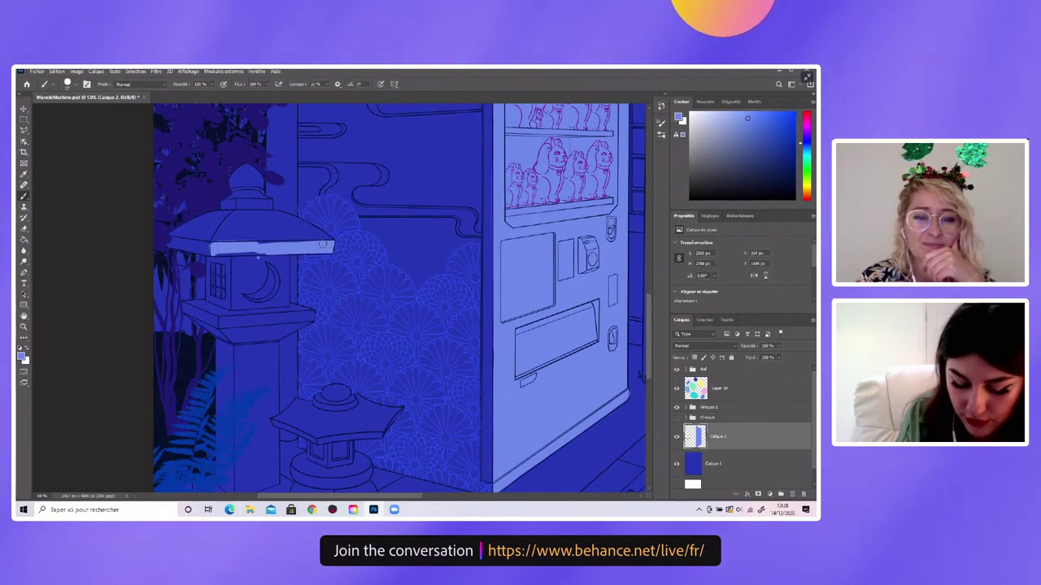
{"action": "right_click", "coordinate": [228, 249]}
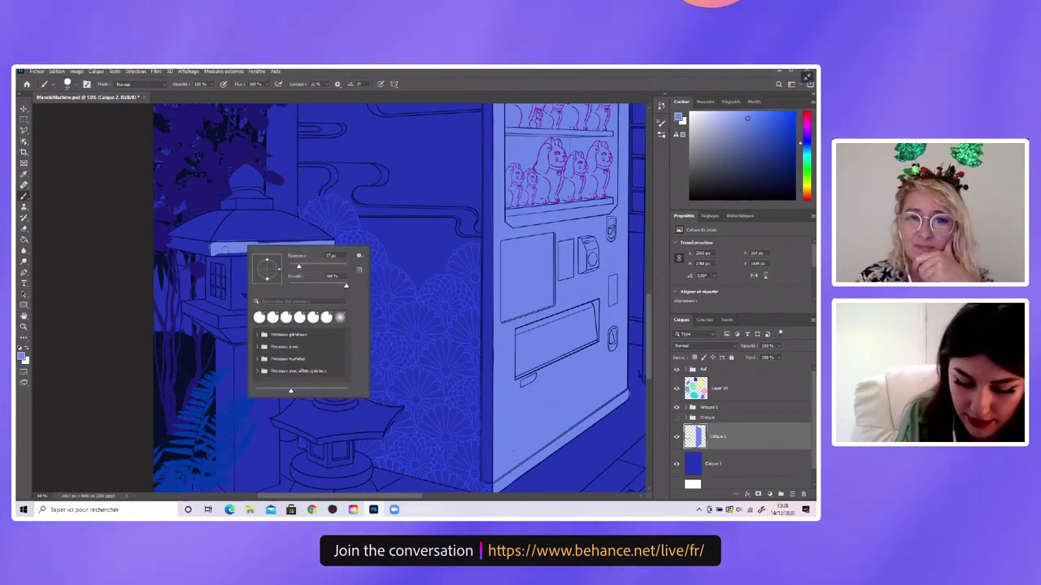
{"action": "key", "text": "Escape"}
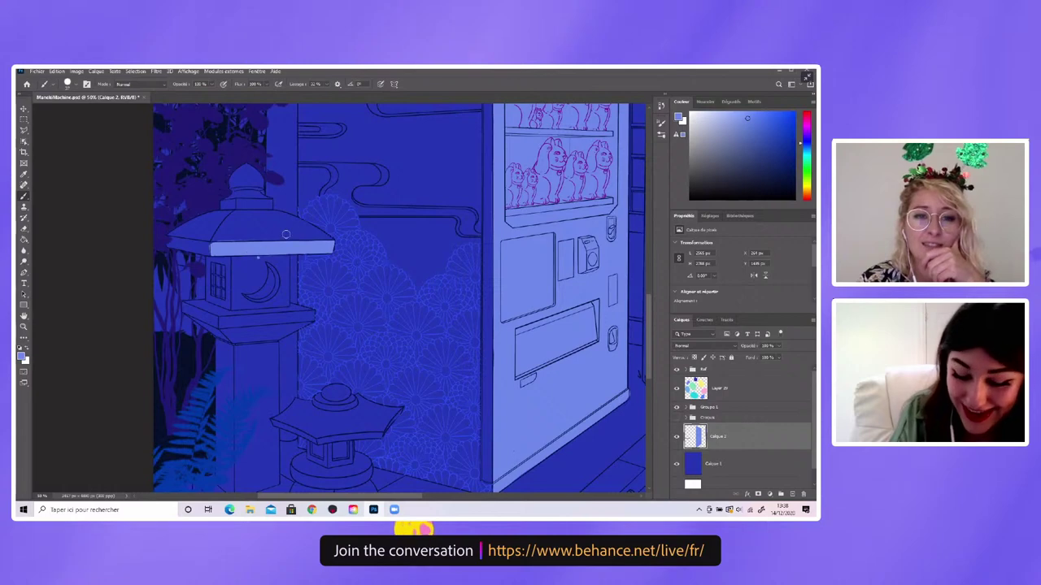
{"action": "mouse_move", "coordinate": [239, 268]}
{"action": "left_mouse_down"}
{"action": "mouse_move", "coordinate": [256, 259]}
{"action": "mouse_move", "coordinate": [242, 286]}
{"action": "mouse_move", "coordinate": [246, 271]}
{"action": "left_mouse_up"}
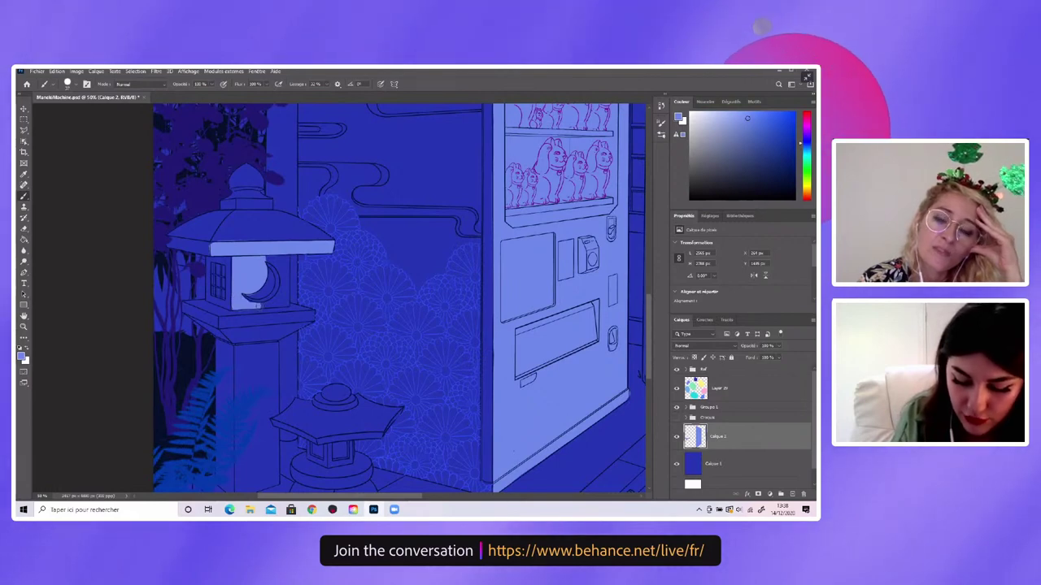
Extend the window fill and paint the lantern post light blue, undoing two bad strokes
{"action": "left_click_drag", "start_coordinate": [262, 304], "coordinate": [283, 280]}
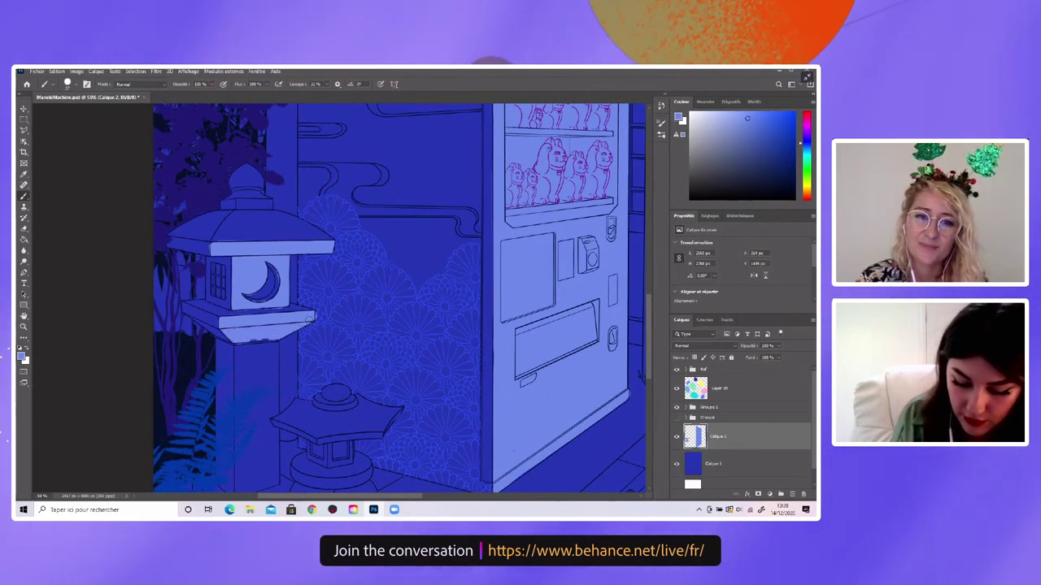
{"action": "mouse_move", "coordinate": [262, 342]}
{"action": "left_mouse_down"}
{"action": "mouse_move", "coordinate": [273, 358]}
{"action": "mouse_move", "coordinate": [251, 366]}
{"action": "left_mouse_up"}
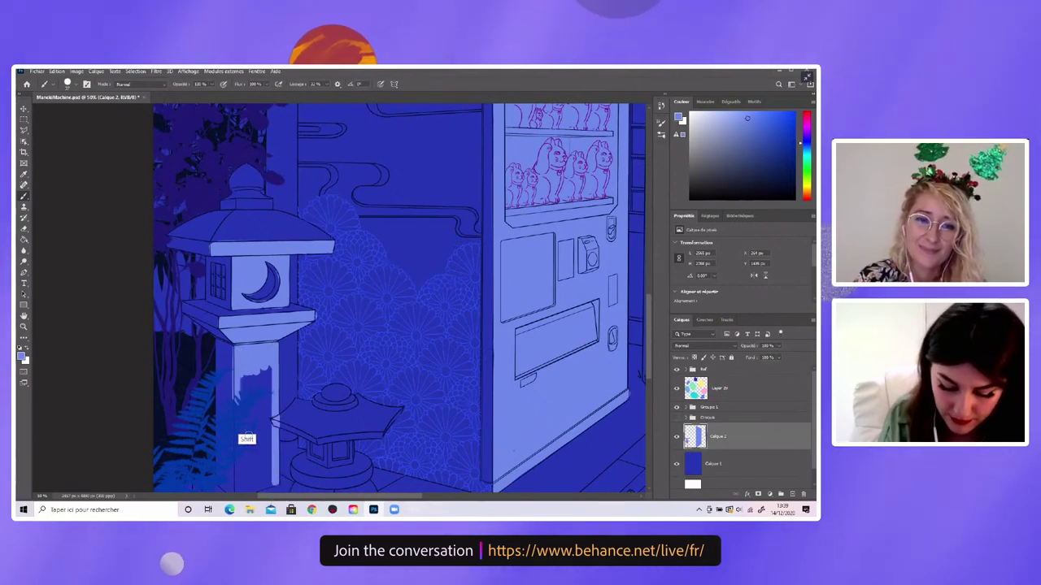
{"action": "left_click", "coordinate": [248, 478], "text": "shift"}
{"action": "scroll", "coordinate": [252, 478], "scroll_direction": "down", "scroll_amount": 1}
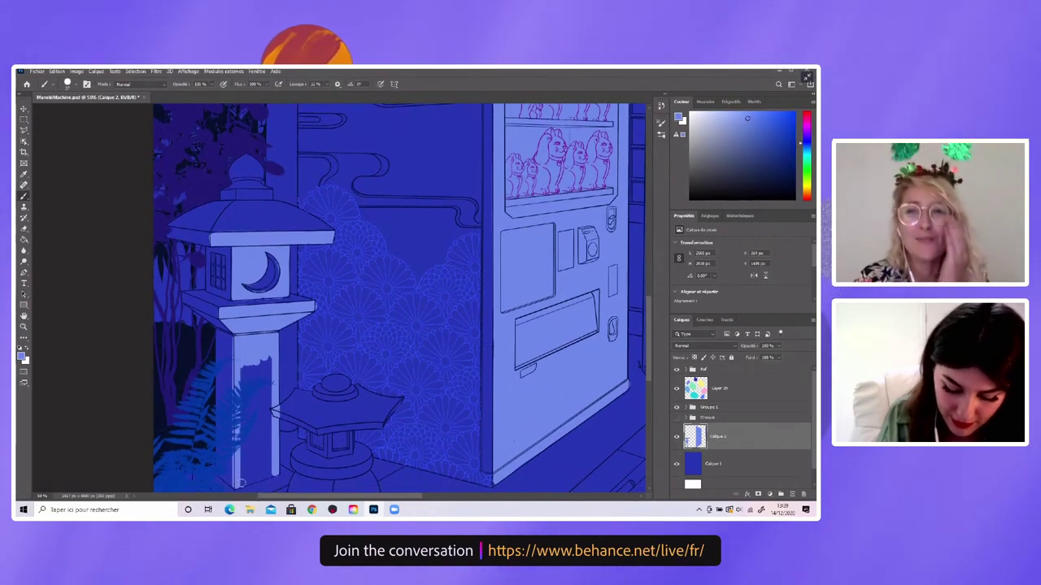
{"action": "left_click_drag", "start_coordinate": [263, 477], "coordinate": [271, 372]}
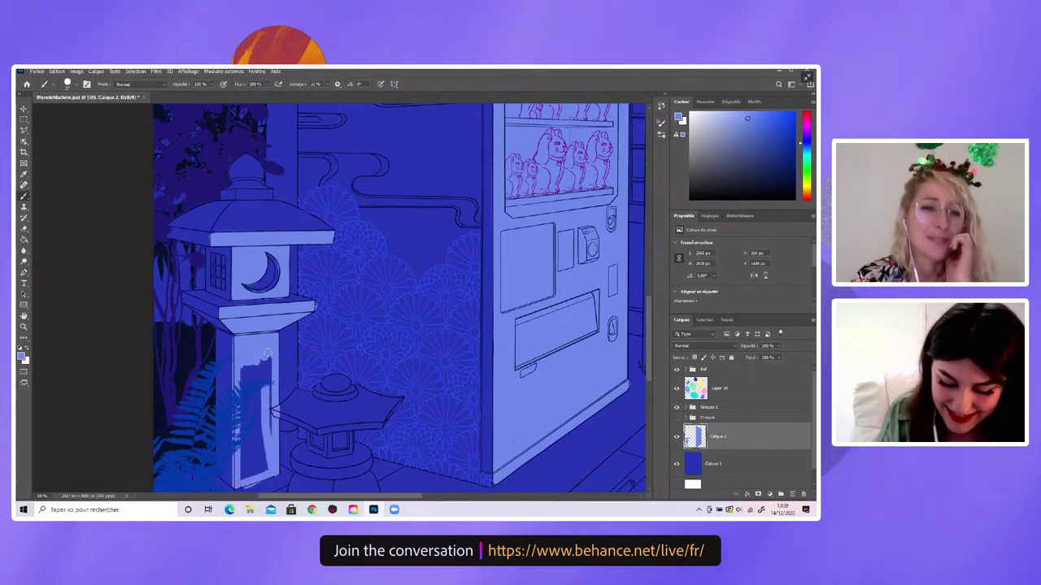
{"action": "key", "text": "ctrl+z"}
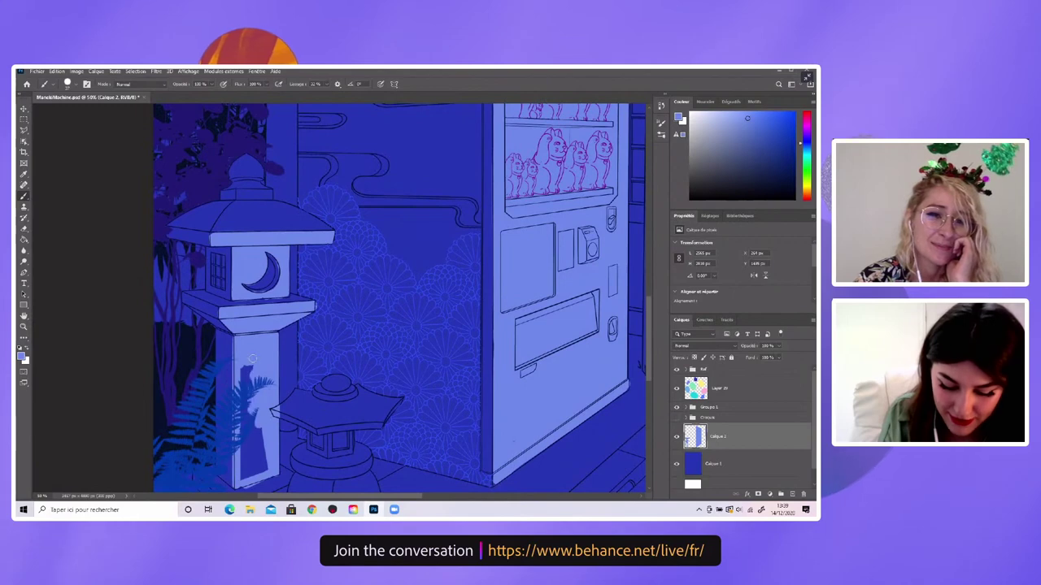
{"action": "left_click_drag", "start_coordinate": [246, 358], "coordinate": [242, 406]}
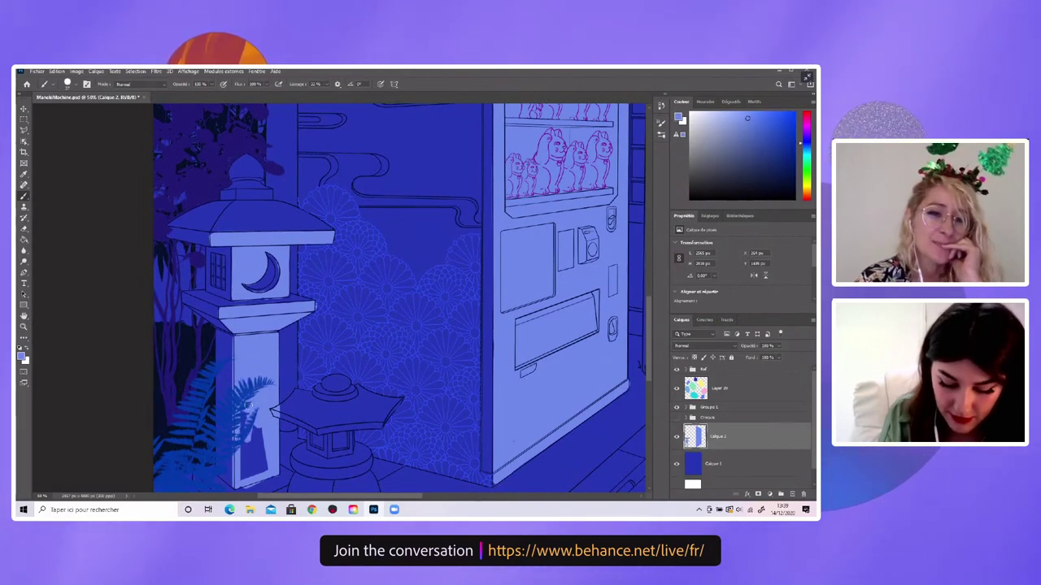
{"action": "key", "text": "ctrl+z"}
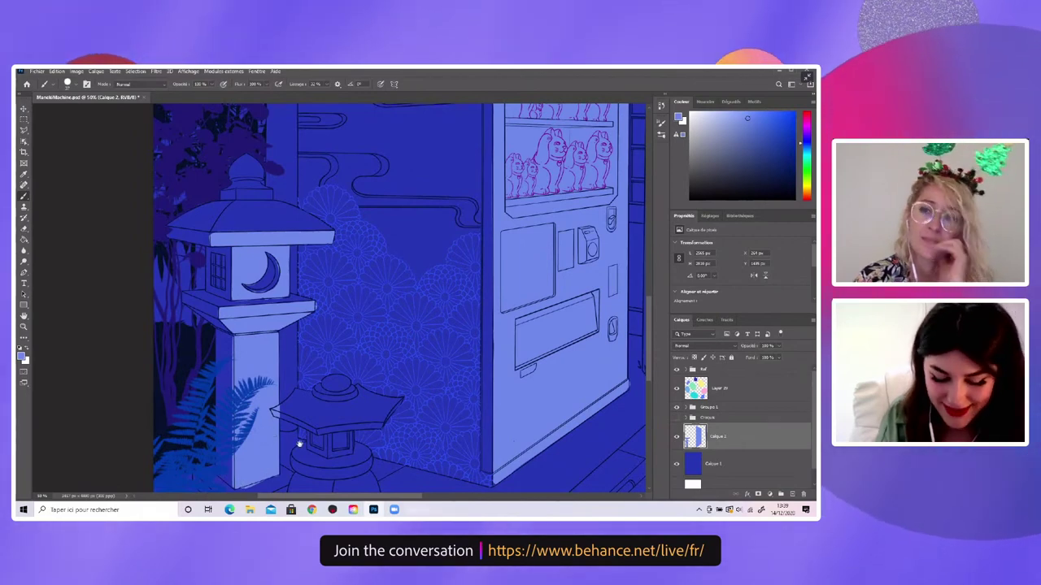
{"action": "left_click_drag", "start_coordinate": [298, 441], "coordinate": [343, 236]}
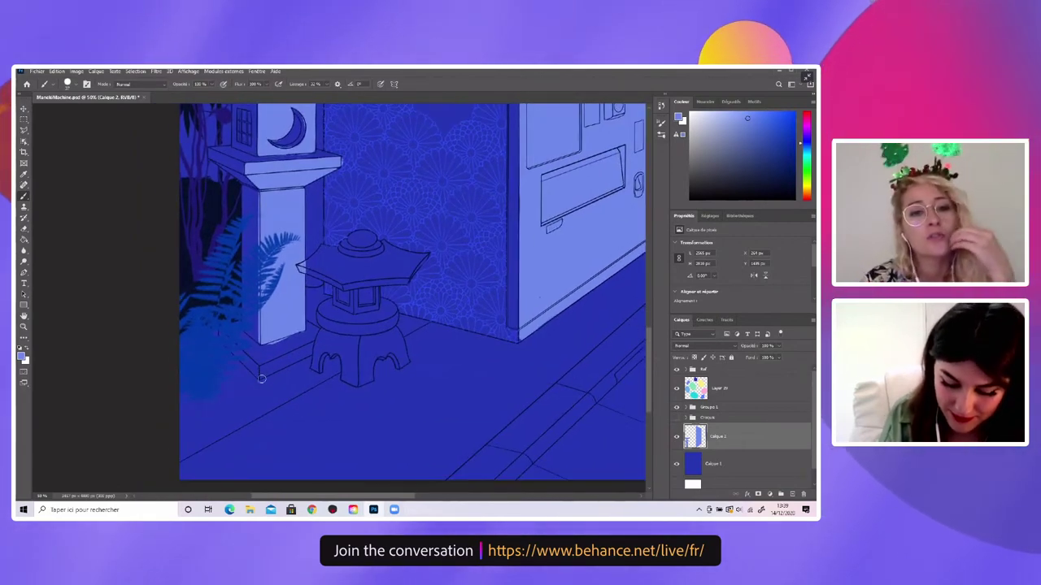
Paint light blue along the pillar's base step and the small lantern's base, cleaning edges with the eraser
{"action": "left_click_drag", "start_coordinate": [261, 374], "coordinate": [309, 351]}
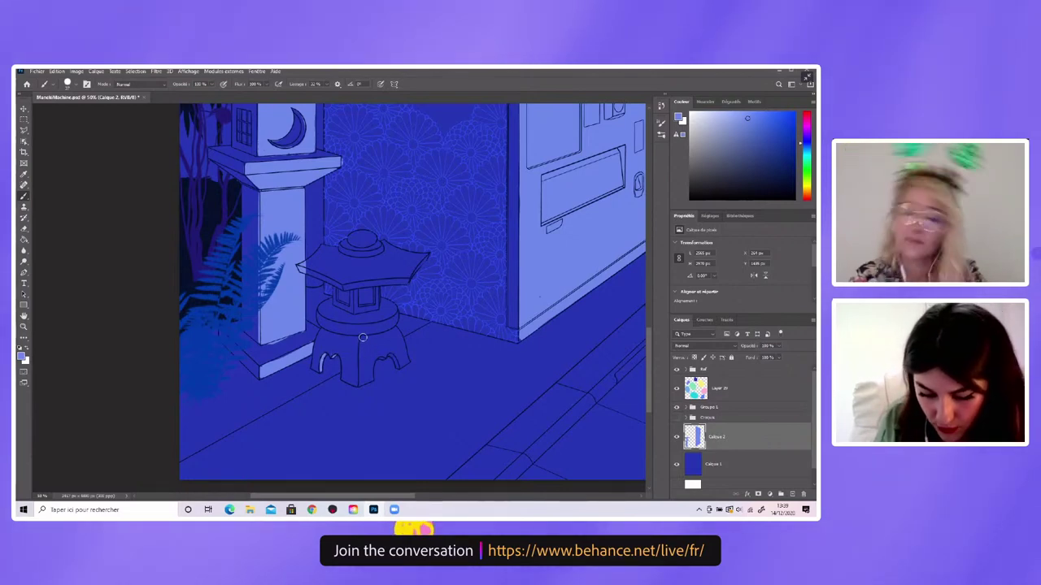
{"action": "left_click_drag", "start_coordinate": [361, 354], "coordinate": [362, 378]}
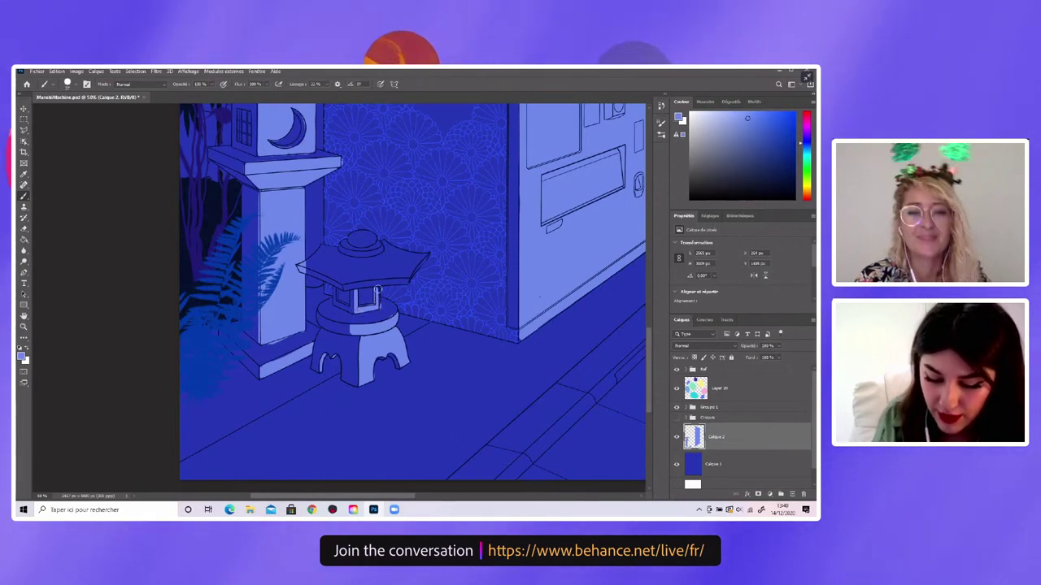
{"action": "key", "text": "e"}
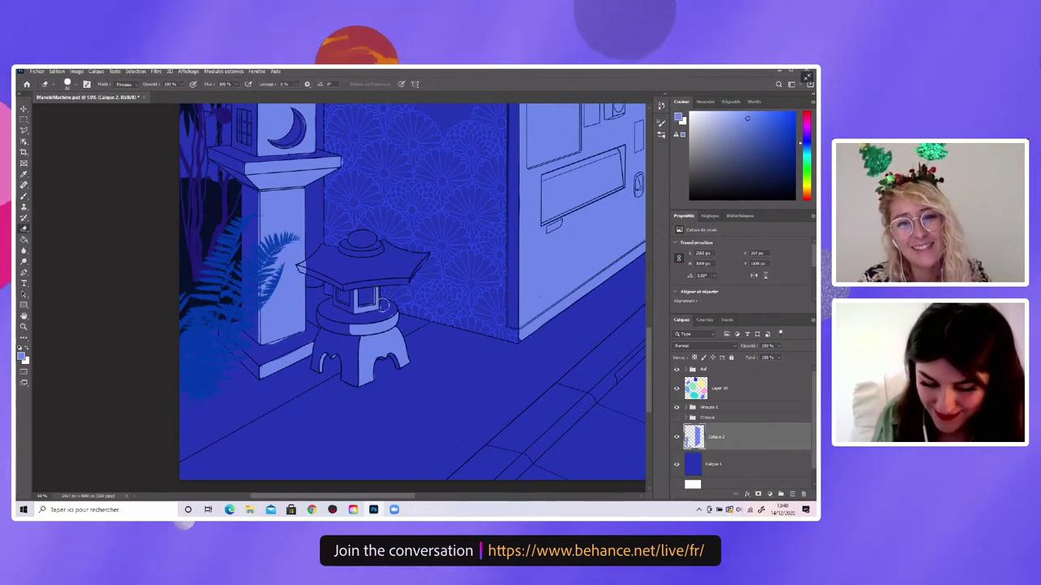
{"action": "key", "text": "b"}
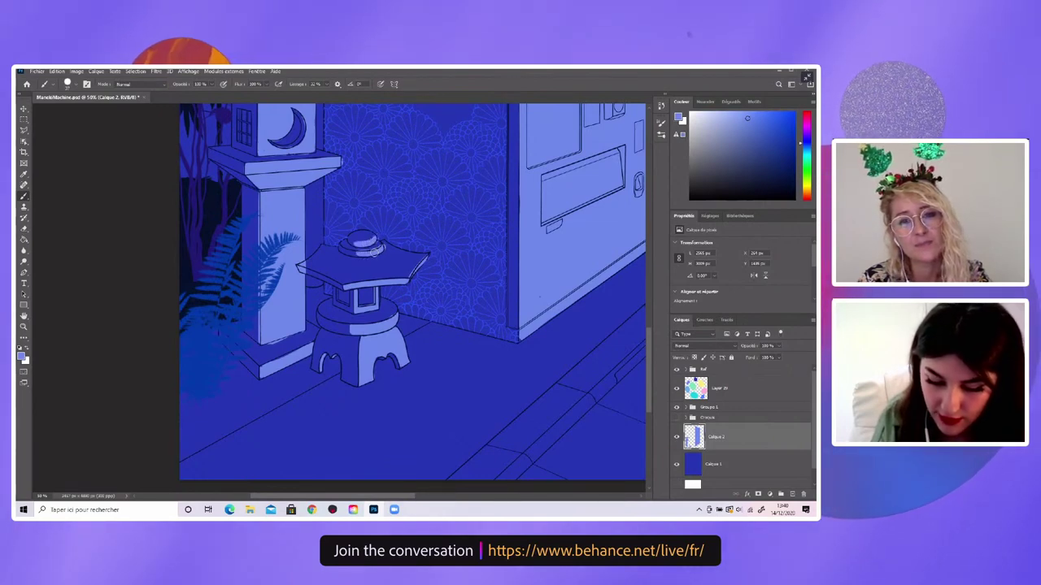
{"action": "key", "text": "e"}
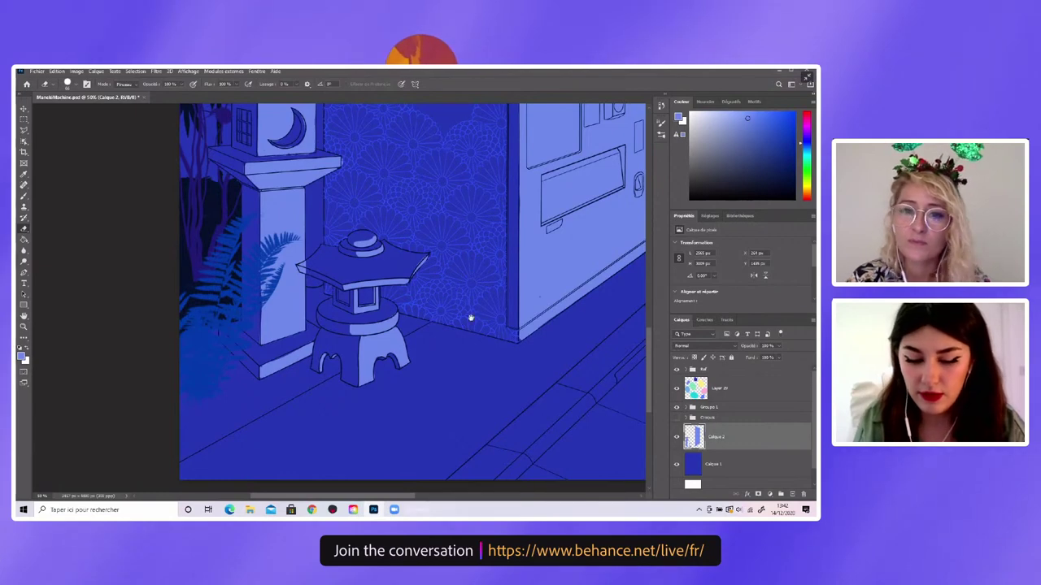
{"action": "left_click_drag", "start_coordinate": [470, 317], "coordinate": [472, 431]}
{"action": "left_click_drag", "start_coordinate": [383, 242], "coordinate": [408, 246]}
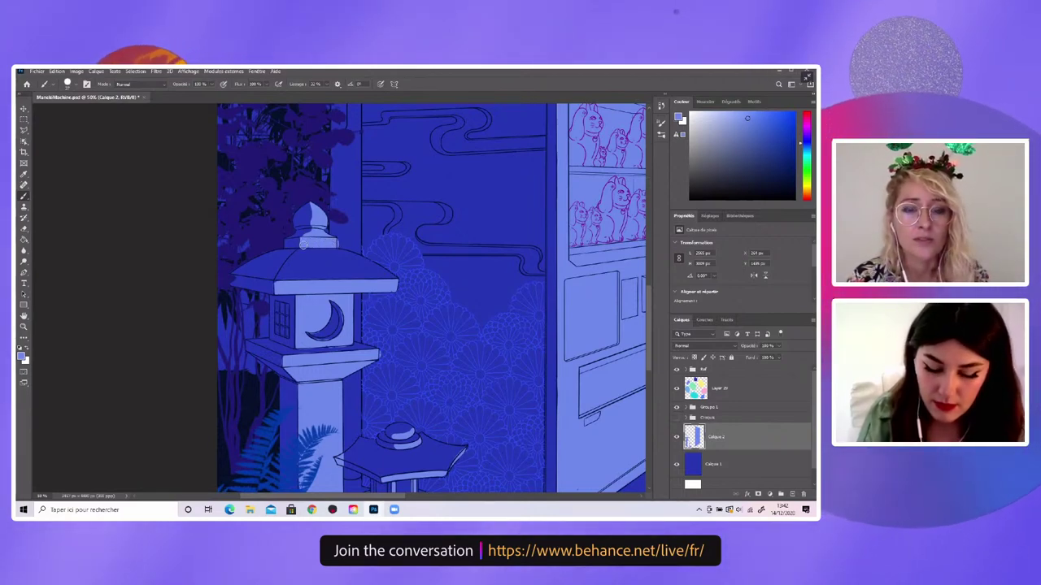
{"action": "key", "text": "e"}
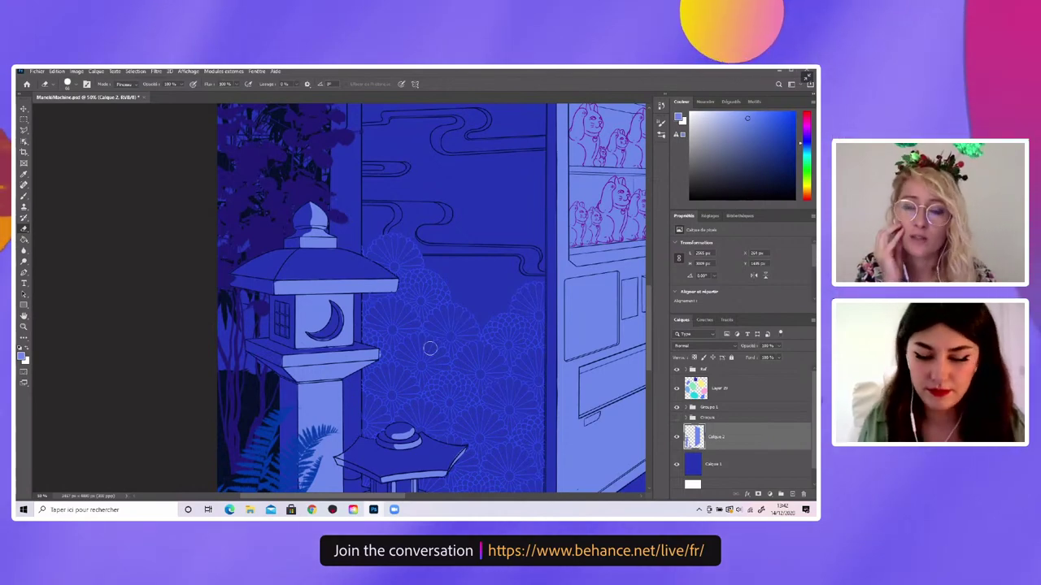
{"action": "scroll", "coordinate": [426, 362], "scroll_direction": "up", "scroll_amount": 5}
{"action": "scroll", "coordinate": [387, 444], "scroll_direction": "right", "scroll_amount": 3}
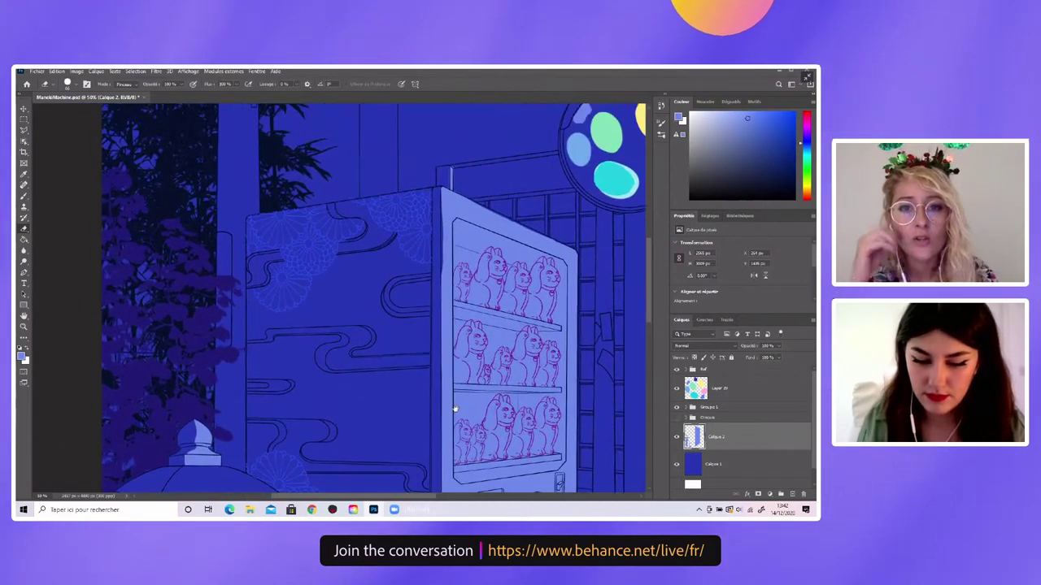
Paint a full-height light-blue stripe down the utility pole, redoing the first stroke and widening it
{"action": "scroll", "coordinate": [455, 409], "scroll_direction": "up", "scroll_amount": 5}
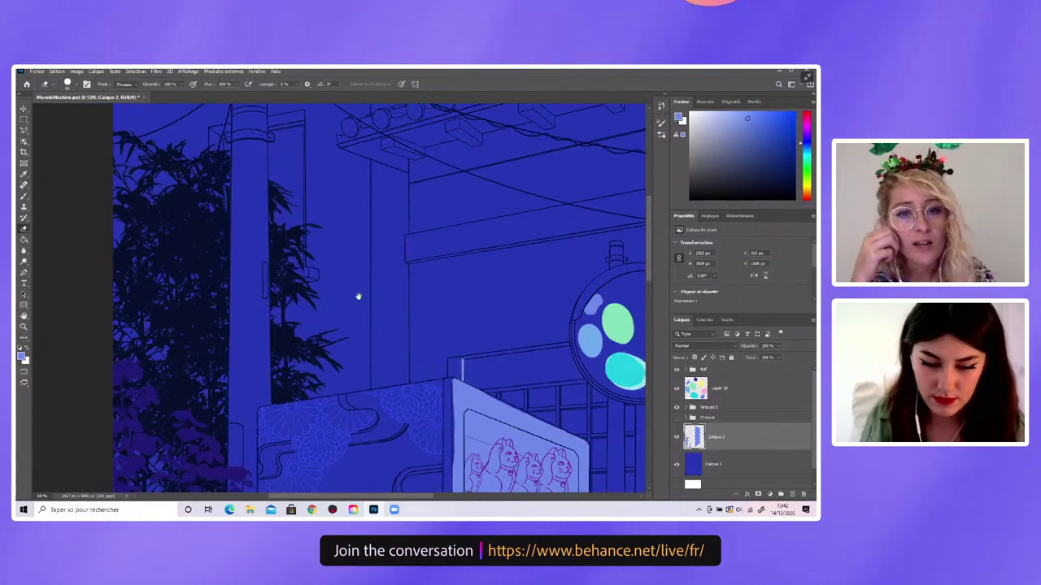
{"action": "left_click_drag", "start_coordinate": [357, 297], "coordinate": [360, 333]}
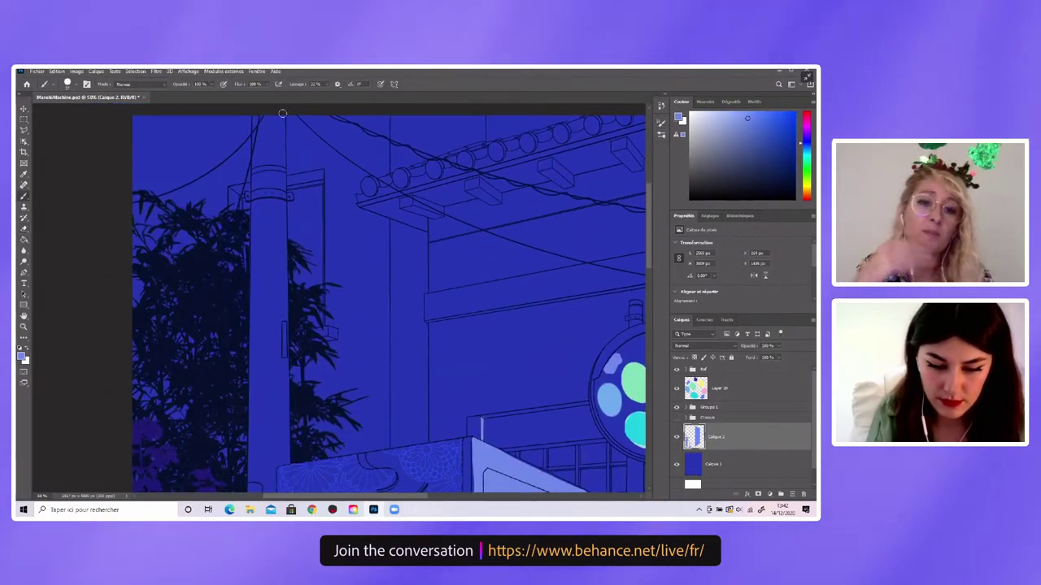
{"action": "left_click_drag", "start_coordinate": [283, 113], "coordinate": [300, 300]}
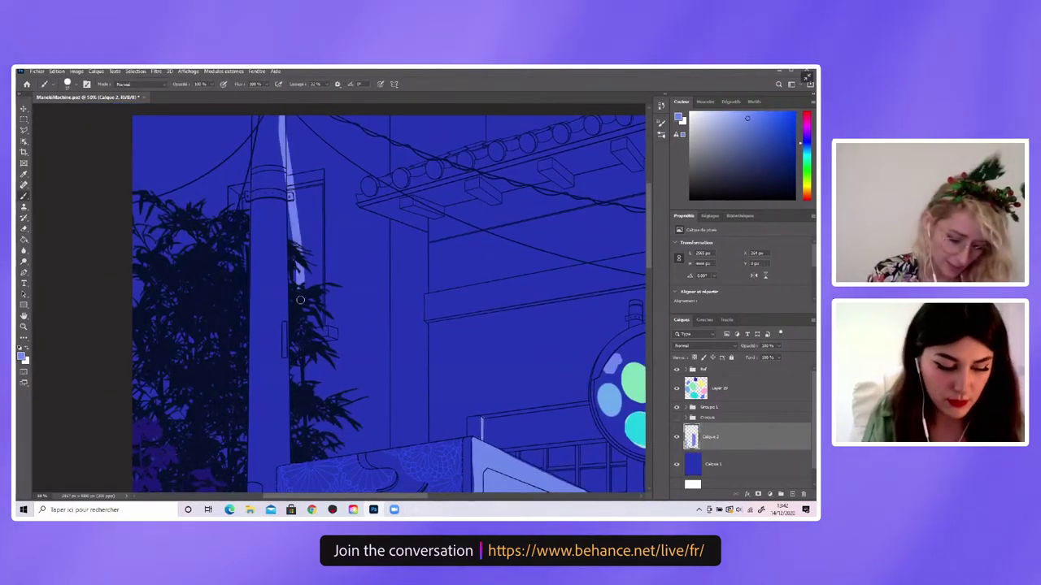
{"action": "key", "text": "ctrl+z"}
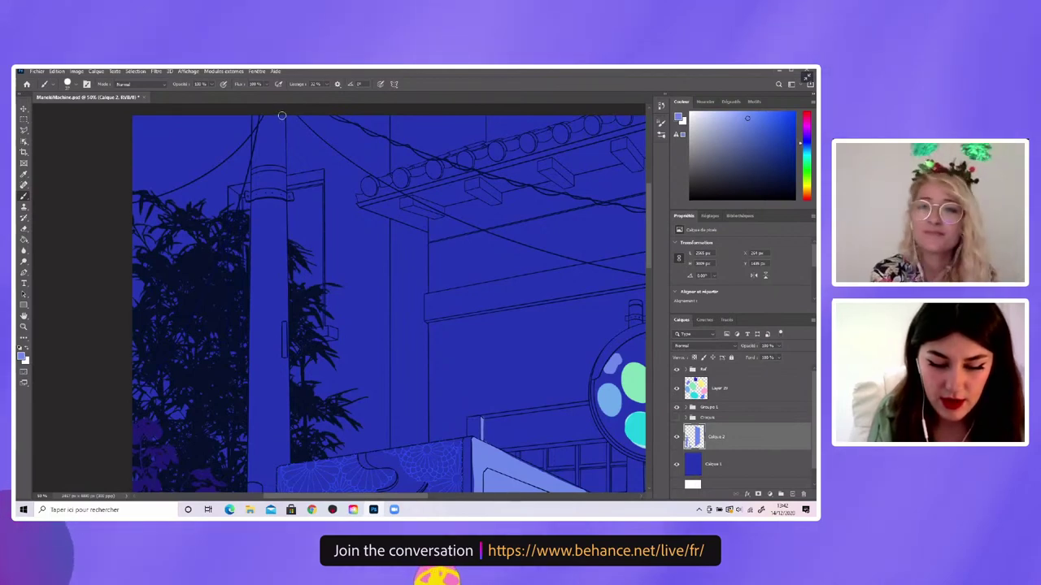
{"action": "left_click_drag", "start_coordinate": [282, 116], "coordinate": [288, 437]}
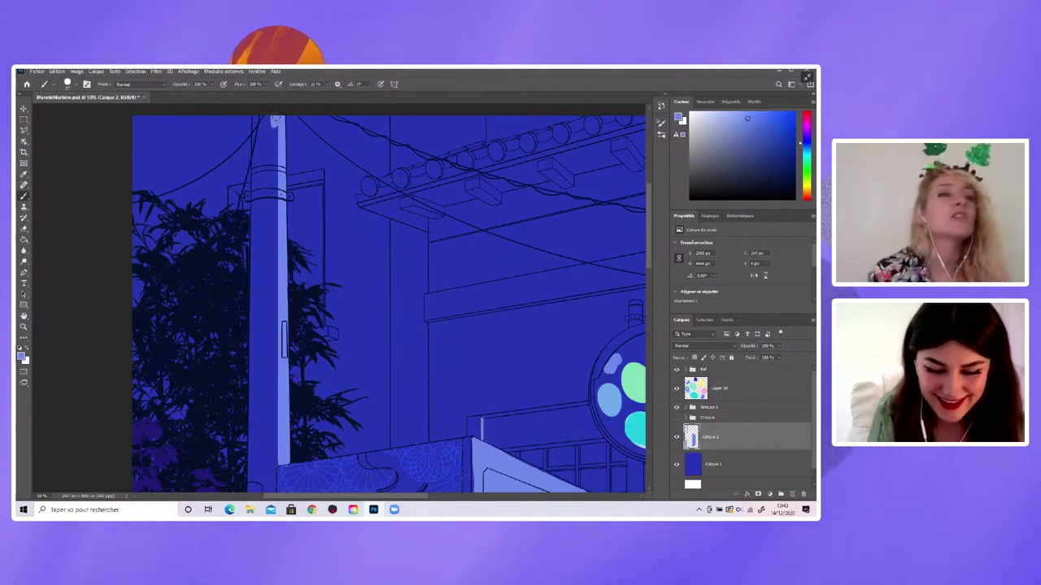
{"action": "left_click_drag", "start_coordinate": [275, 118], "coordinate": [281, 481]}
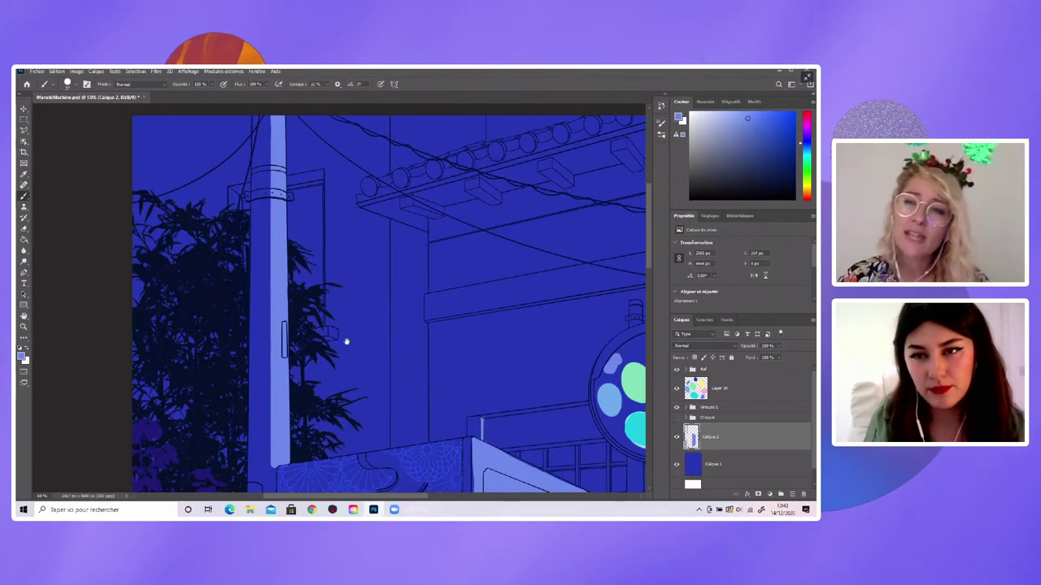
{"action": "mouse_move", "coordinate": [344, 341]}
{"action": "left_mouse_down"}
{"action": "mouse_move", "coordinate": [375, 187]}
{"action": "mouse_move", "coordinate": [341, 144]}
{"action": "left_mouse_up"}
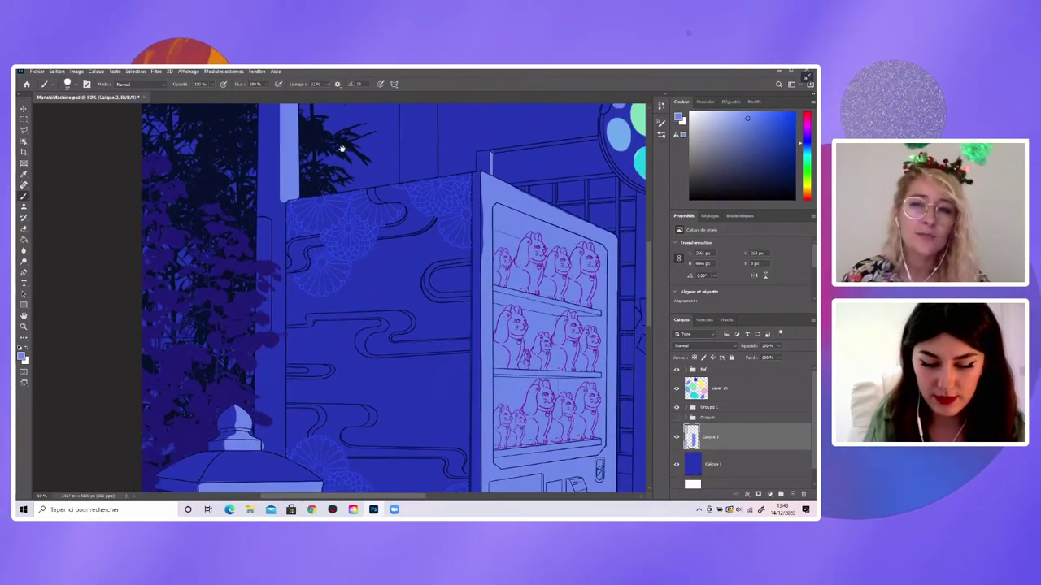
{"action": "left_click_drag", "start_coordinate": [330, 286], "coordinate": [324, 245]}
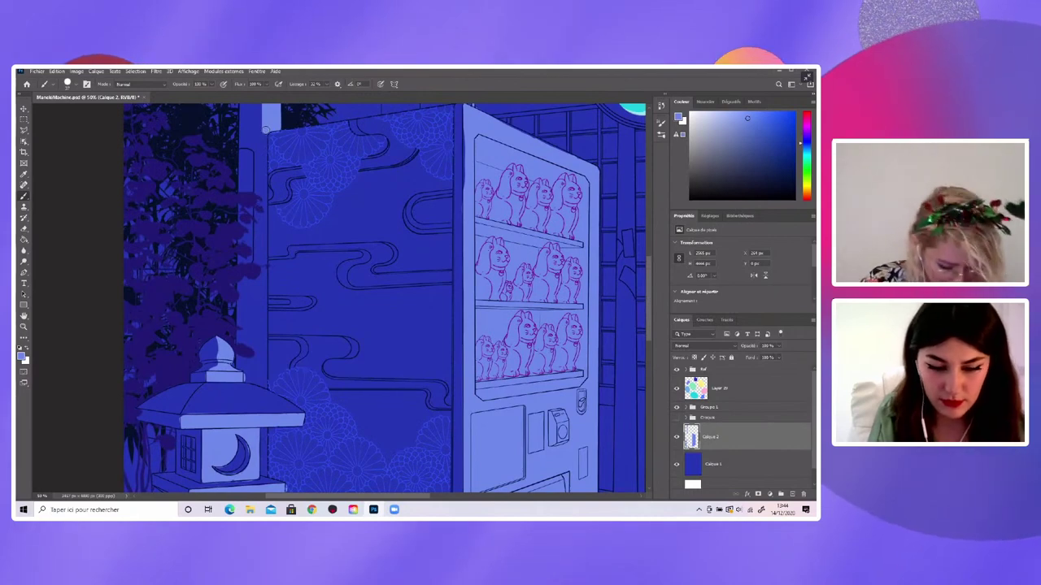
{"action": "left_click_drag", "start_coordinate": [265, 130], "coordinate": [270, 353]}
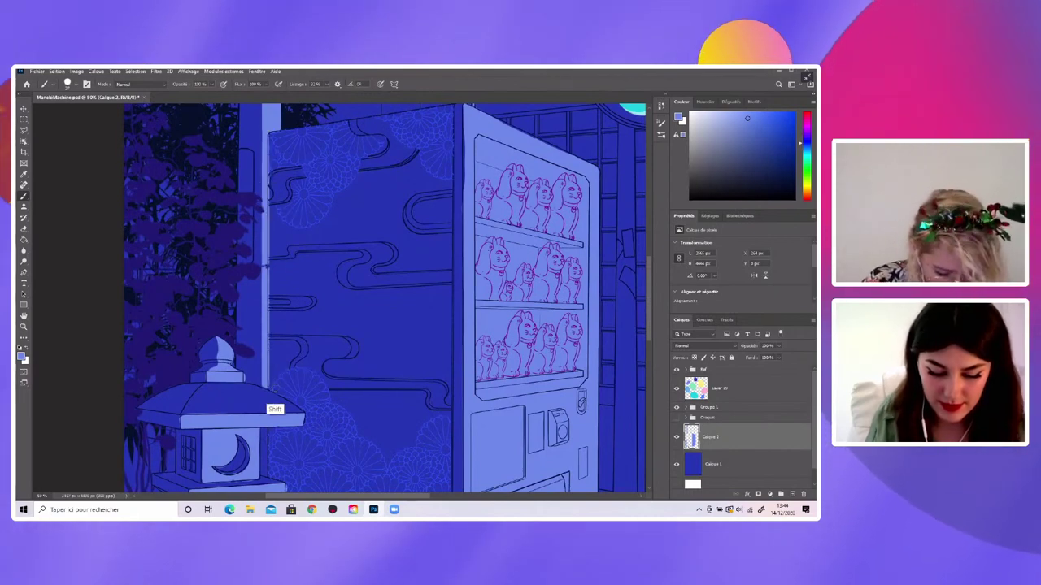
{"action": "left_click_drag", "start_coordinate": [265, 437], "coordinate": [261, 470]}
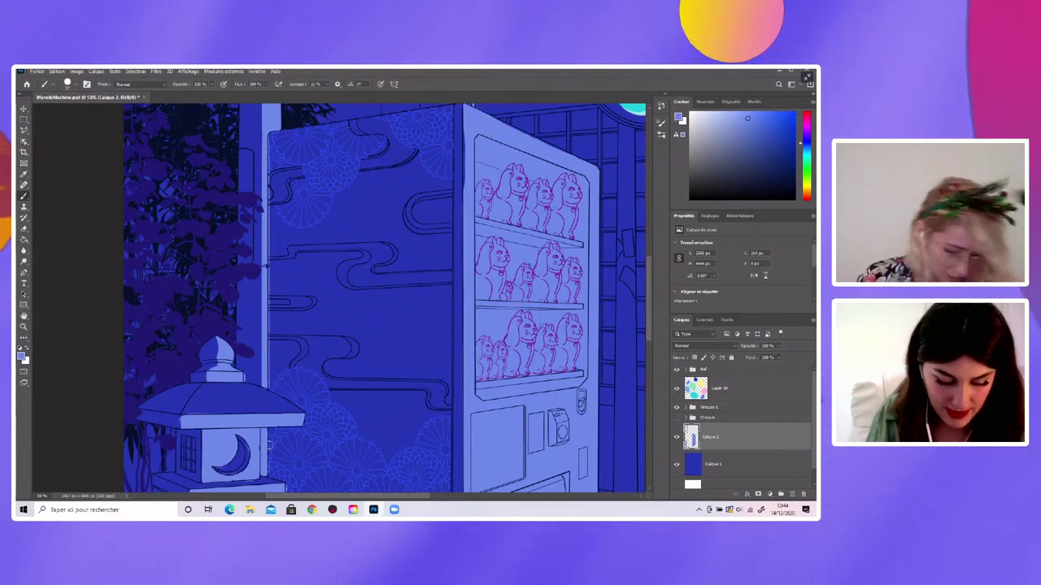
{"action": "left_click_drag", "start_coordinate": [326, 425], "coordinate": [351, 206]}
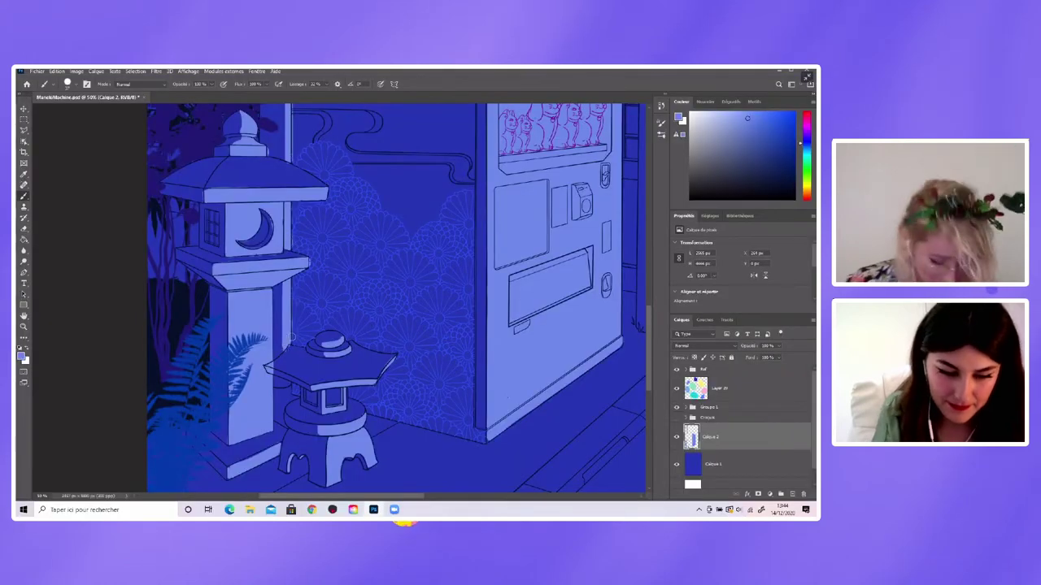
Check the brush tip, then switch to the Eraser with a chosen tip and scroll up to the vending machine top
{"action": "left_click", "coordinate": [67, 84]}
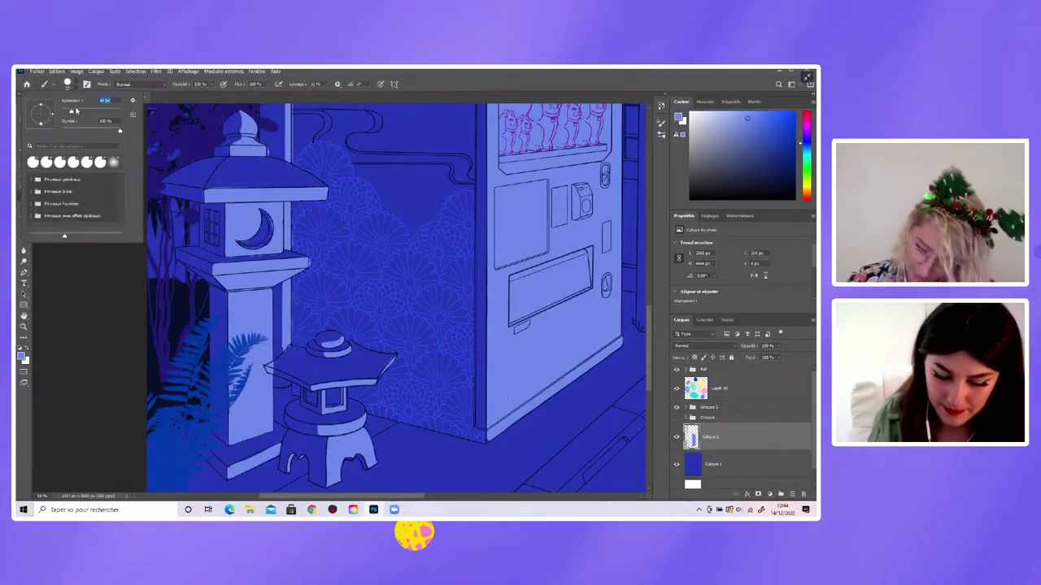
{"action": "key", "text": "Return"}
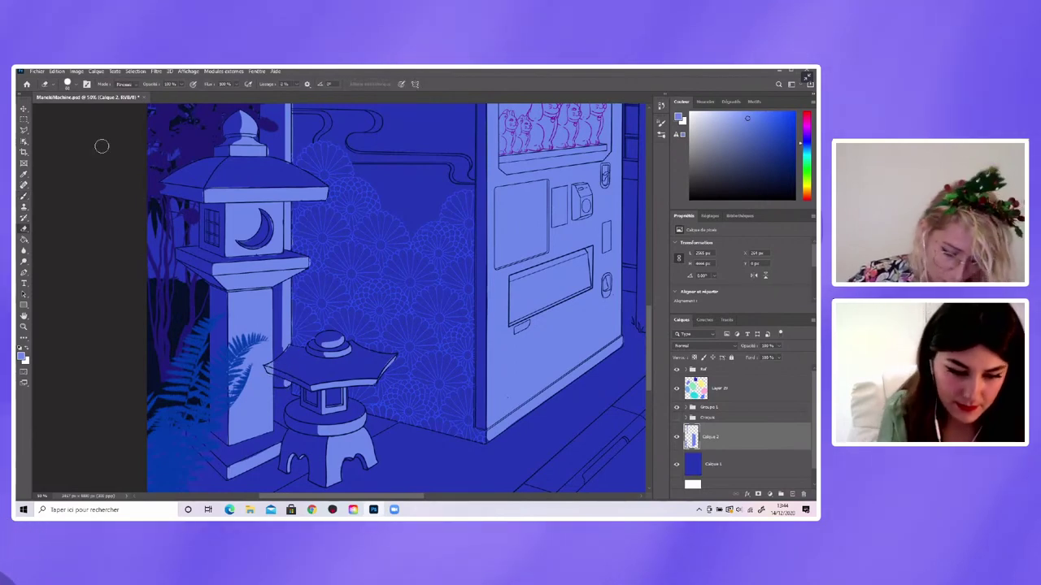
{"action": "key", "text": "e"}
{"action": "right_click", "coordinate": [90, 112]}
{"action": "key", "text": "Return"}
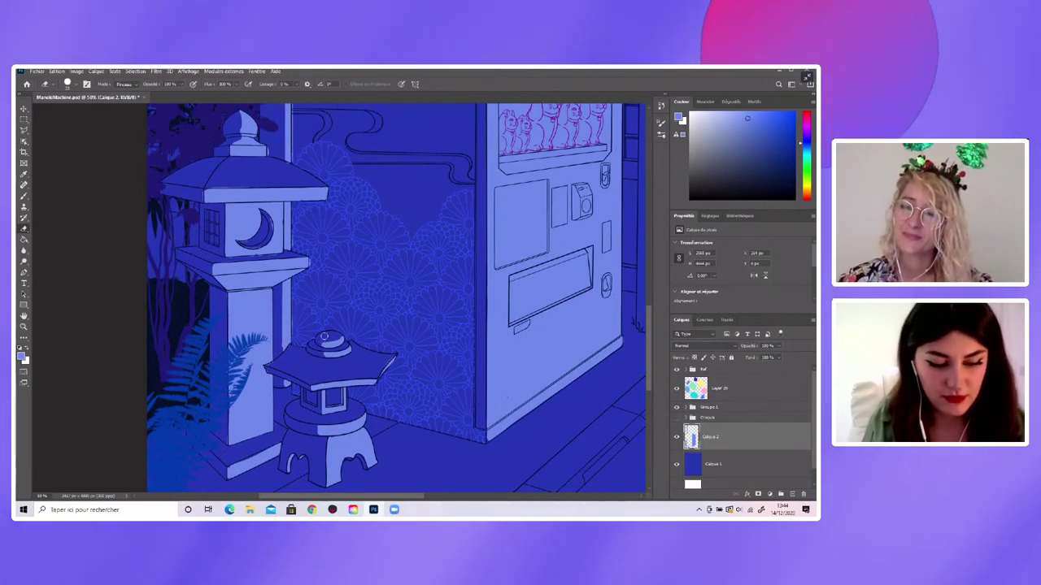
{"action": "scroll", "coordinate": [351, 227], "scroll_direction": "up", "scroll_amount": 3}
Erase a straight line down the cabinet's left edge and part of its flower pattern
{"action": "scroll", "coordinate": [341, 395], "scroll_direction": "up", "scroll_amount": 4}
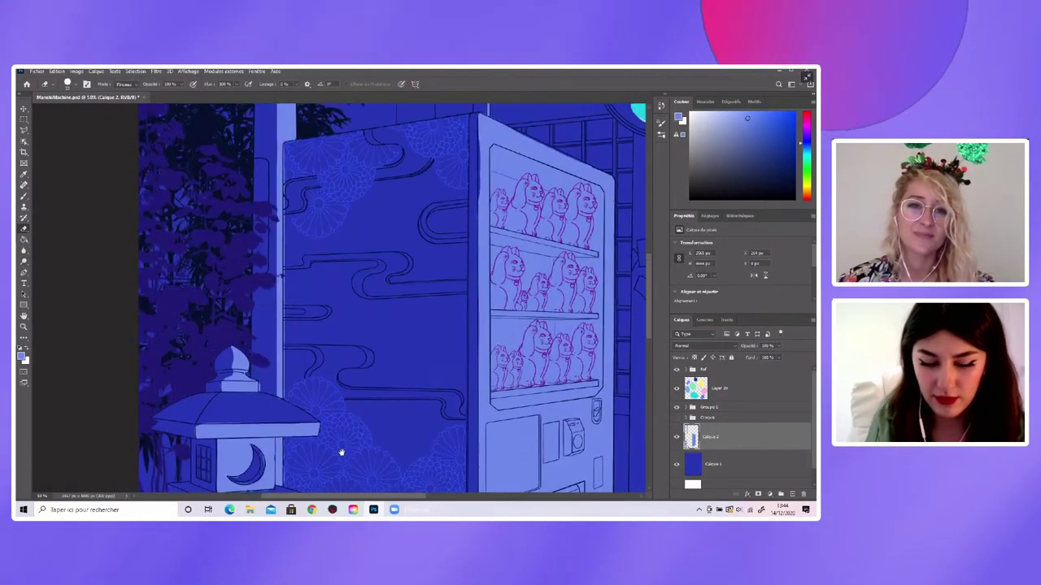
{"action": "scroll", "coordinate": [311, 212], "scroll_direction": "up", "scroll_amount": 1}
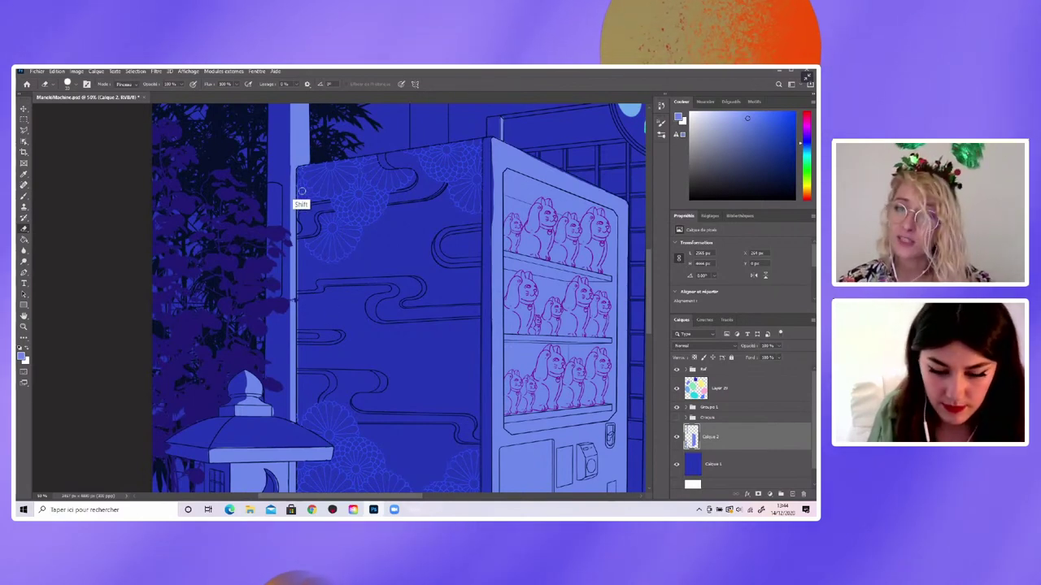
{"action": "left_click_drag", "start_coordinate": [301, 191], "coordinate": [317, 322]}
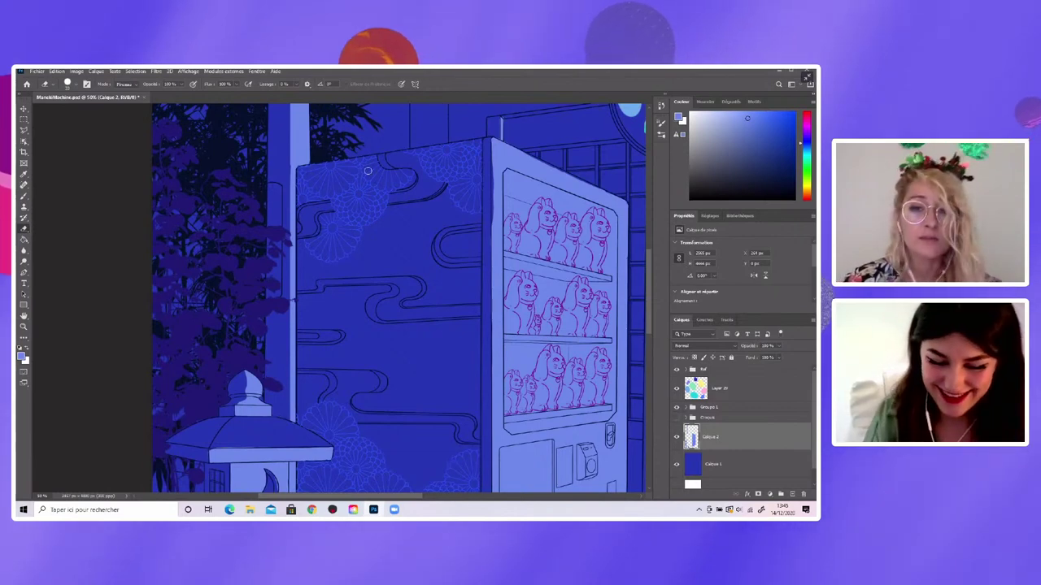
{"action": "left_click_drag", "start_coordinate": [303, 168], "coordinate": [336, 255]}
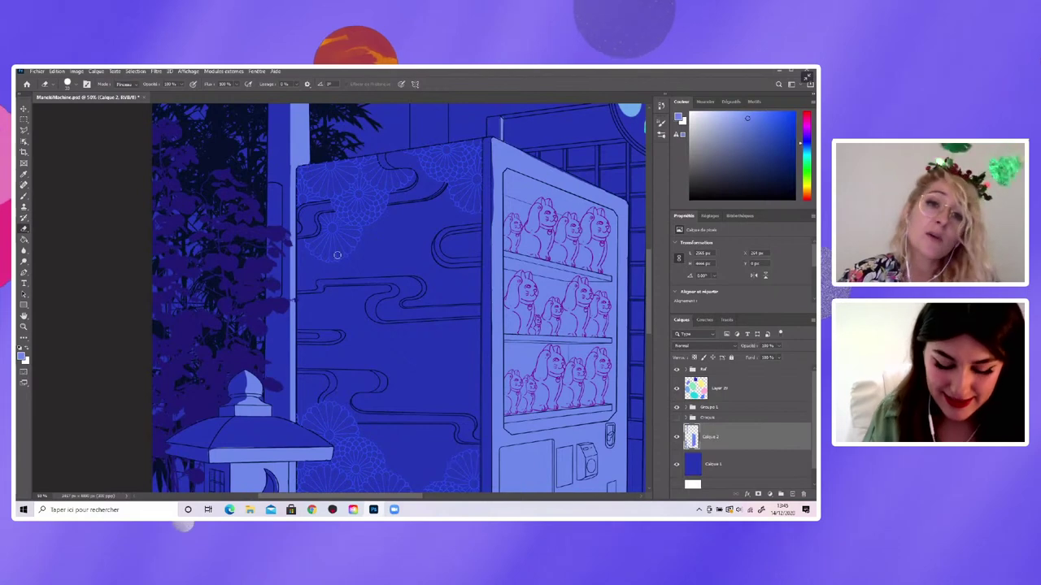
With the Brush, paint a pale-blue patch under the beam, widen it and extend a drip downward
{"action": "scroll", "coordinate": [451, 366], "scroll_direction": "up", "scroll_amount": 5}
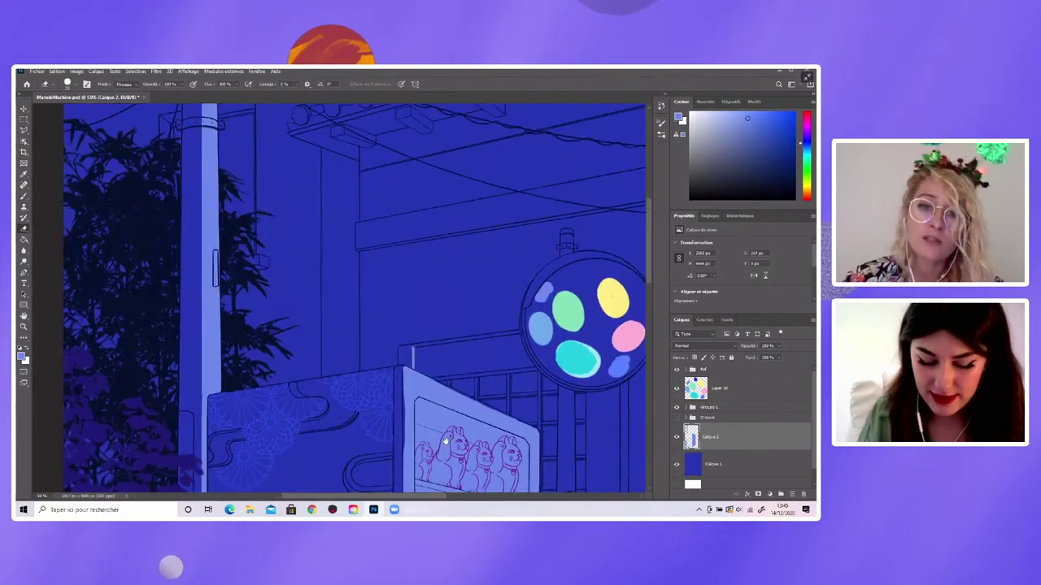
{"action": "scroll", "coordinate": [439, 309], "scroll_direction": "up", "scroll_amount": 1}
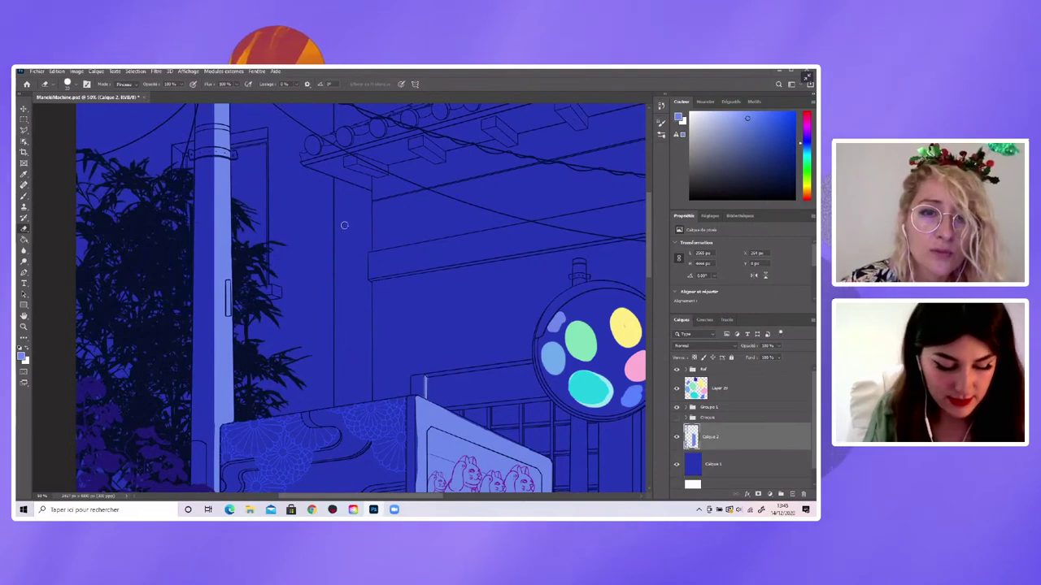
{"action": "key", "text": "b"}
{"action": "left_click_drag", "start_coordinate": [340, 189], "coordinate": [340, 214]}
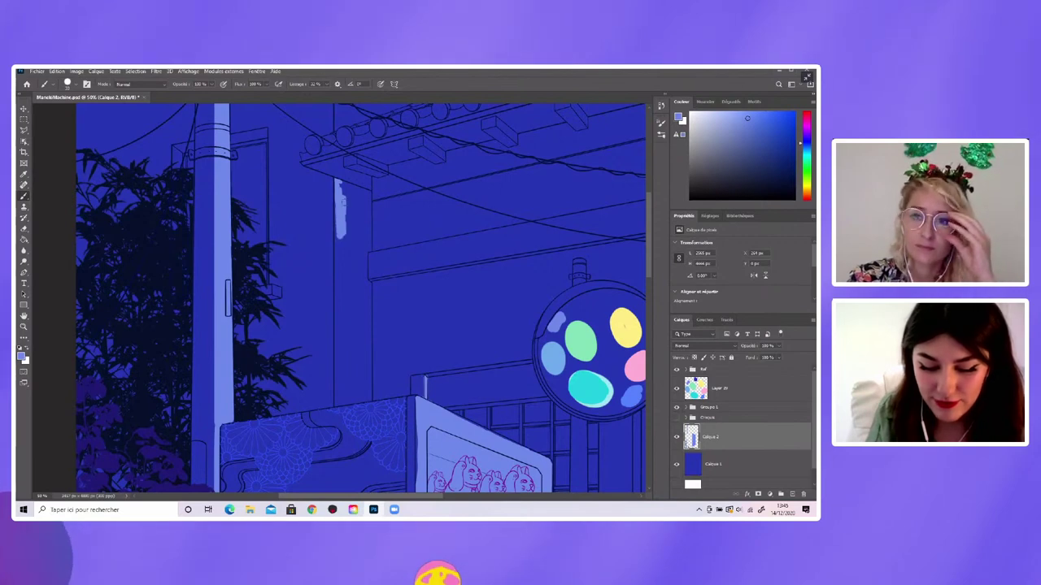
{"action": "left_click_drag", "start_coordinate": [342, 191], "coordinate": [358, 231]}
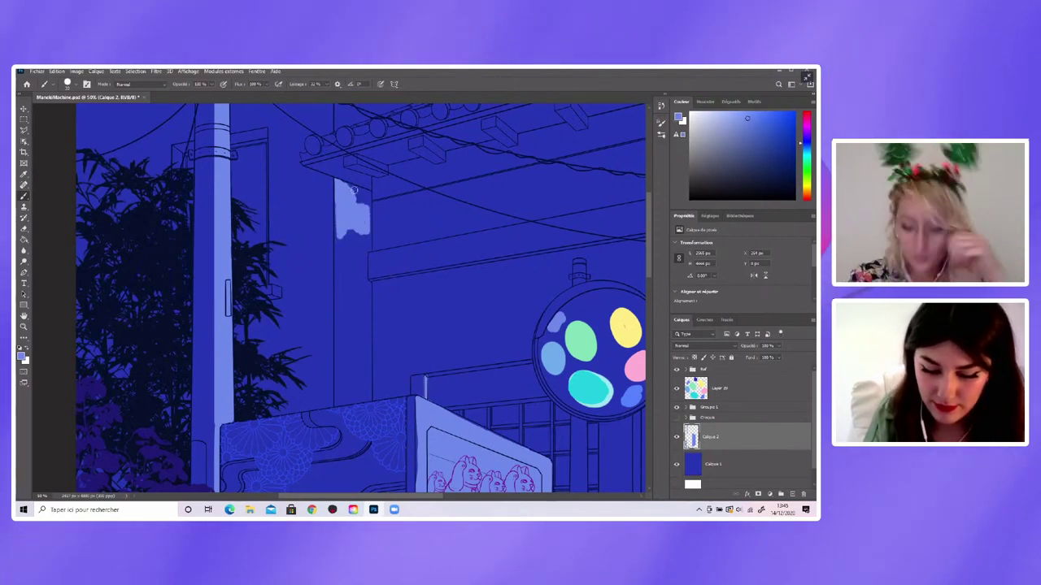
{"action": "mouse_move", "coordinate": [342, 184]}
{"action": "left_mouse_down"}
{"action": "mouse_move", "coordinate": [365, 195]}
{"action": "mouse_move", "coordinate": [366, 225]}
{"action": "left_mouse_up"}
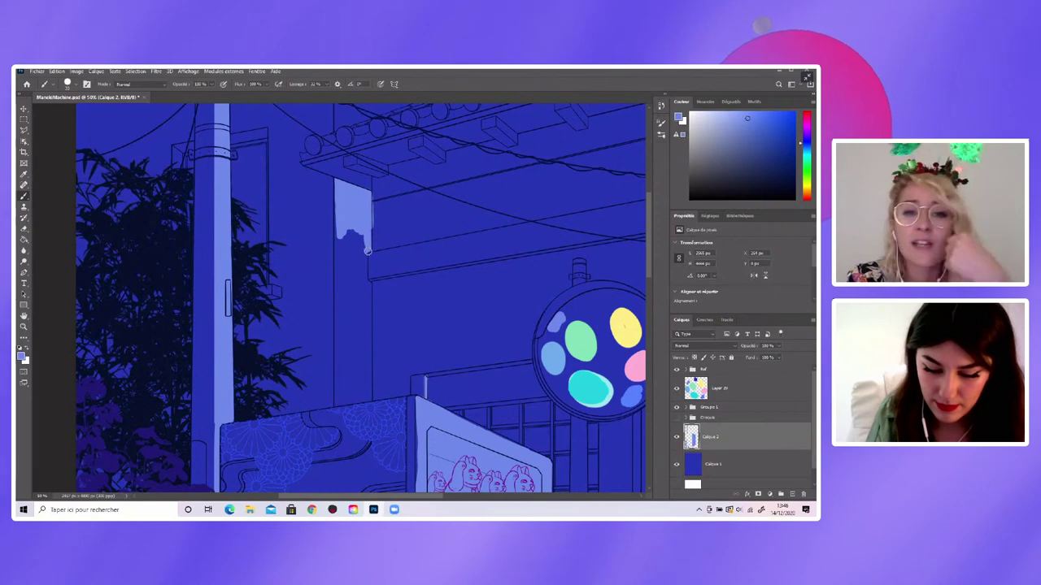
{"action": "left_click_drag", "start_coordinate": [369, 250], "coordinate": [357, 277]}
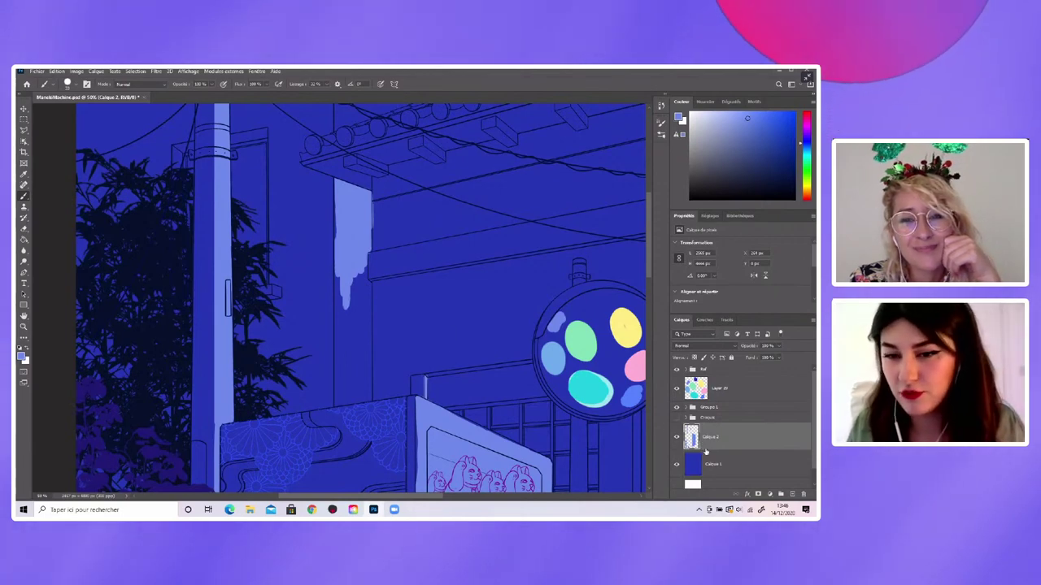
Add a yellow Inner Shadow effect to the light-blue layer and enlarge its size
{"action": "left_click", "coordinate": [747, 494]}
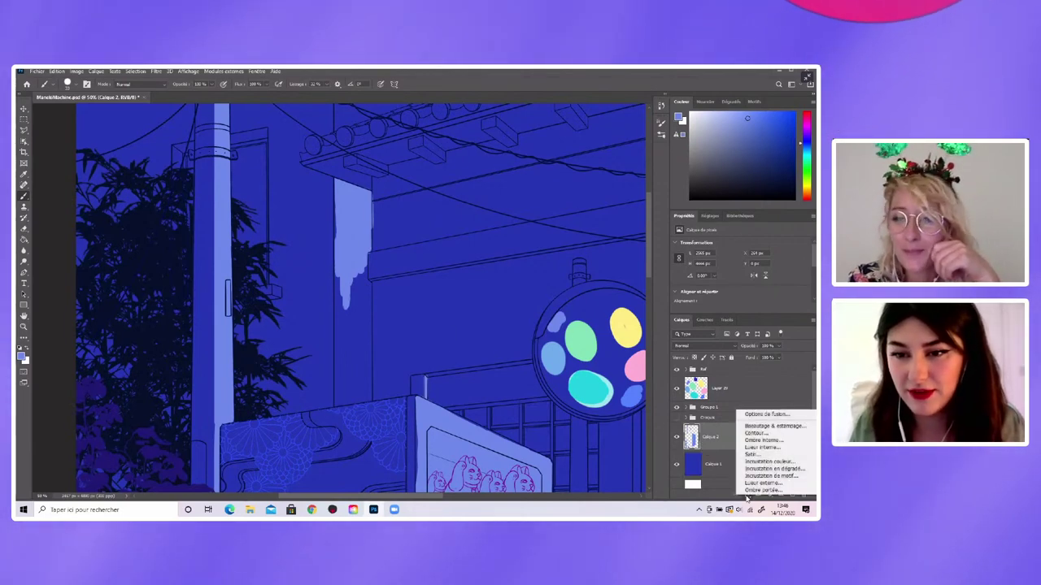
{"action": "left_click", "coordinate": [764, 440]}
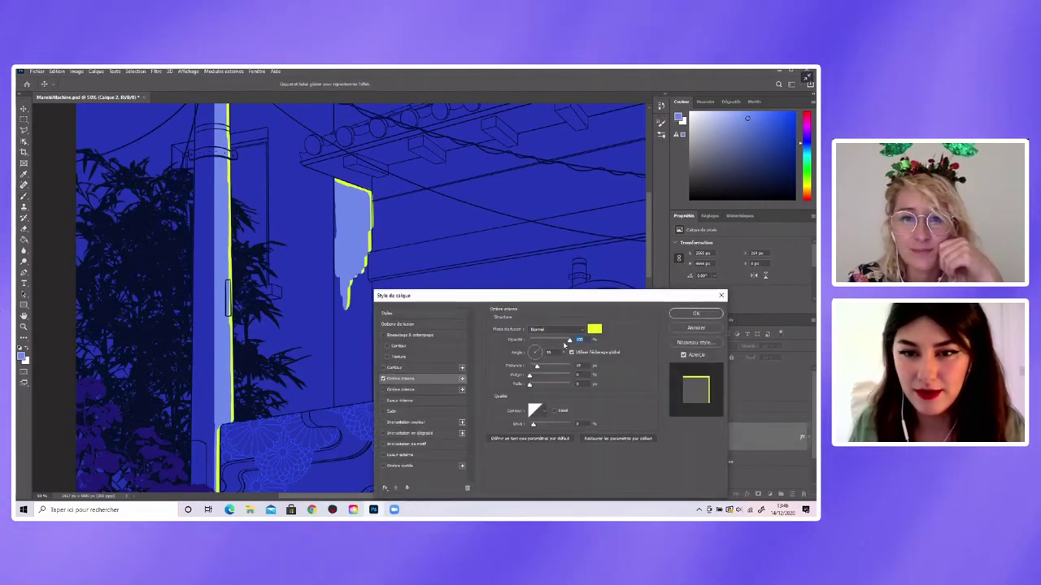
{"action": "left_click_drag", "start_coordinate": [539, 387], "coordinate": [542, 386]}
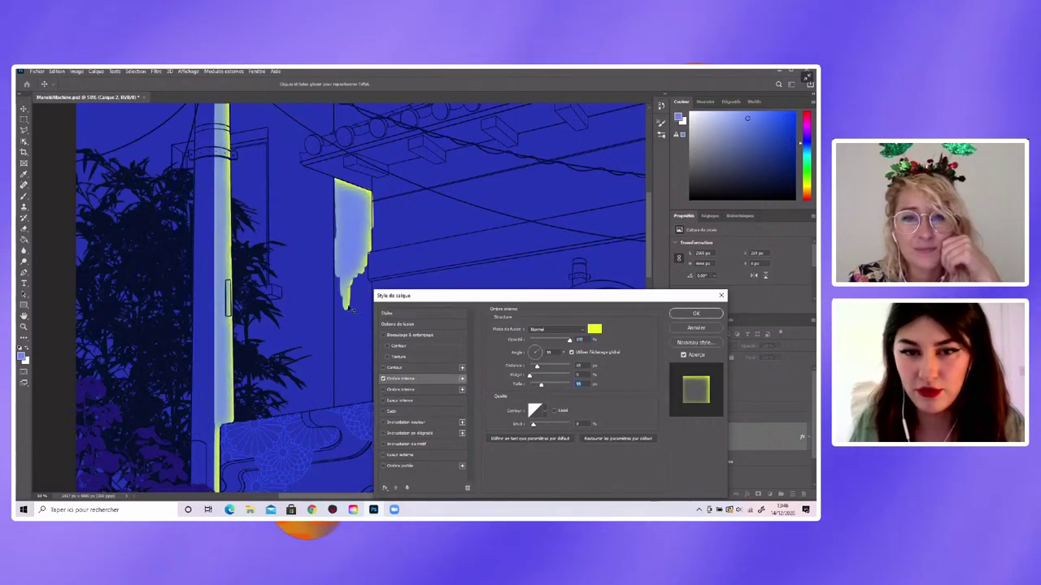
Commit the inner shadow and extend the light-blue panel down to the vending machine with straight strokes
{"action": "left_click", "coordinate": [697, 314]}
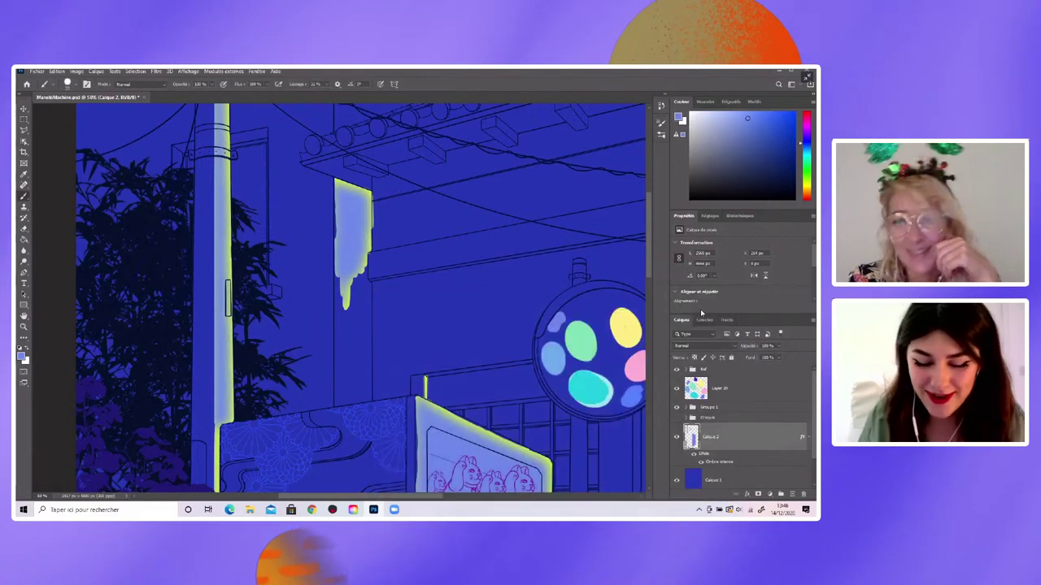
{"action": "mouse_move", "coordinate": [346, 306]}
{"action": "left_mouse_down"}
{"action": "mouse_move", "coordinate": [348, 340]}
{"action": "mouse_move", "coordinate": [353, 271]}
{"action": "left_mouse_up"}
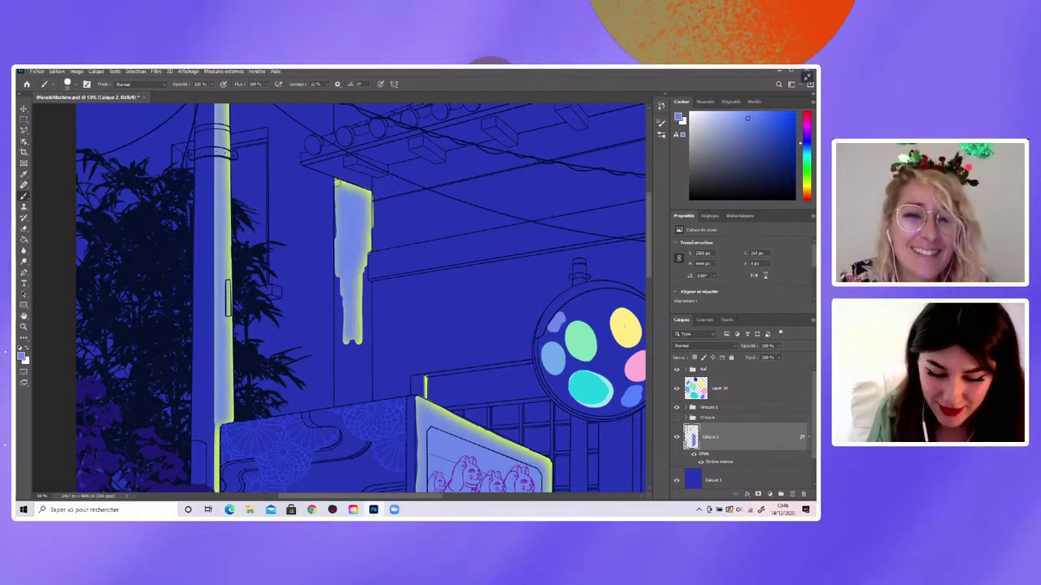
{"action": "key", "text": "shift"}
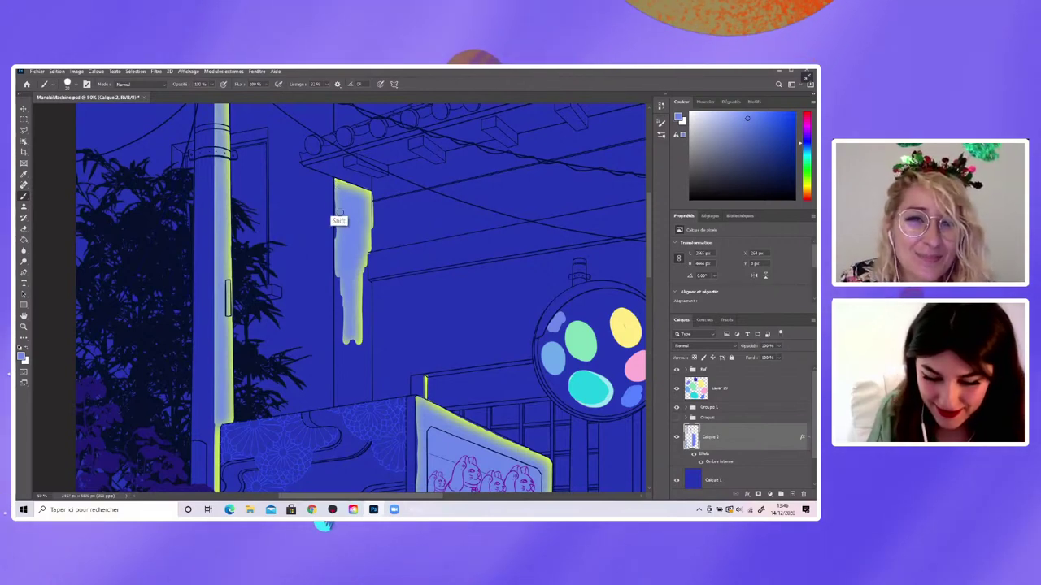
{"action": "left_click_drag", "start_coordinate": [336, 345], "coordinate": [348, 398]}
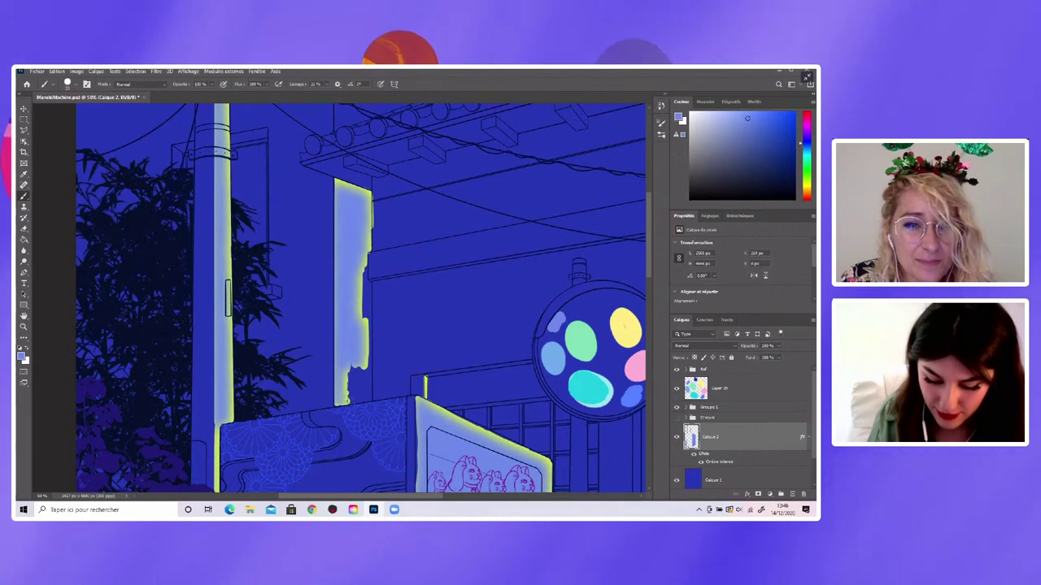
{"action": "mouse_move", "coordinate": [346, 398]}
{"action": "left_mouse_down"}
{"action": "mouse_move", "coordinate": [348, 367]}
{"action": "mouse_move", "coordinate": [355, 382]}
{"action": "mouse_move", "coordinate": [366, 352]}
{"action": "mouse_move", "coordinate": [365, 394]}
{"action": "left_mouse_up"}
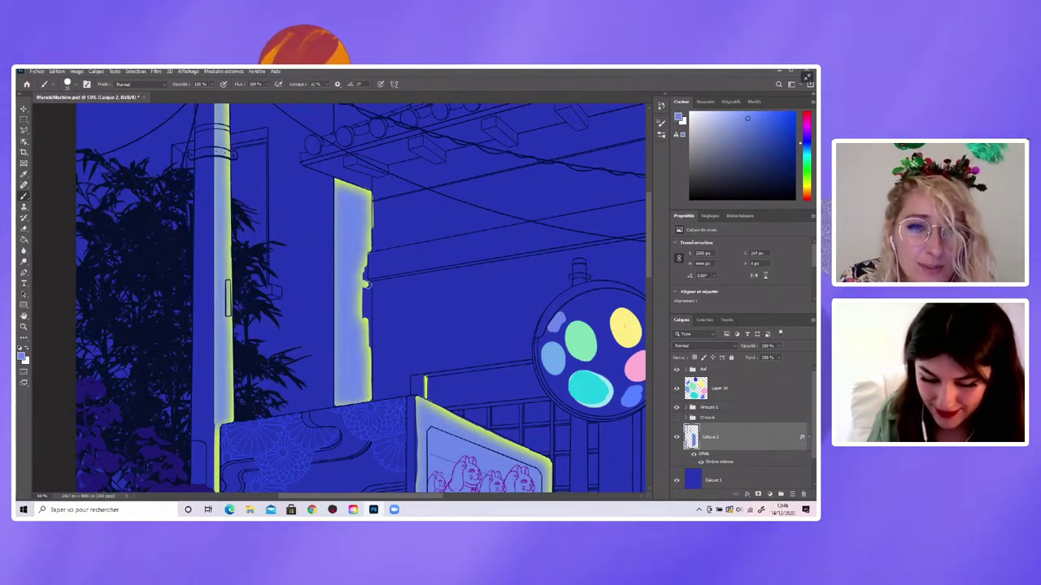
{"action": "mouse_move", "coordinate": [364, 291]}
{"action": "left_mouse_down"}
{"action": "mouse_move", "coordinate": [363, 319]}
{"action": "mouse_move", "coordinate": [363, 289]}
{"action": "left_mouse_up"}
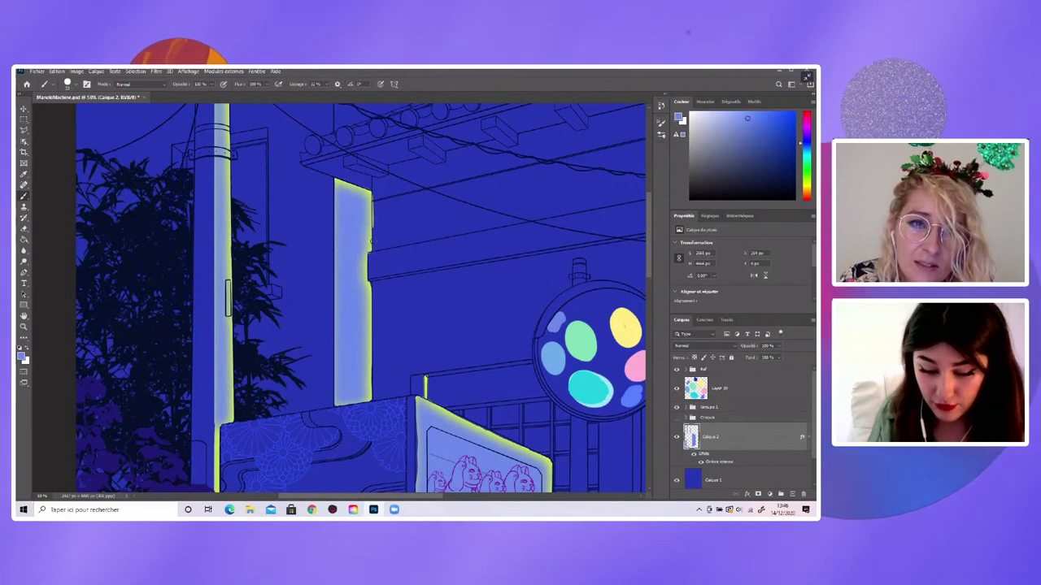
{"action": "key", "text": "e"}
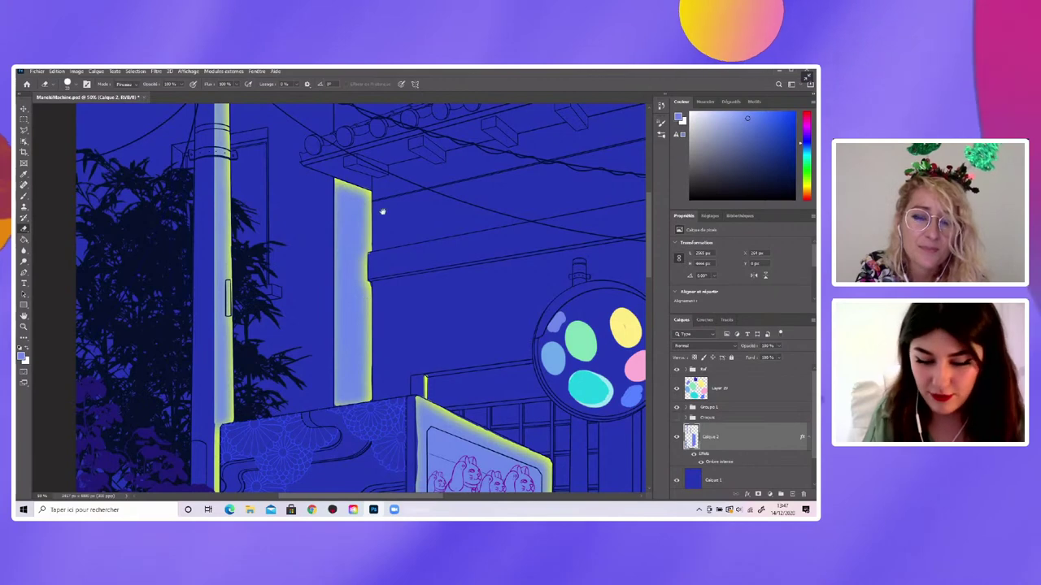
{"action": "left_click_drag", "start_coordinate": [382, 211], "coordinate": [371, 326]}
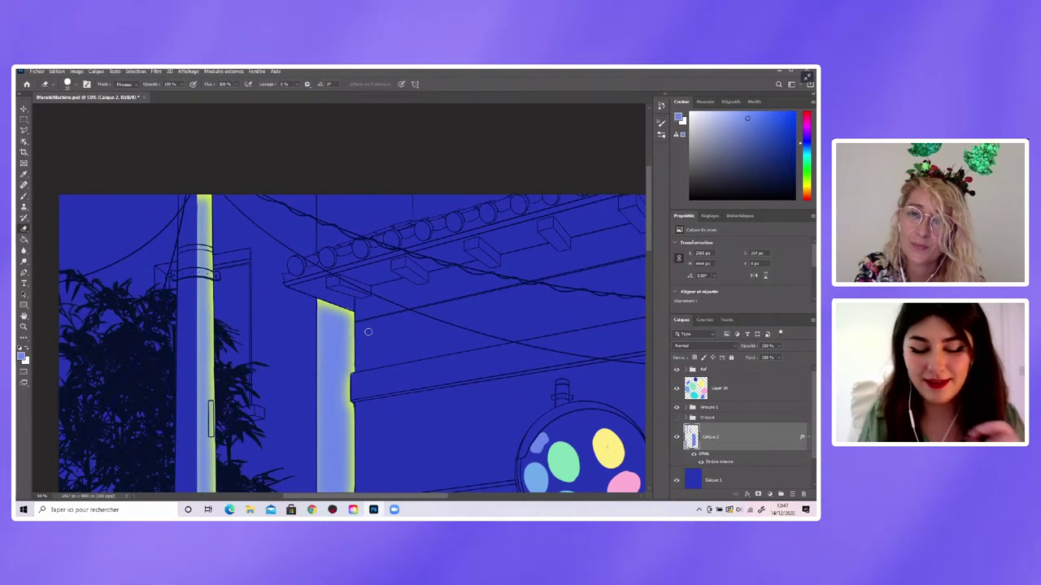
Paint light blue along the roof beam so the panel reaches up to the top edge
{"action": "key", "text": "b"}
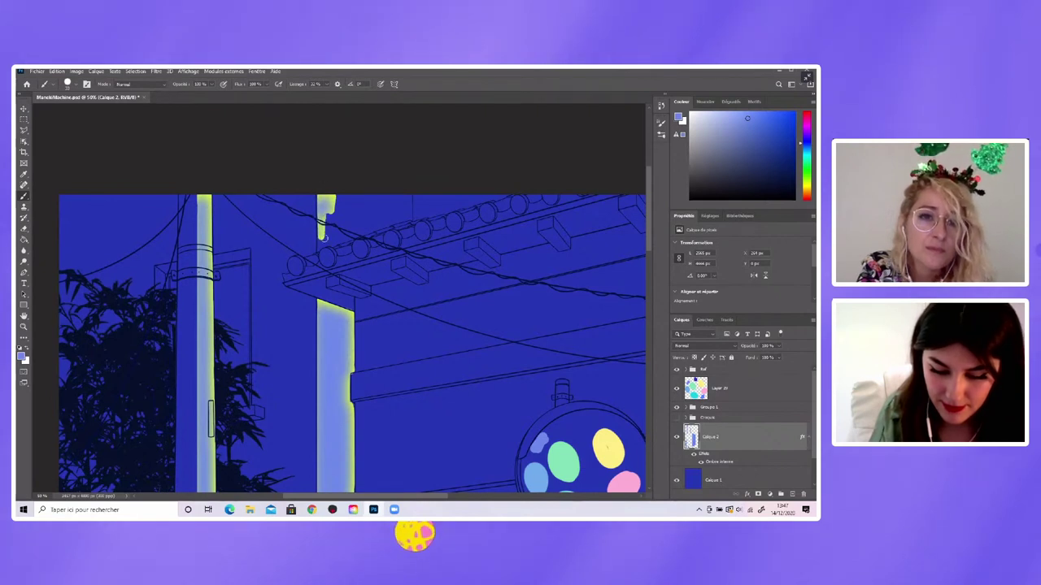
{"action": "mouse_move", "coordinate": [334, 194]}
{"action": "left_mouse_down"}
{"action": "mouse_move", "coordinate": [411, 197]}
{"action": "mouse_move", "coordinate": [357, 213]}
{"action": "mouse_move", "coordinate": [366, 202]}
{"action": "mouse_move", "coordinate": [387, 209]}
{"action": "left_mouse_up"}
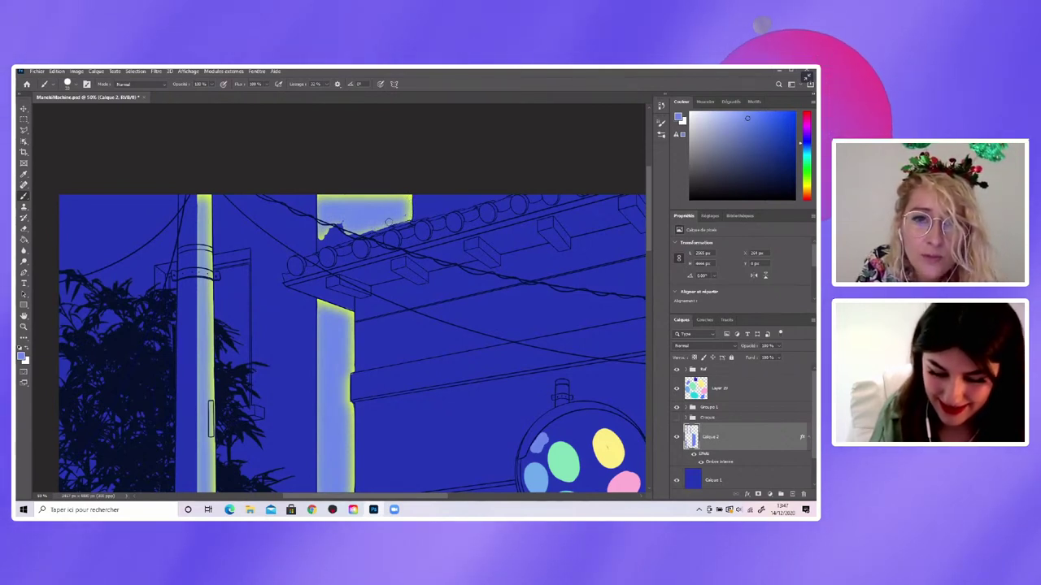
{"action": "left_click_drag", "start_coordinate": [345, 233], "coordinate": [322, 236]}
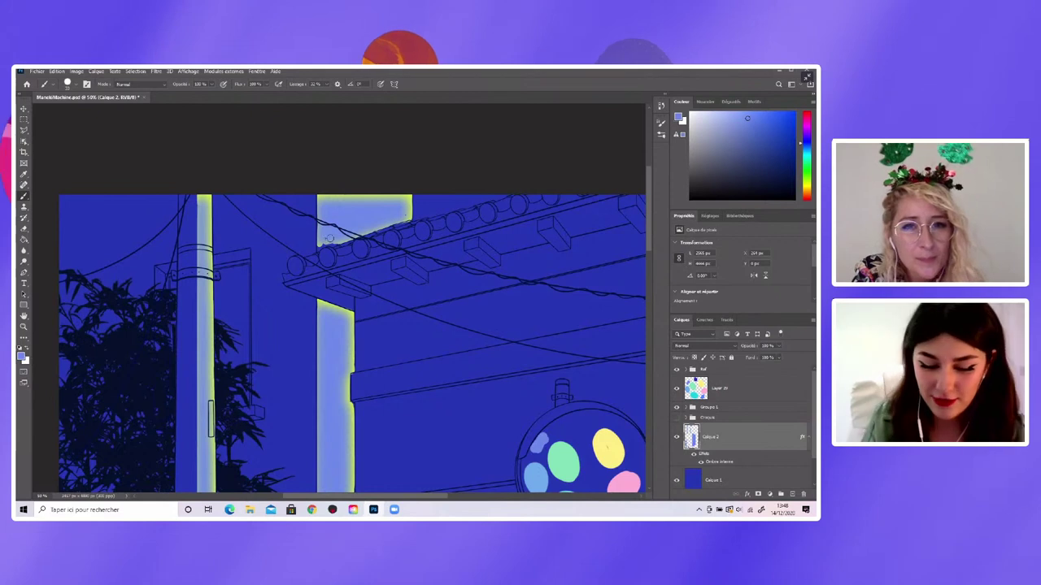
{"action": "right_click", "coordinate": [328, 241]}
{"action": "key", "text": "Escape"}
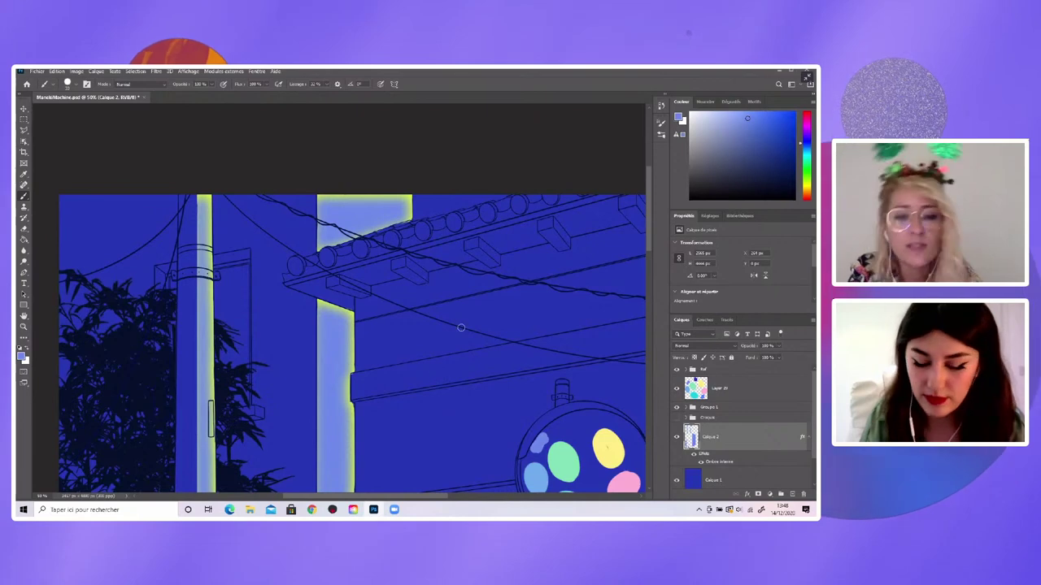
{"action": "scroll", "coordinate": [452, 319], "scroll_direction": "down", "scroll_amount": 1}
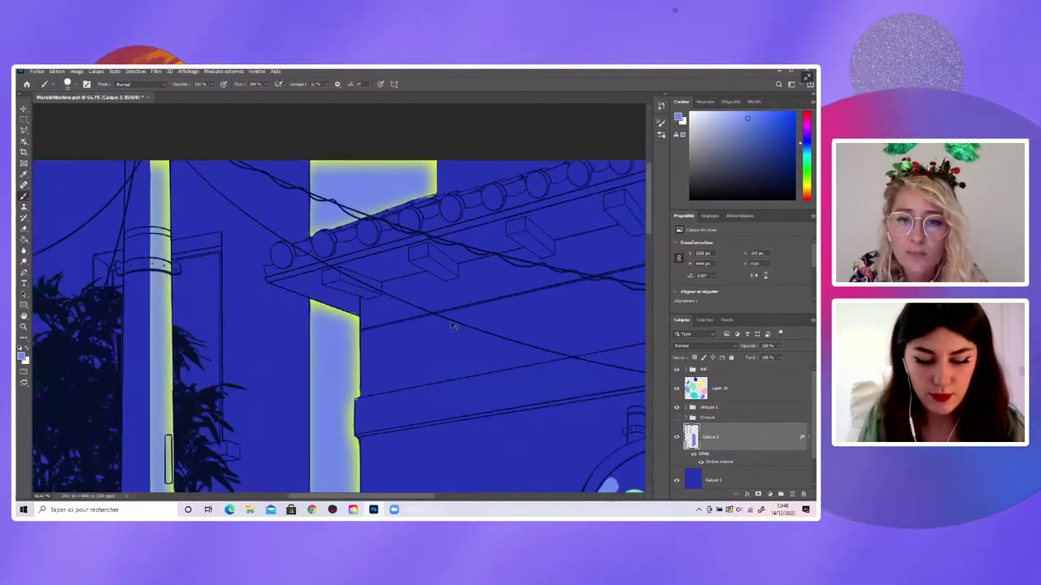
{"action": "scroll", "coordinate": [455, 341], "scroll_direction": "down", "scroll_amount": 1}
{"action": "scroll", "coordinate": [448, 342], "scroll_direction": "down", "scroll_amount": 1}
{"action": "scroll", "coordinate": [446, 369], "scroll_direction": "down", "scroll_amount": 1}
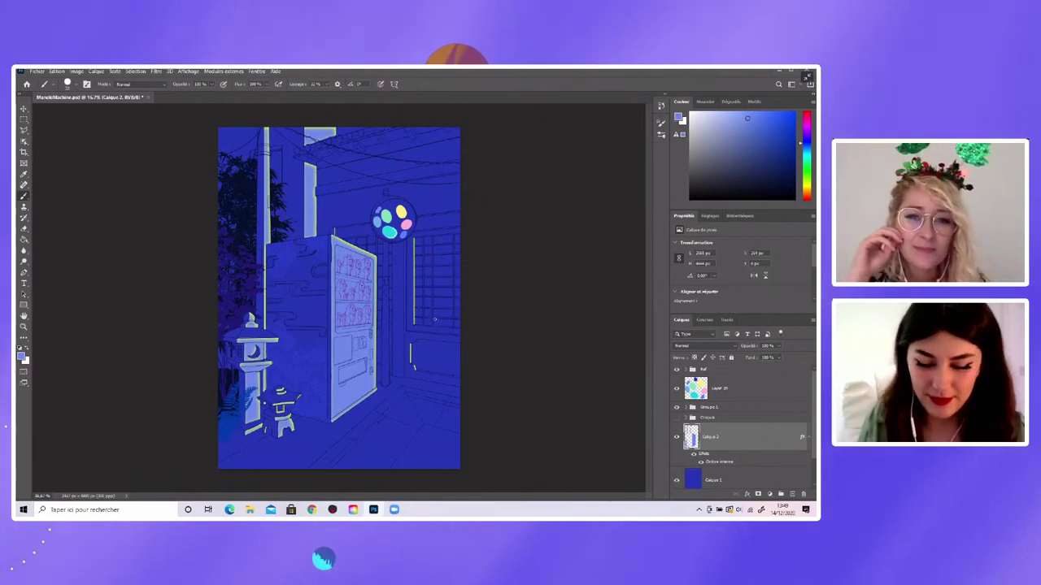
{"action": "scroll", "coordinate": [434, 319], "scroll_direction": "down", "scroll_amount": 1}
{"action": "scroll", "coordinate": [453, 317], "scroll_direction": "up", "scroll_amount": 2}
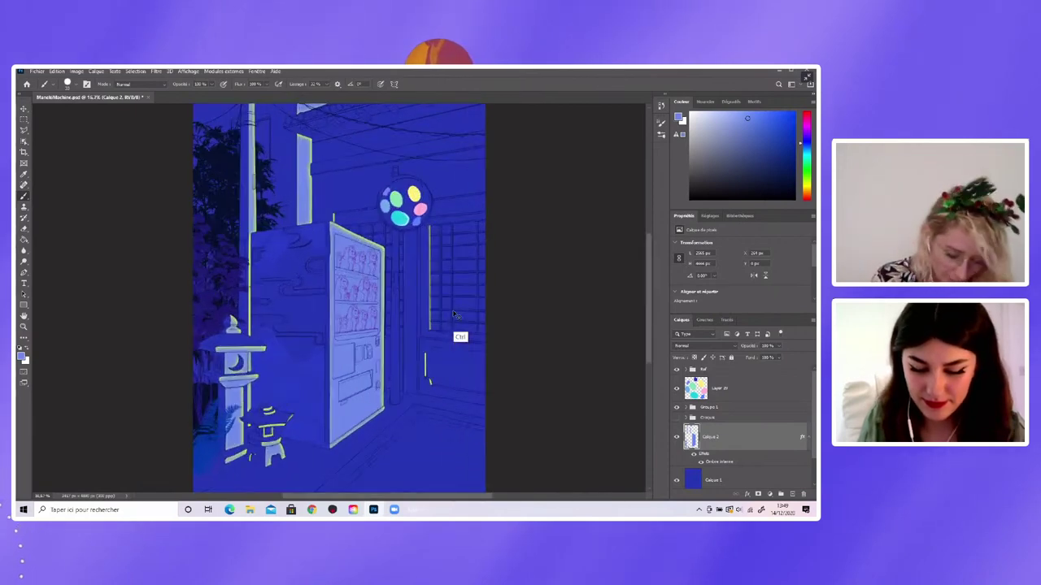
{"action": "scroll", "coordinate": [455, 316], "scroll_direction": "up", "scroll_amount": 3}
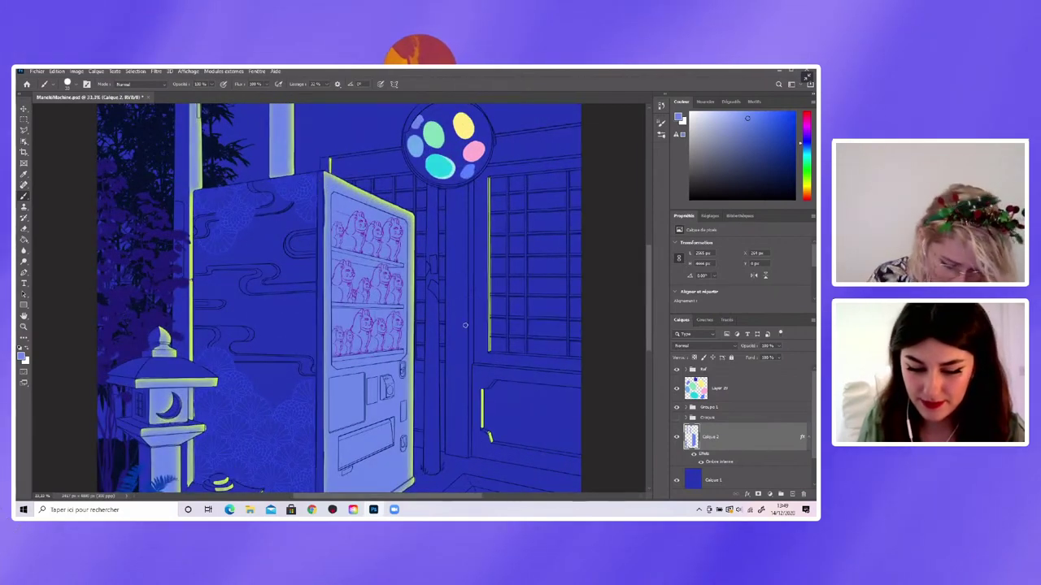
Zoom in on the lantern sign and paint a yellow glow on its cap
{"action": "key", "text": "ctrl+plus"}
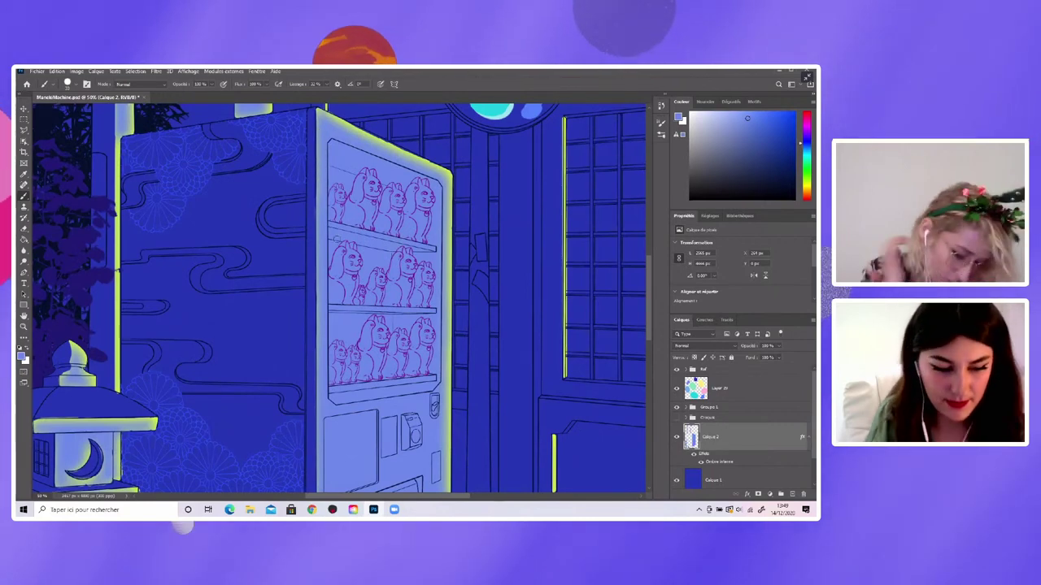
{"action": "scroll", "coordinate": [450, 332], "scroll_direction": "up", "scroll_amount": 3}
{"action": "scroll", "coordinate": [426, 344], "scroll_direction": "right", "scroll_amount": 3}
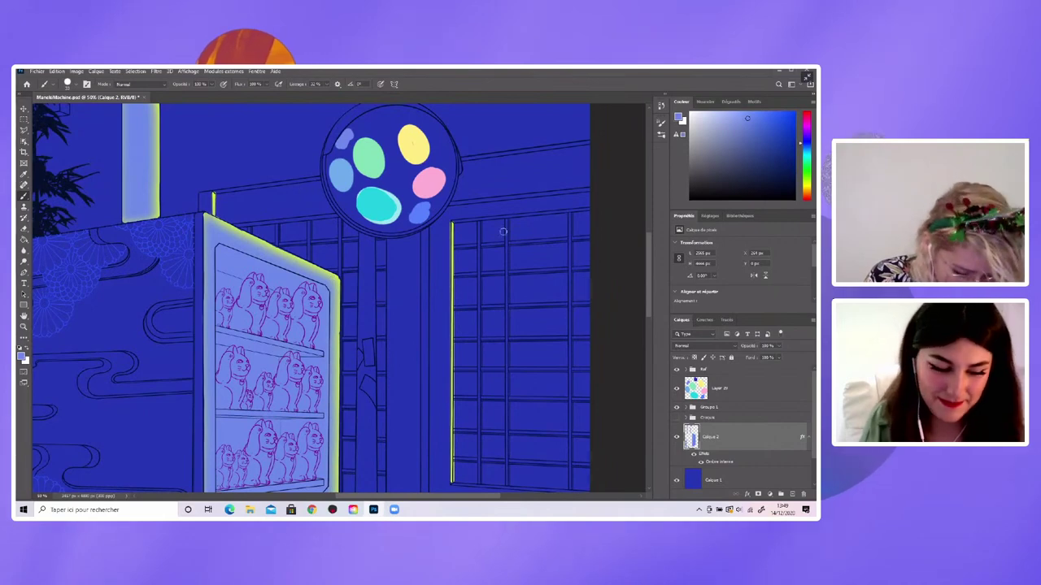
{"action": "scroll", "coordinate": [508, 378], "scroll_direction": "up", "scroll_amount": 5}
{"action": "scroll", "coordinate": [507, 379], "scroll_direction": "up", "scroll_amount": 3}
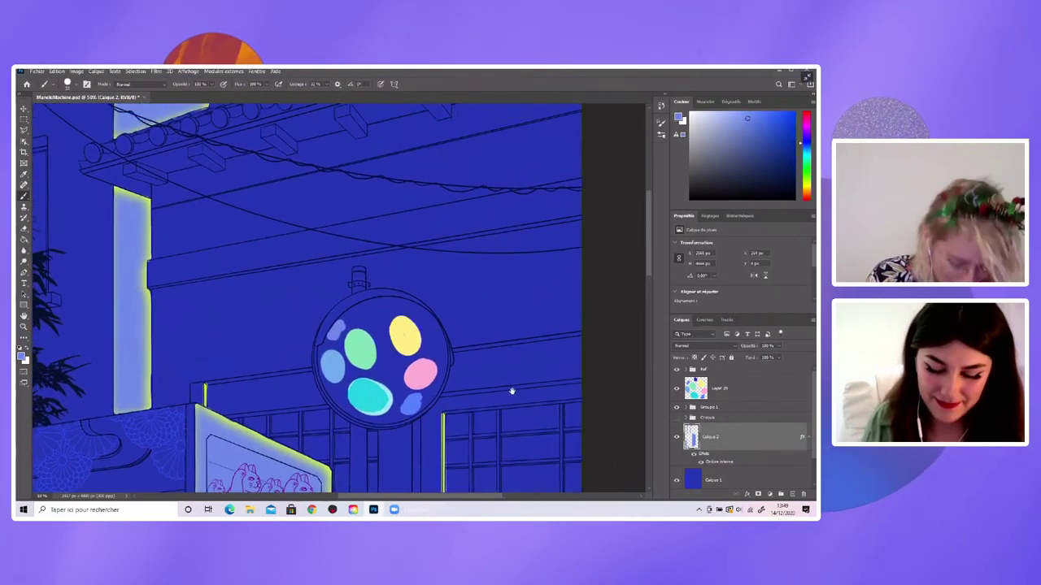
{"action": "scroll", "coordinate": [426, 368], "scroll_direction": "down", "scroll_amount": 3}
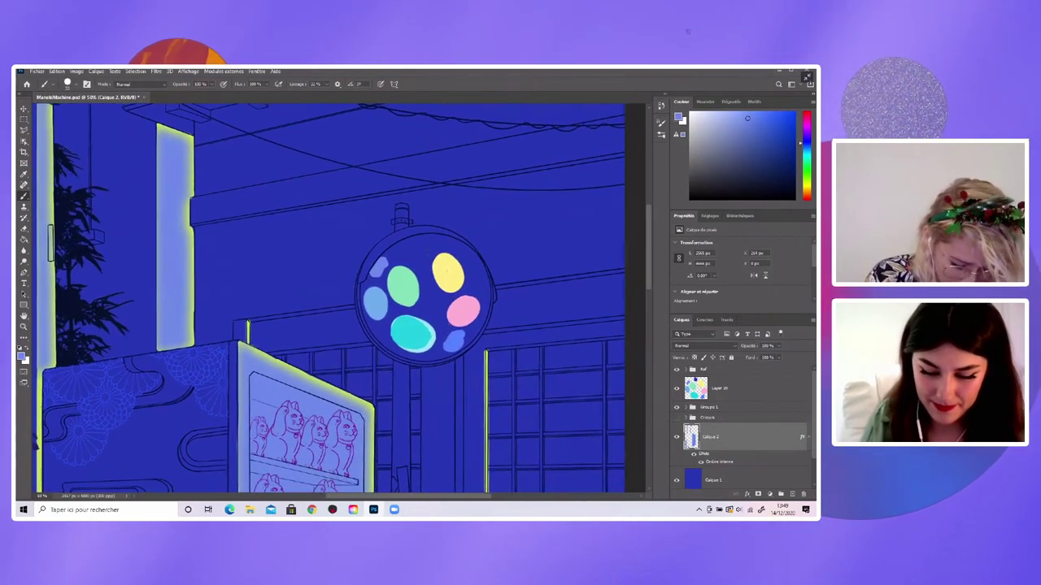
{"action": "left_click_drag", "start_coordinate": [407, 208], "coordinate": [406, 221]}
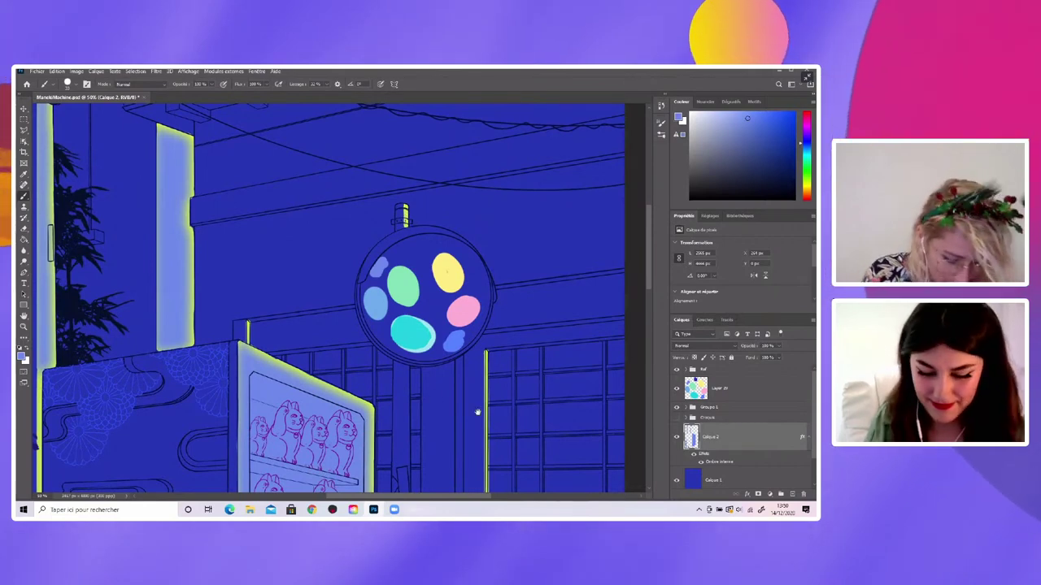
Draw a straight yellow-green glow line down the pole beneath the sign
{"action": "left_click_drag", "start_coordinate": [473, 337], "coordinate": [436, 110]}
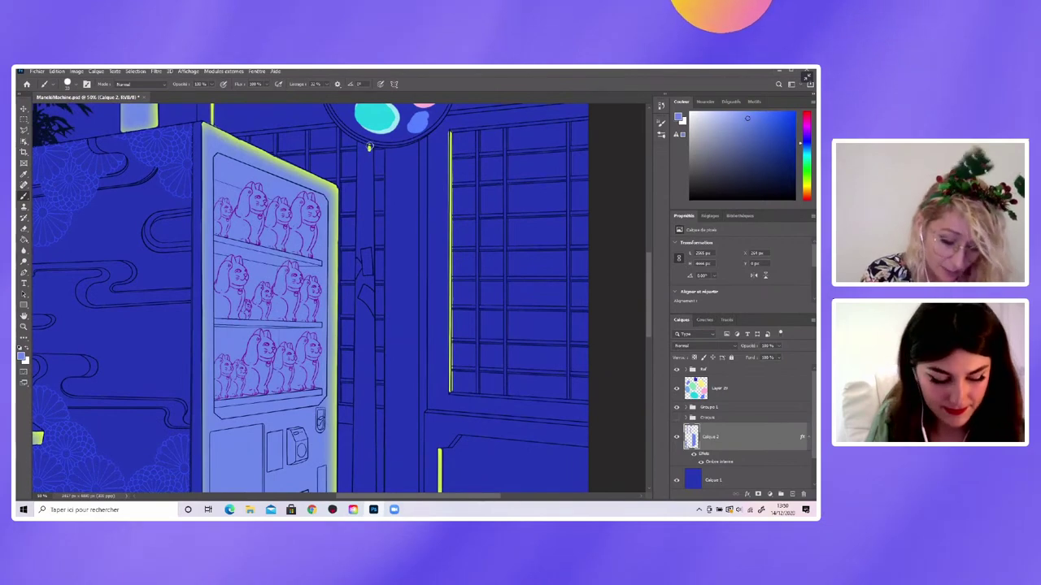
{"action": "left_click_drag", "start_coordinate": [371, 198], "coordinate": [395, 435]}
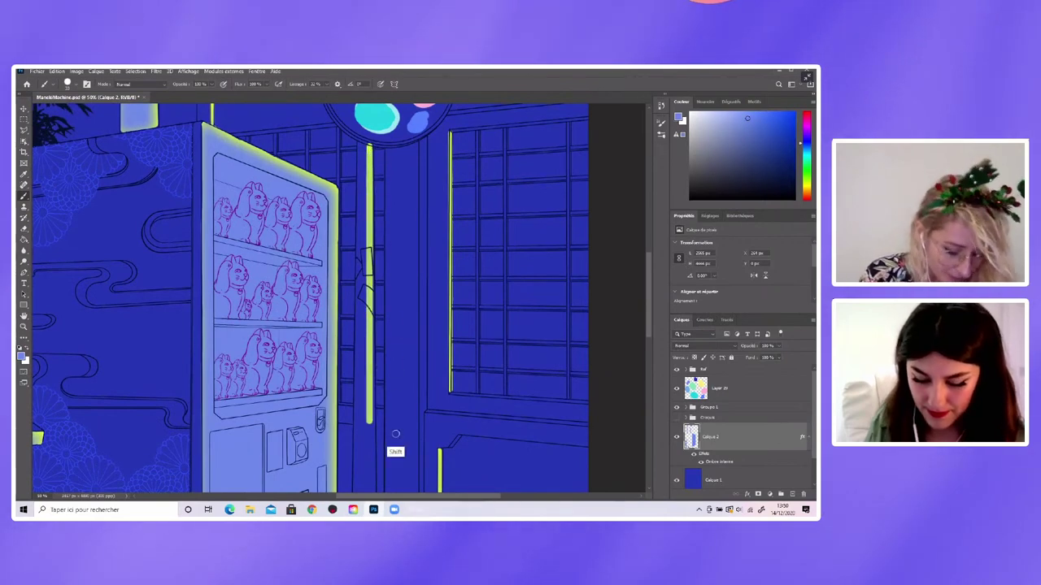
{"action": "scroll", "coordinate": [396, 468], "scroll_direction": "down", "scroll_amount": 3}
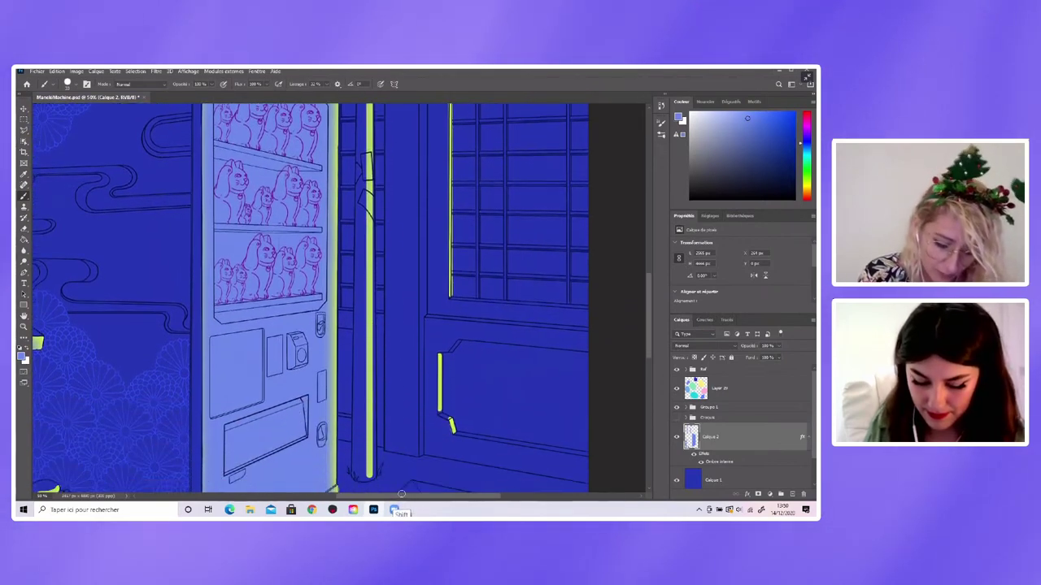
{"action": "key", "text": "e"}
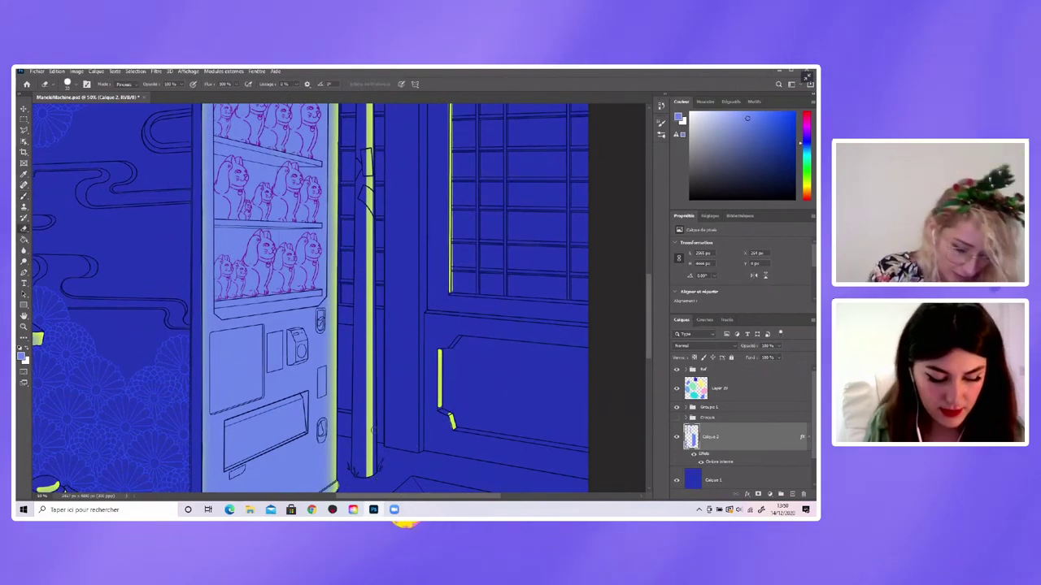
{"action": "key", "text": "b"}
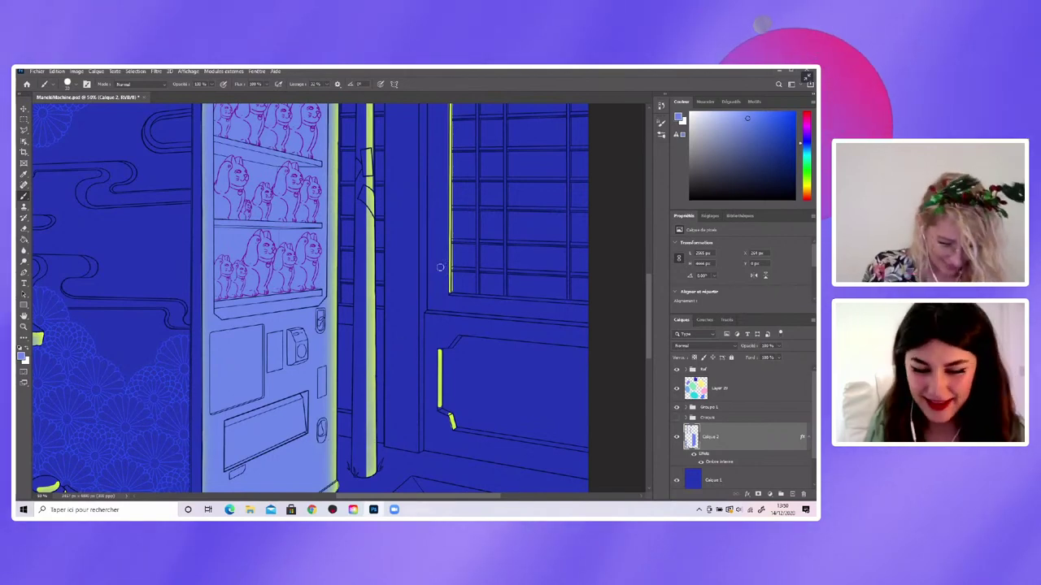
{"action": "scroll", "coordinate": [444, 344], "scroll_direction": "up", "scroll_amount": 1}
{"action": "scroll", "coordinate": [439, 367], "scroll_direction": "up", "scroll_amount": 4}
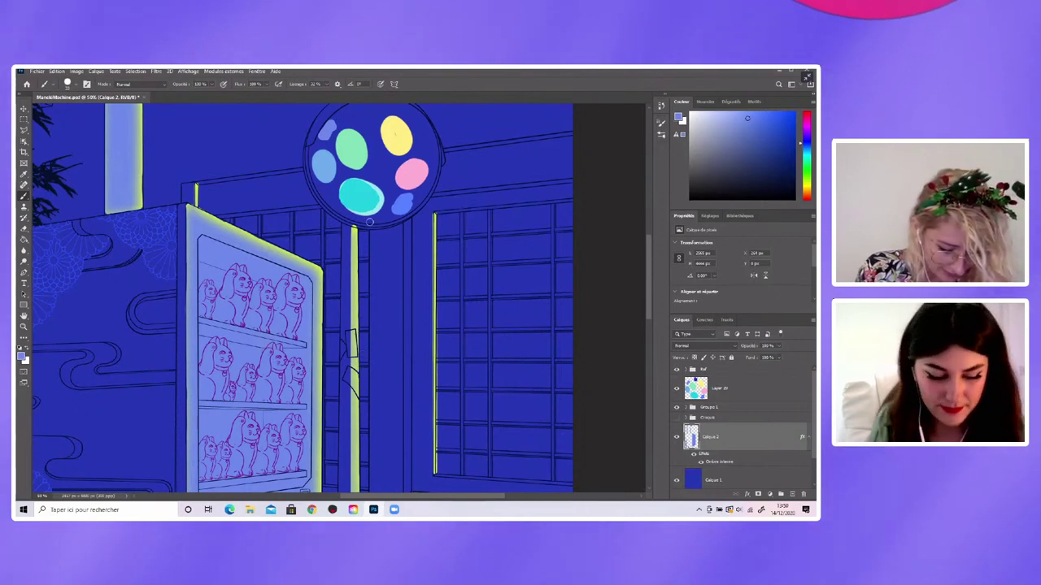
{"action": "key", "text": "e"}
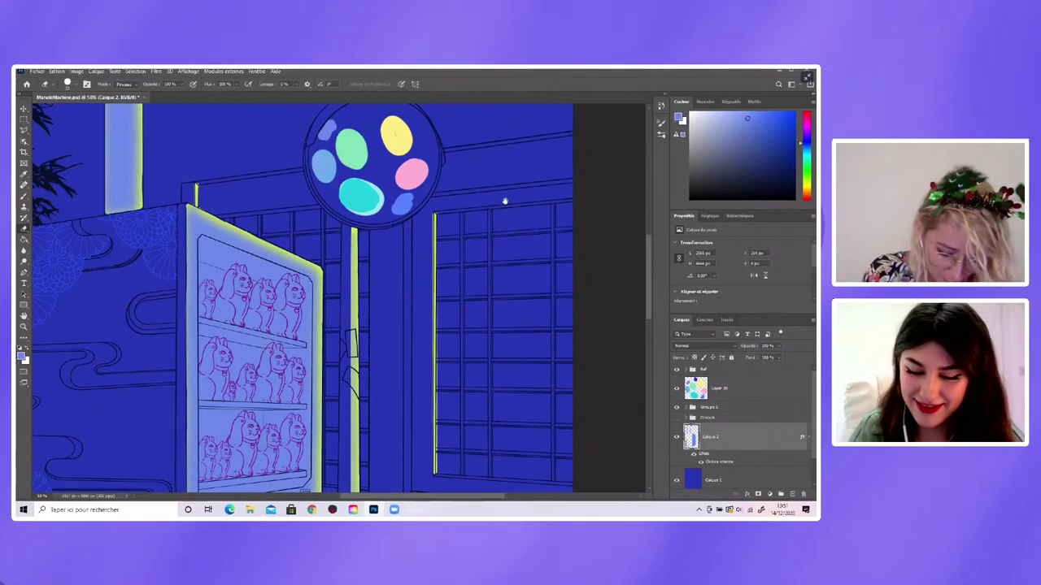
{"action": "mouse_move", "coordinate": [500, 227]}
{"action": "left_mouse_down"}
{"action": "mouse_move", "coordinate": [492, 381]}
{"action": "mouse_move", "coordinate": [553, 413]}
{"action": "left_mouse_up"}
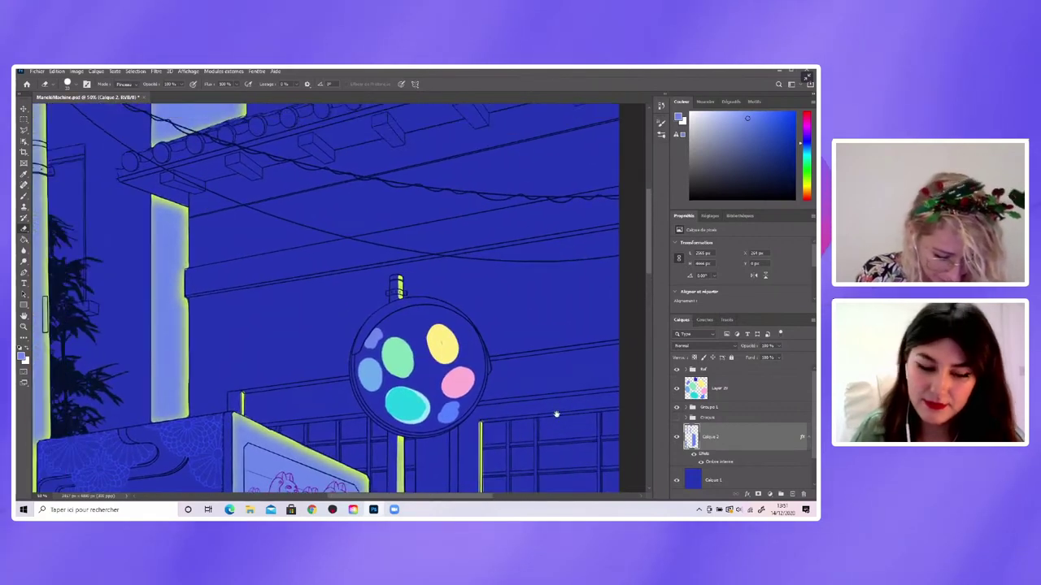
{"action": "left_click_drag", "start_coordinate": [312, 244], "coordinate": [318, 235]}
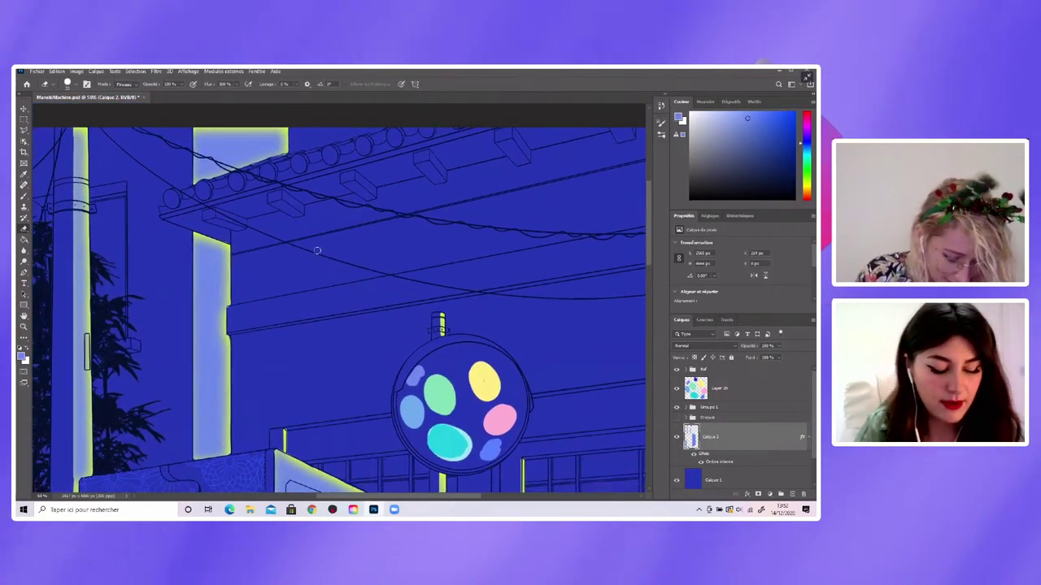
Brush short yellow-green glow strokes onto the two blocks under the roof beam
{"action": "key", "text": "b"}
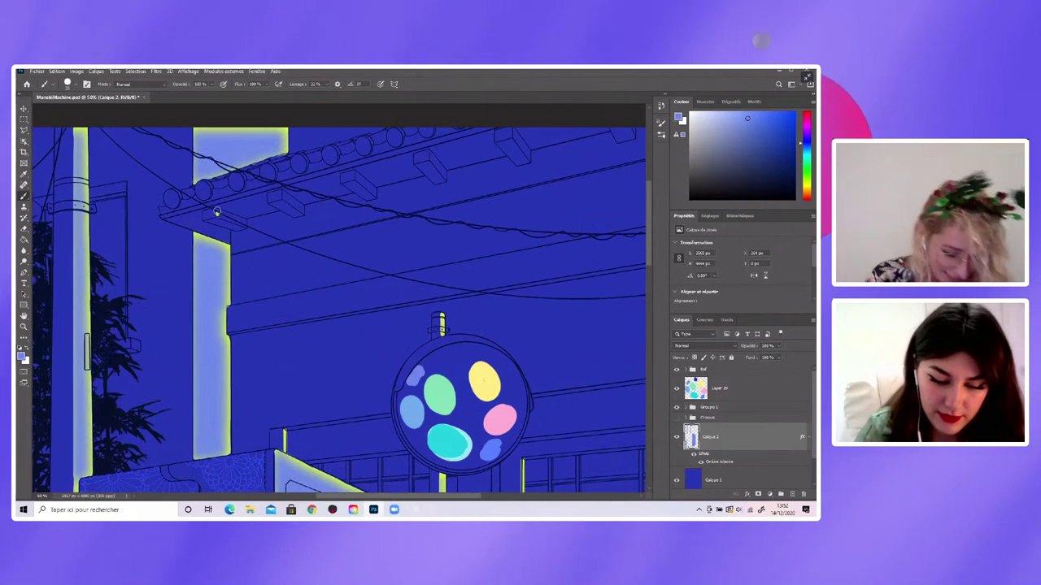
{"action": "left_click_drag", "start_coordinate": [218, 212], "coordinate": [239, 218]}
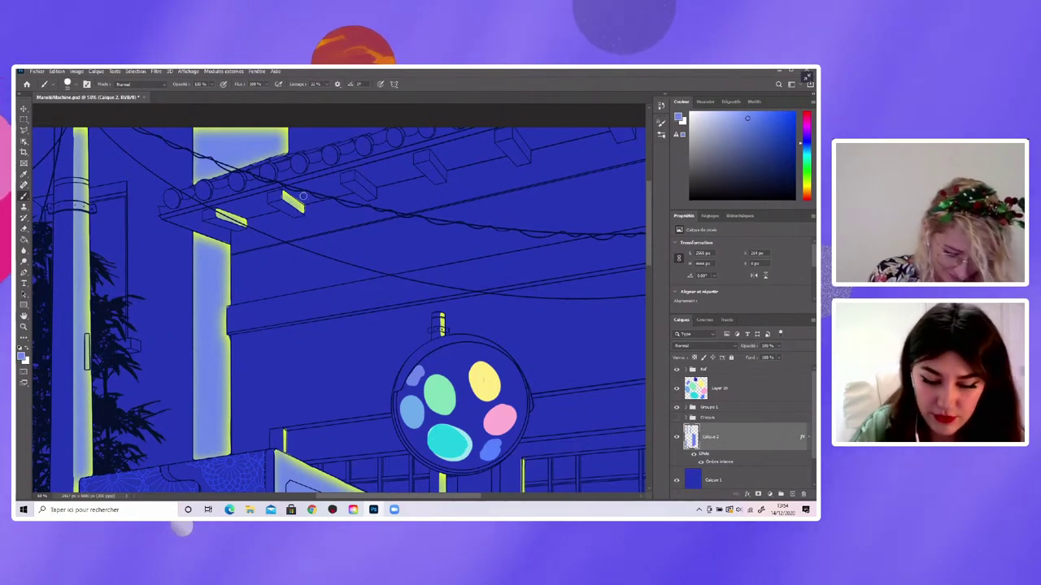
Paint a yellow glow edge on the roof bracket above the lantern sign, tidying with the Eraser
{"action": "key", "text": "e"}
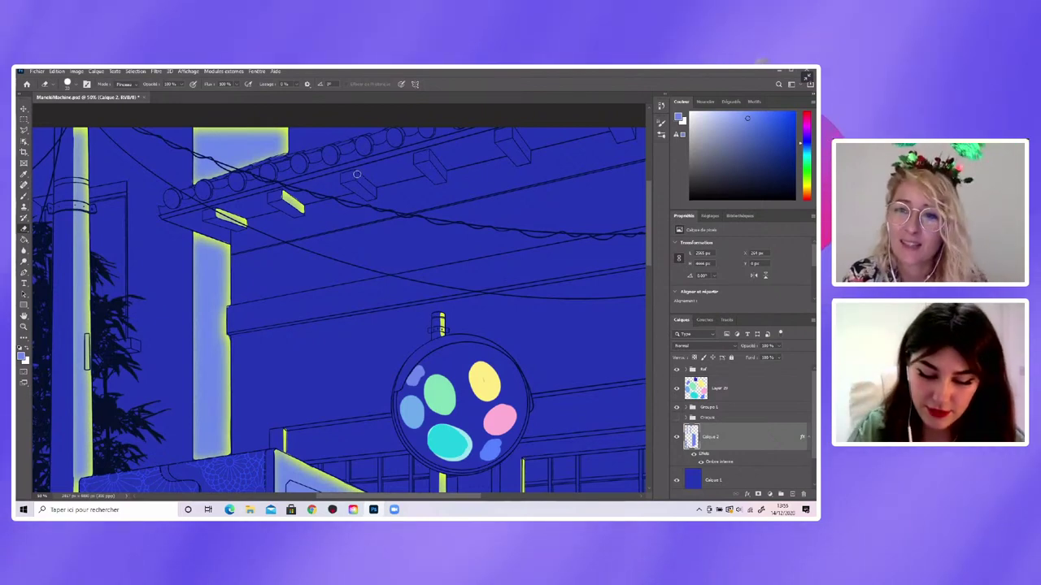
{"action": "key", "text": "b"}
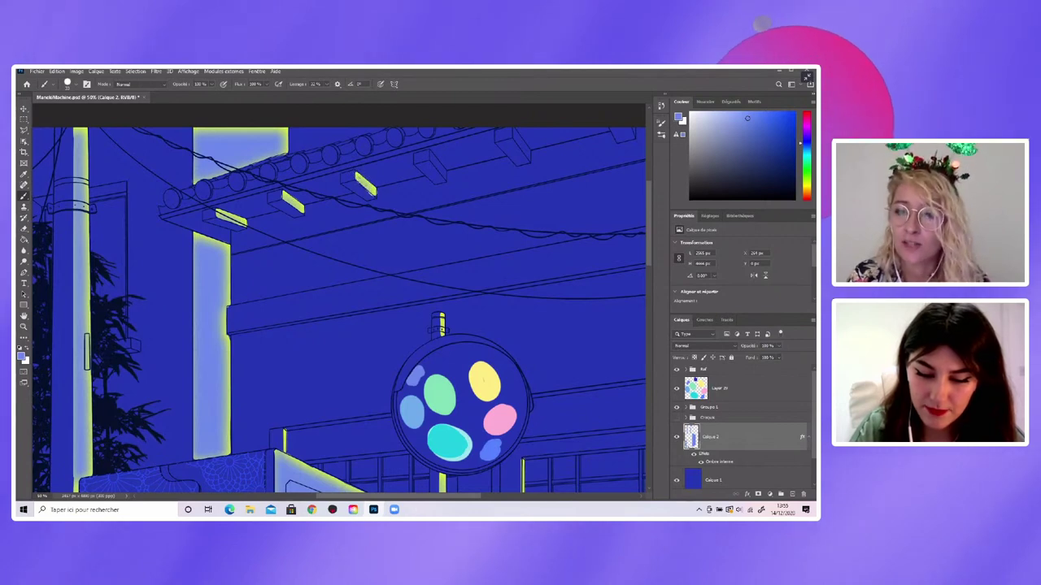
{"action": "key", "text": "e"}
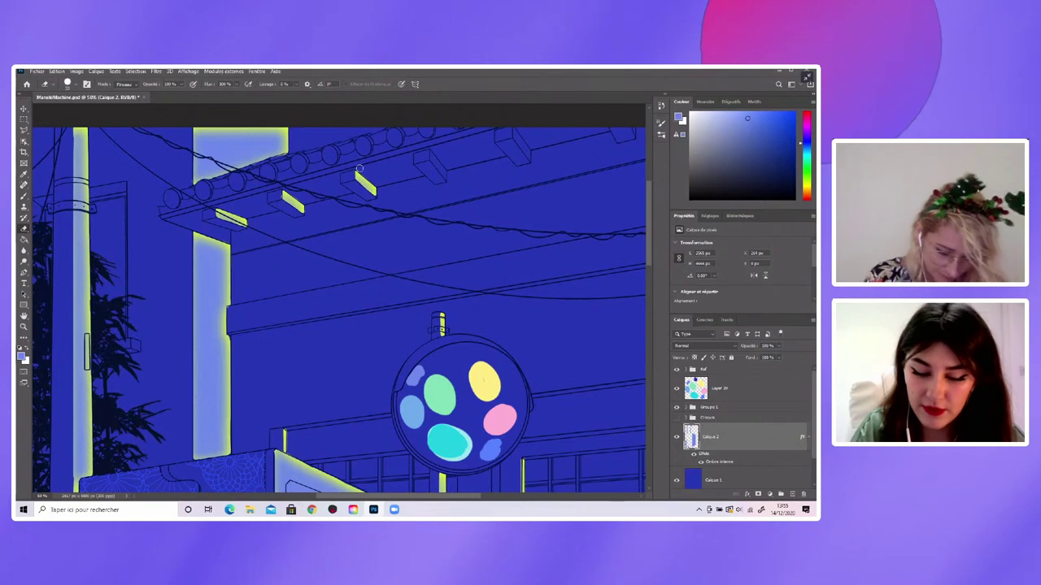
{"action": "key", "text": "b"}
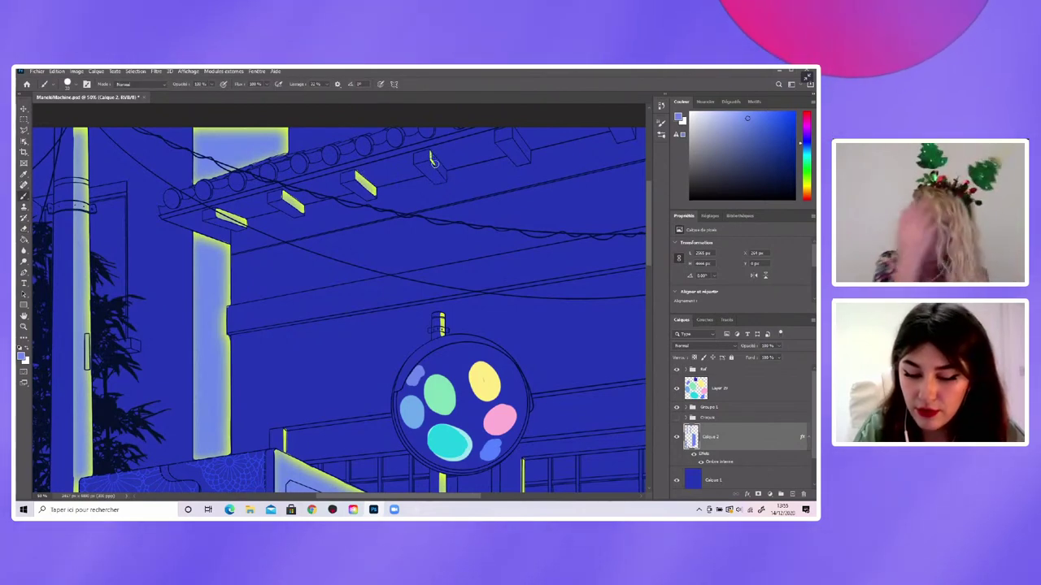
{"action": "left_click_drag", "start_coordinate": [431, 154], "coordinate": [440, 167]}
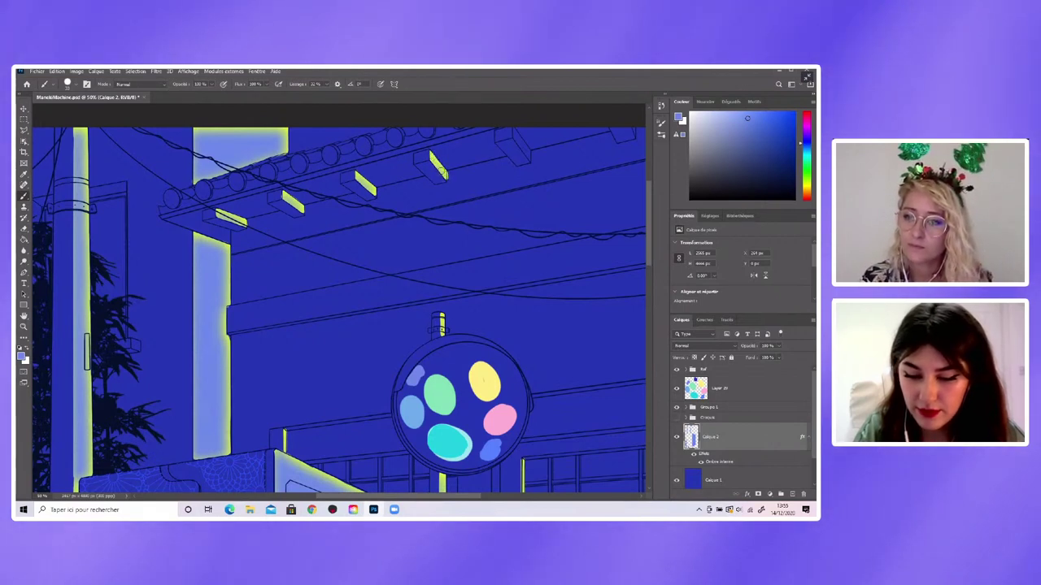
{"action": "key", "text": "e"}
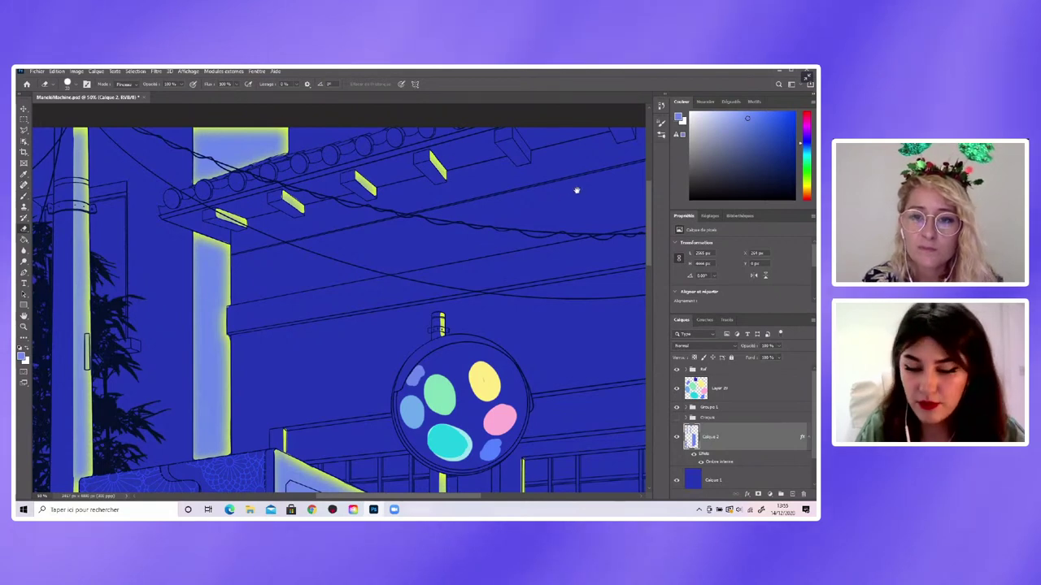
{"action": "left_click_drag", "start_coordinate": [576, 190], "coordinate": [468, 233]}
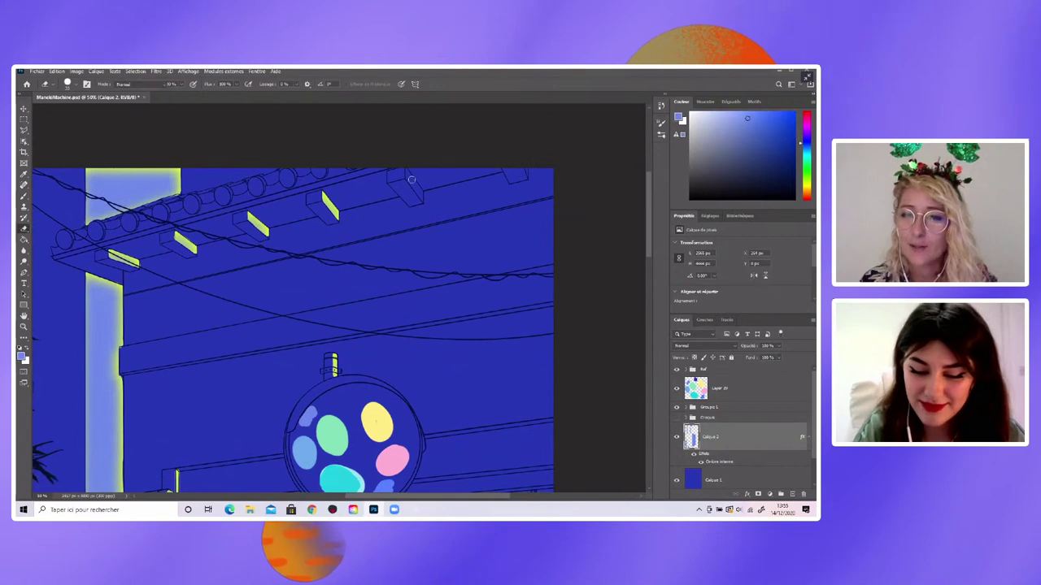
Add yellow glow to the rightmost roof brackets, erasing overspill between strokes
{"action": "key", "text": "b"}
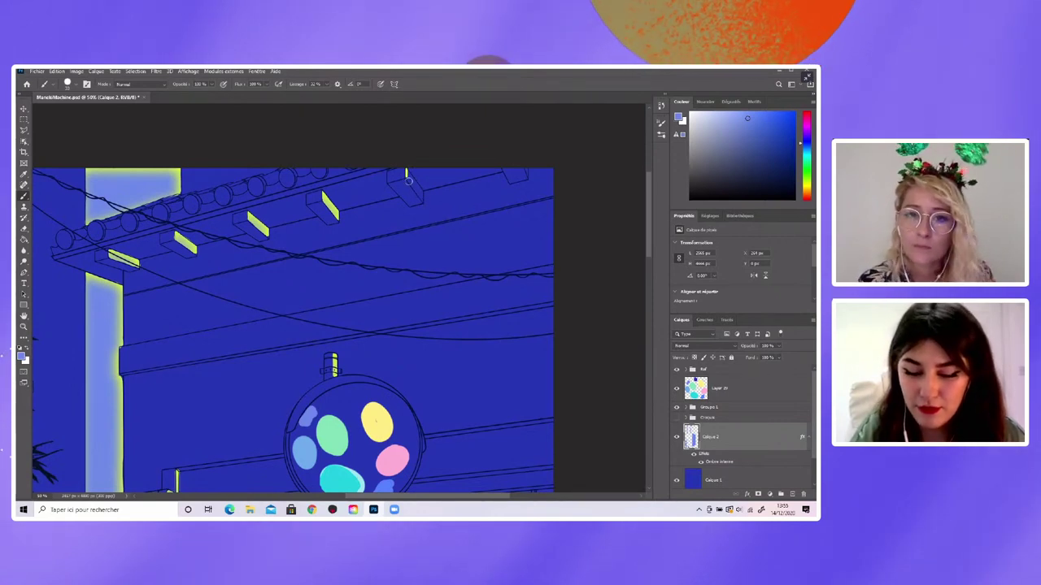
{"action": "left_click_drag", "start_coordinate": [406, 176], "coordinate": [414, 191]}
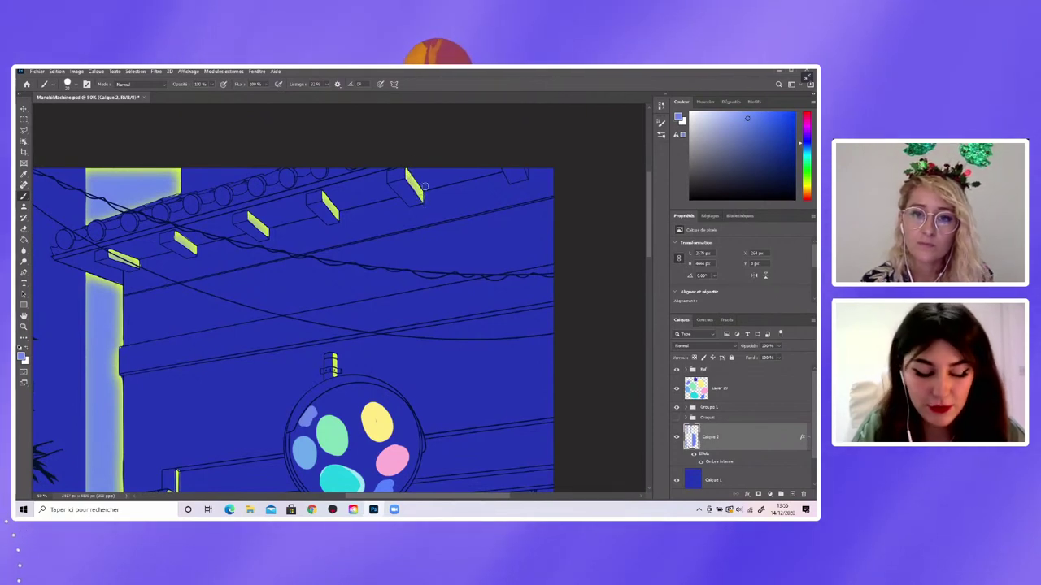
{"action": "key", "text": "e"}
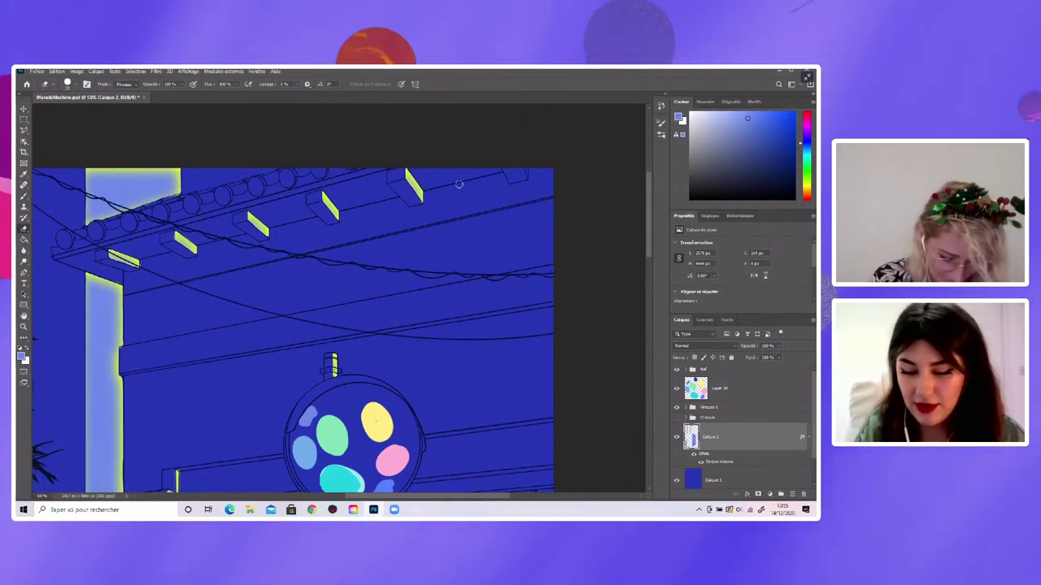
{"action": "key", "text": "b"}
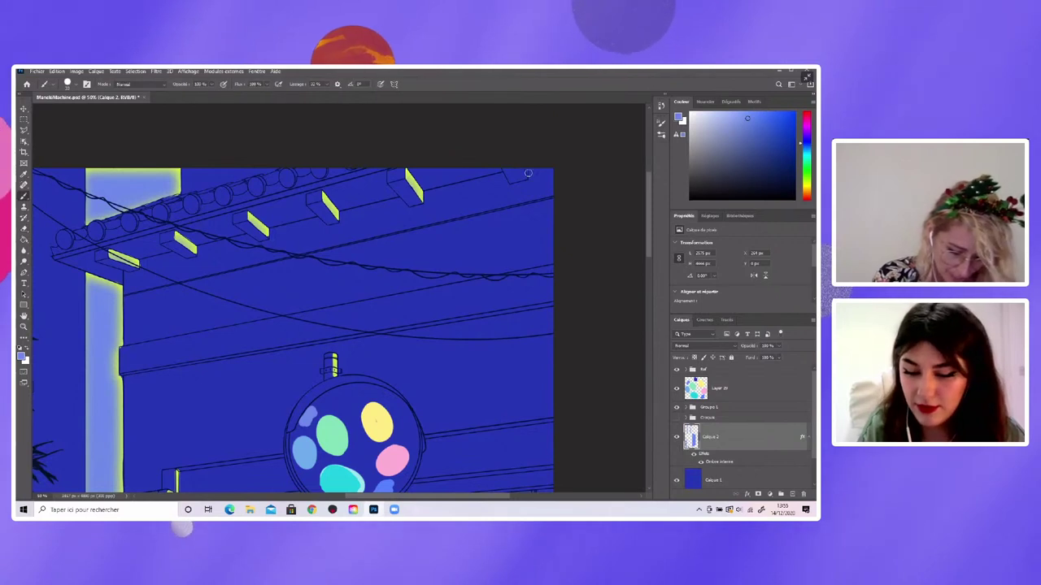
{"action": "left_click_drag", "start_coordinate": [524, 168], "coordinate": [528, 173]}
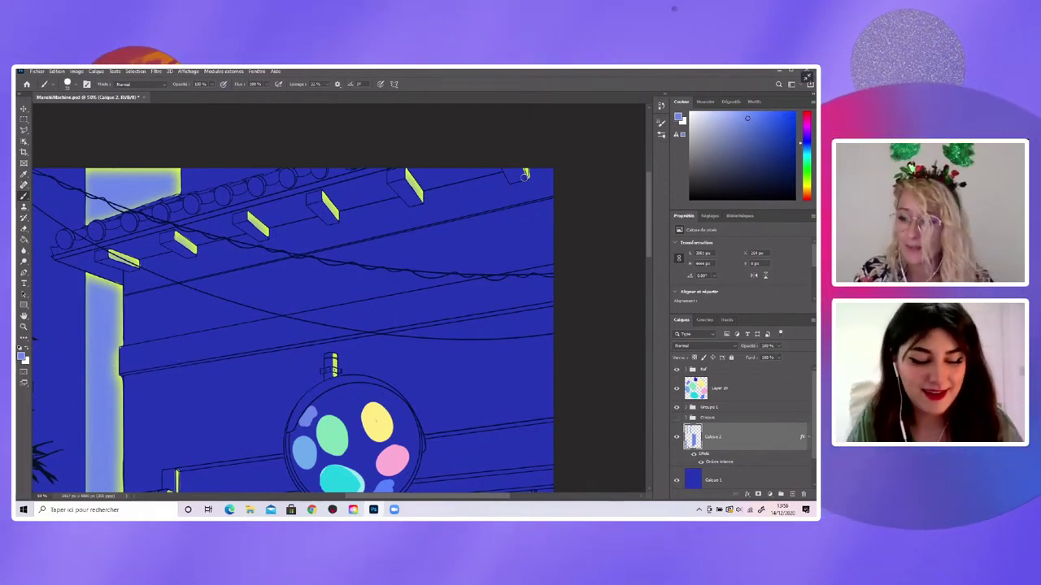
{"action": "key", "text": "e"}
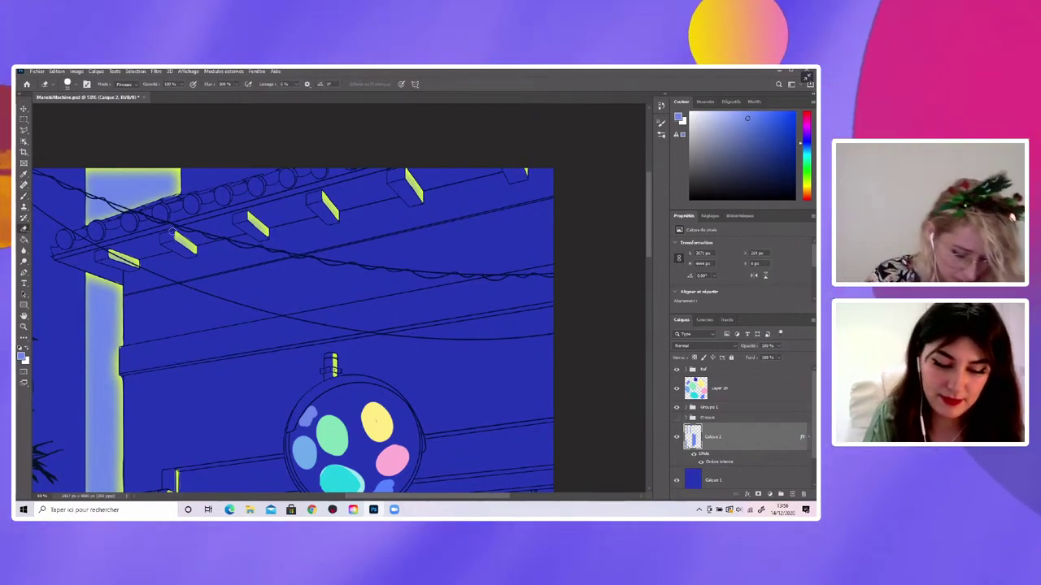
{"action": "key", "text": "b"}
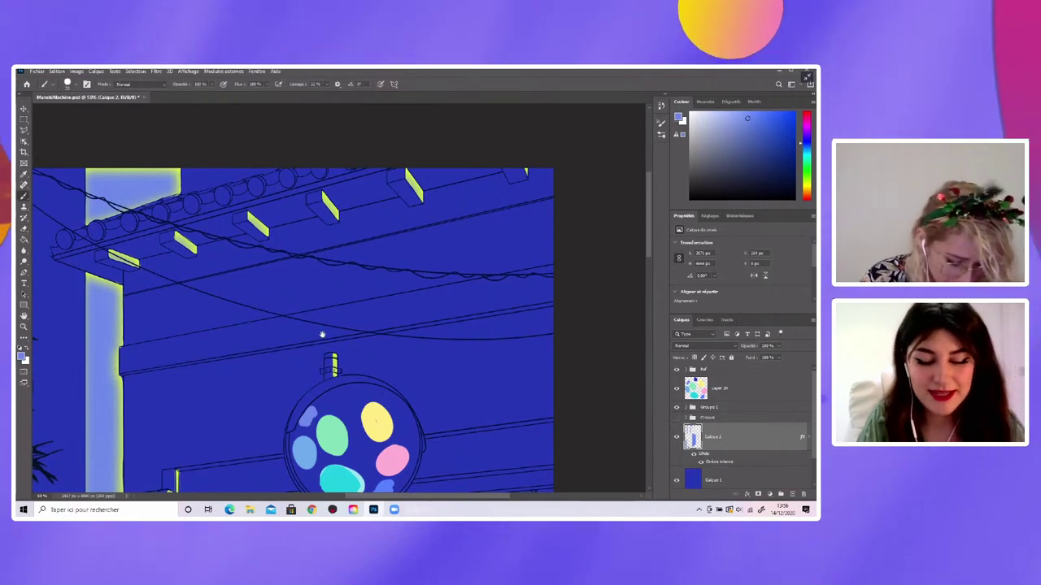
{"action": "mouse_move", "coordinate": [343, 326]}
{"action": "left_mouse_down"}
{"action": "mouse_move", "coordinate": [413, 281]}
{"action": "mouse_move", "coordinate": [437, 320]}
{"action": "mouse_move", "coordinate": [450, 300]}
{"action": "mouse_move", "coordinate": [523, 309]}
{"action": "mouse_move", "coordinate": [569, 299]}
{"action": "left_mouse_up"}
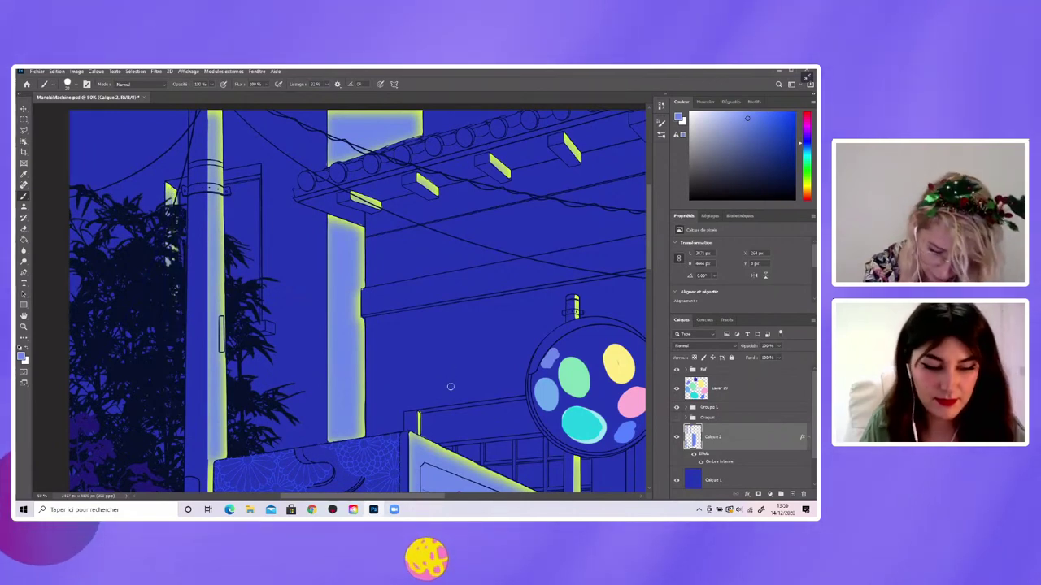
Pan to the vending machine's side with the Eraser ready for cleaning its yellow edge strokes
{"action": "mouse_move", "coordinate": [483, 374]}
{"action": "left_mouse_down"}
{"action": "mouse_move", "coordinate": [348, 422]}
{"action": "mouse_move", "coordinate": [276, 287]}
{"action": "left_mouse_up"}
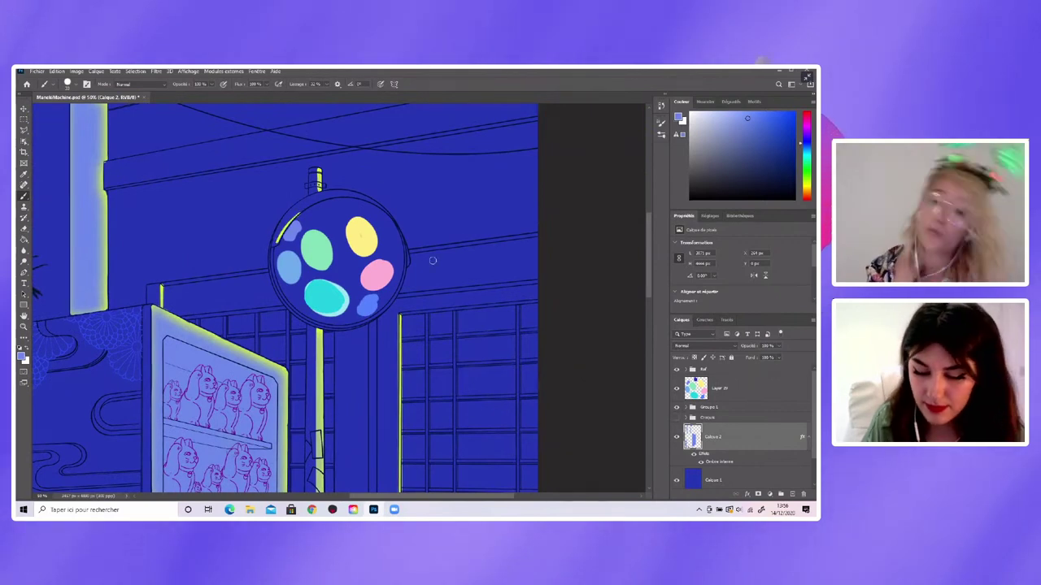
{"action": "left_click_drag", "start_coordinate": [446, 396], "coordinate": [519, 241]}
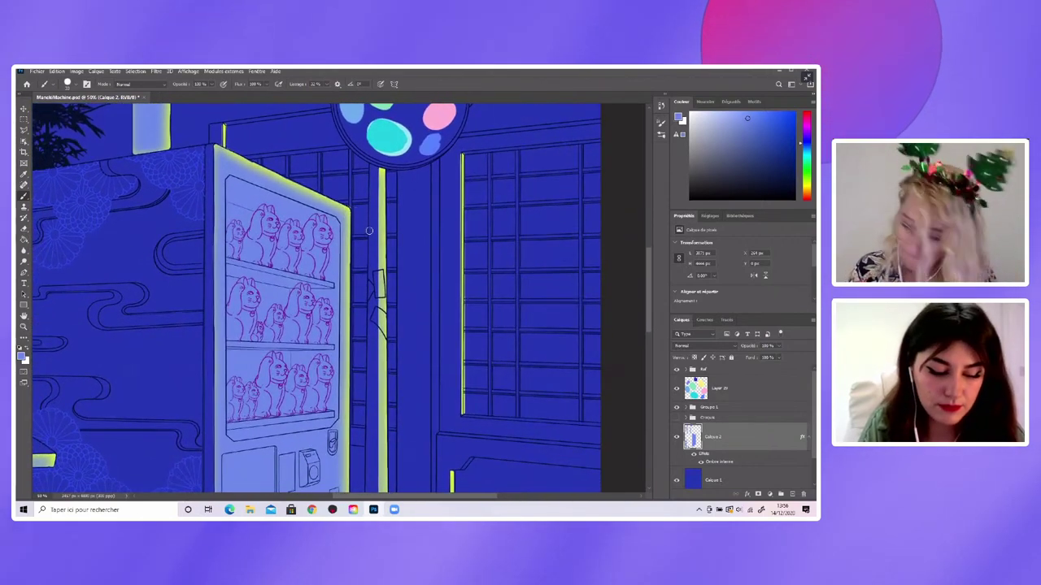
{"action": "key", "text": "e"}
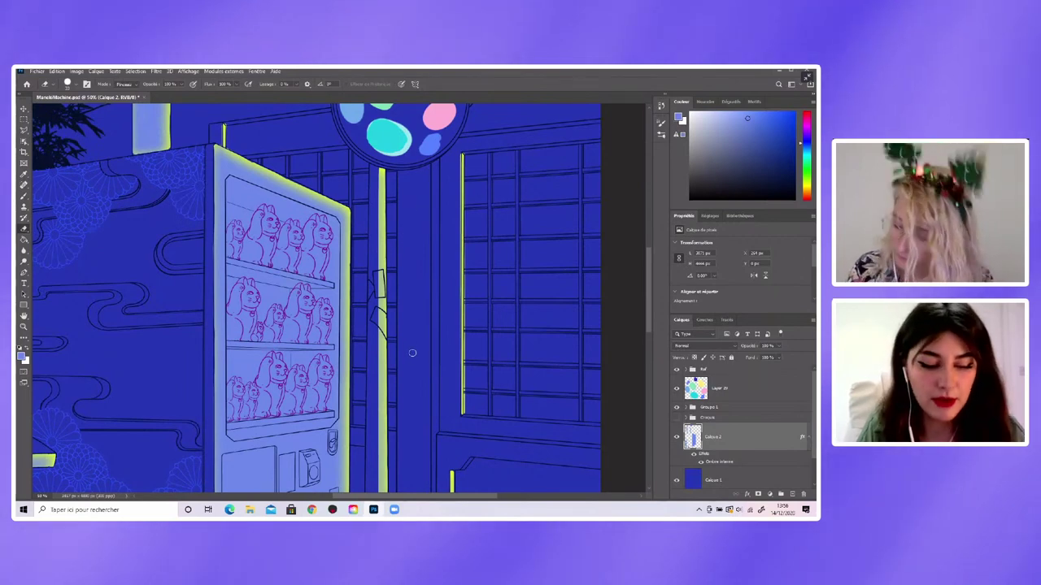
{"action": "mouse_move", "coordinate": [401, 376]}
{"action": "left_mouse_down"}
{"action": "mouse_move", "coordinate": [418, 296]}
{"action": "mouse_move", "coordinate": [420, 355]}
{"action": "mouse_move", "coordinate": [418, 295]}
{"action": "mouse_move", "coordinate": [403, 266]}
{"action": "mouse_move", "coordinate": [425, 227]}
{"action": "mouse_move", "coordinate": [425, 248]}
{"action": "left_mouse_up"}
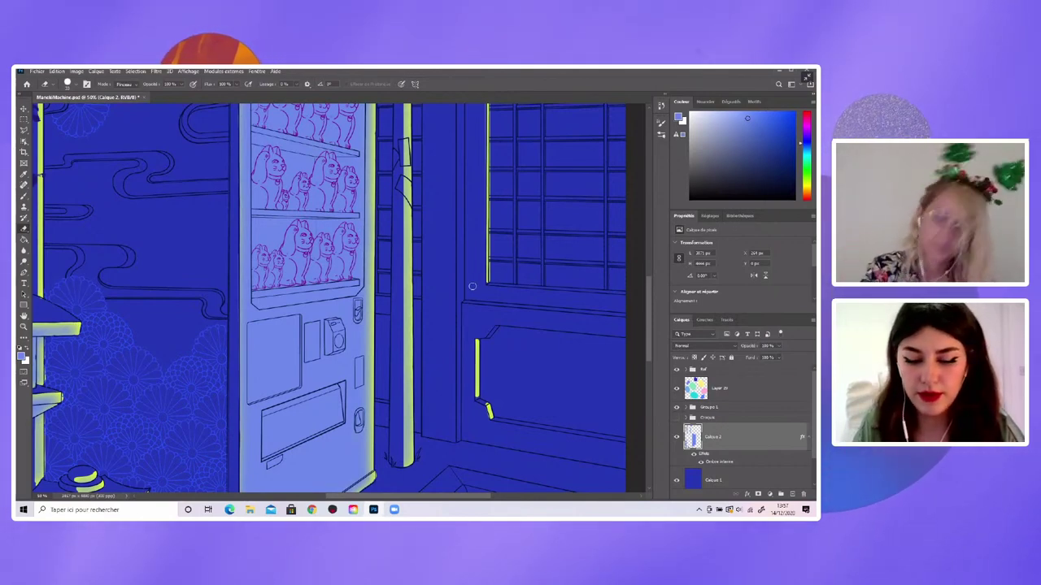
{"action": "left_click_drag", "start_coordinate": [472, 236], "coordinate": [447, 444]}
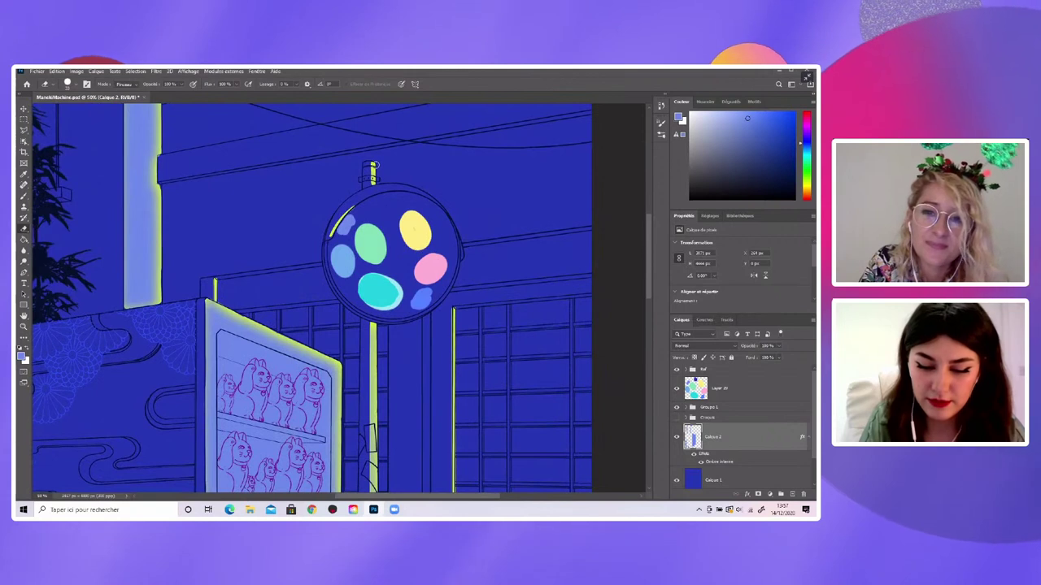
{"action": "key", "text": "b"}
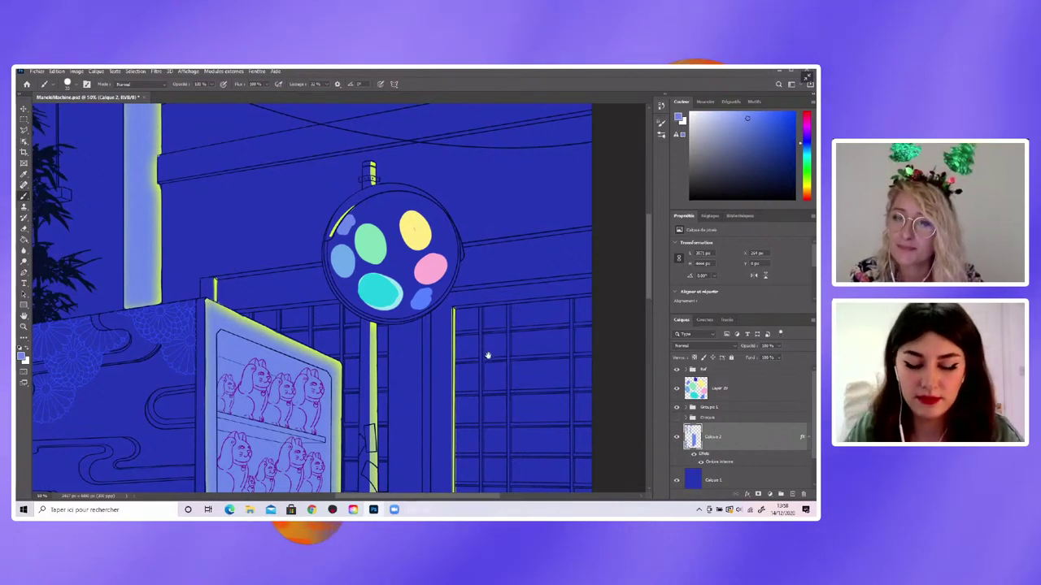
{"action": "mouse_move", "coordinate": [488, 356]}
{"action": "left_mouse_down"}
{"action": "mouse_move", "coordinate": [499, 221]}
{"action": "mouse_move", "coordinate": [475, 135]}
{"action": "left_mouse_up"}
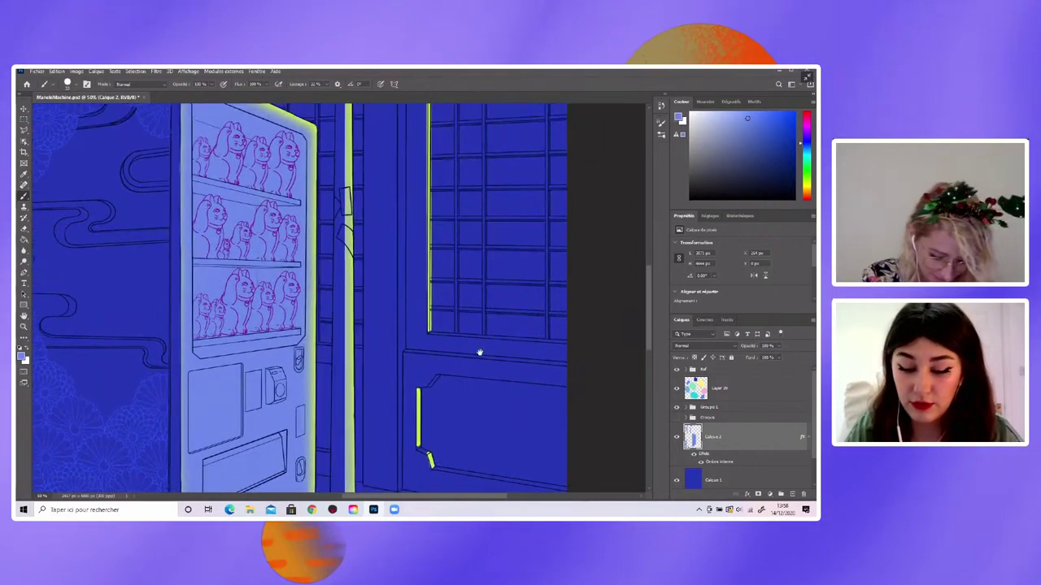
Shift the view to the sliding door, then zoom out to 16.7% to see the full canvas
{"action": "left_click_drag", "start_coordinate": [479, 353], "coordinate": [464, 390]}
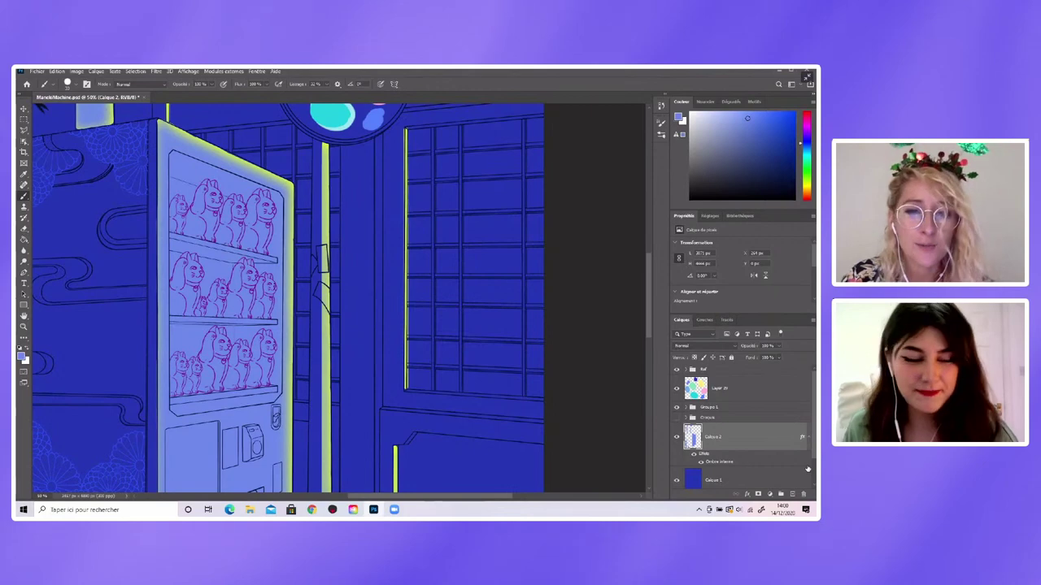
{"action": "key", "text": "ctrl+minus"}
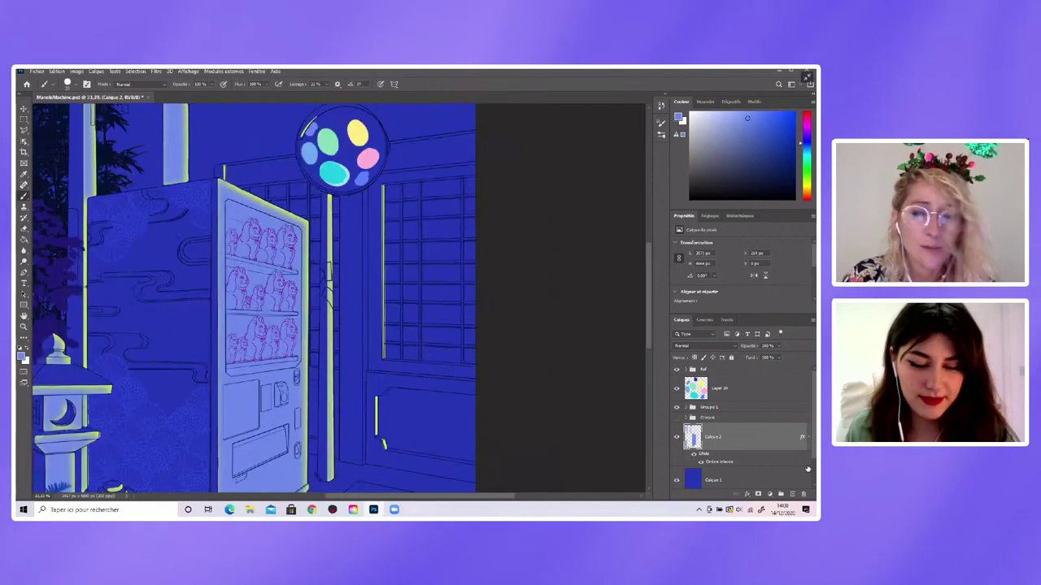
{"action": "key", "text": "ctrl+minus"}
{"action": "key", "text": "ctrl+minus"}
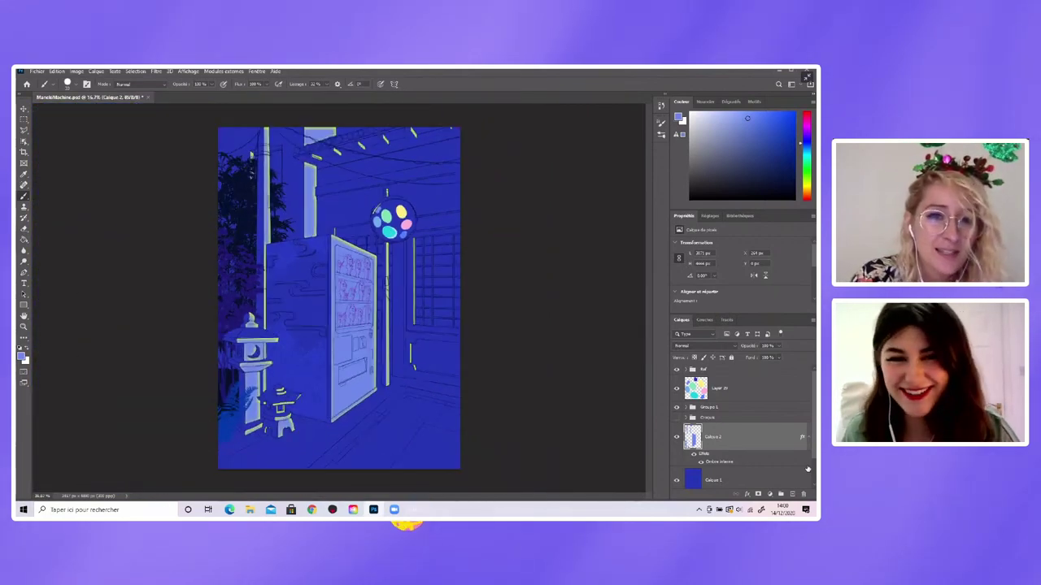